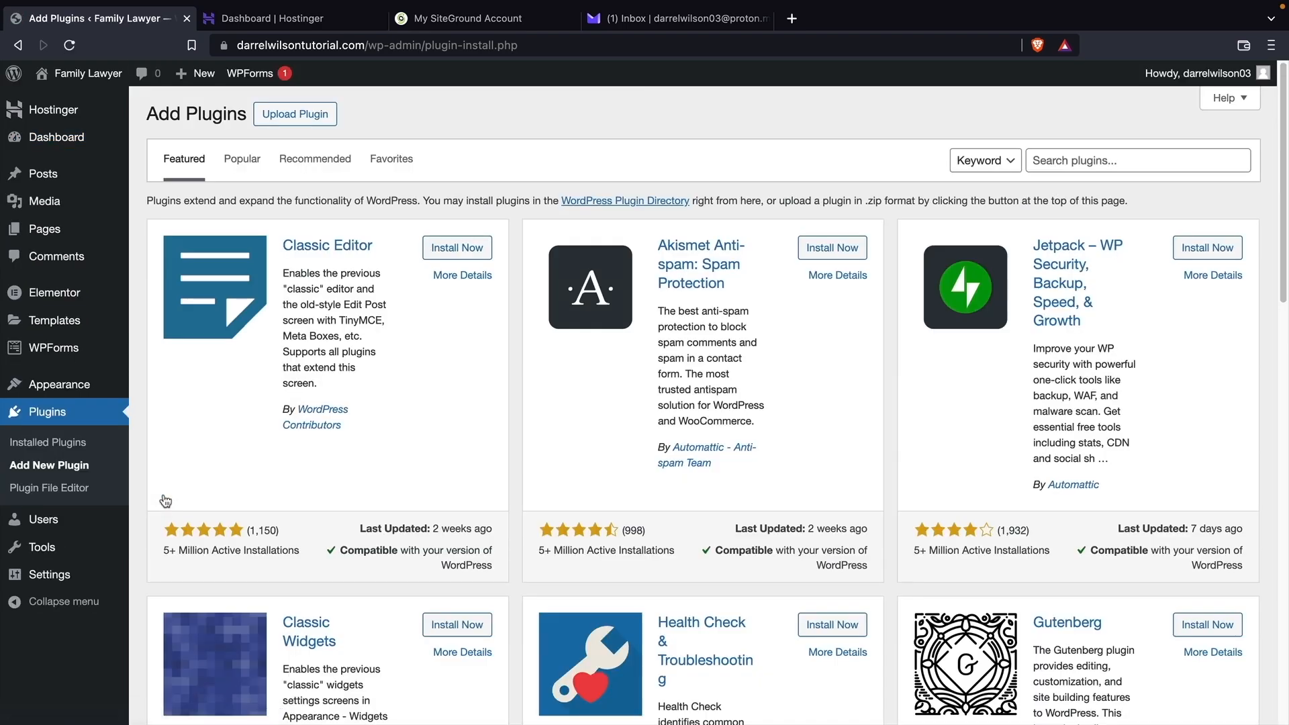
Search plugins for 'smtp', install and activate WP Mail SMTP, and skip its setup wizard.
click(1076, 161)
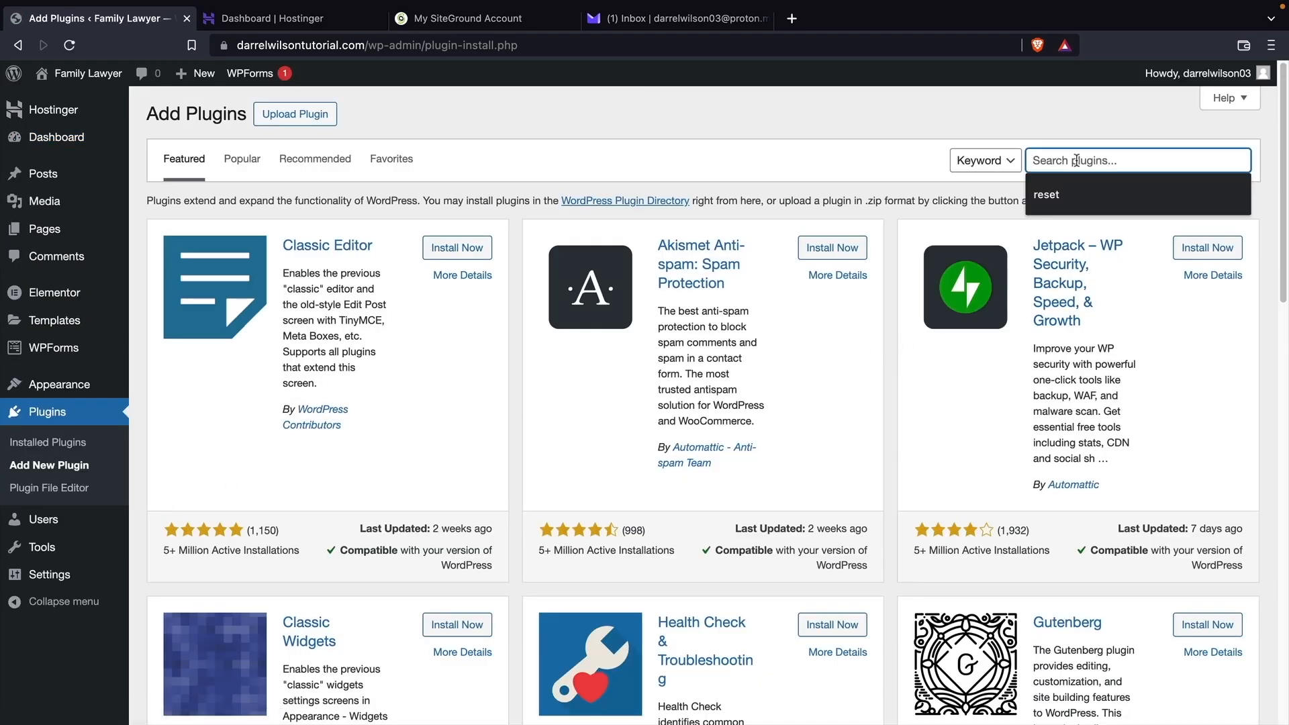
text(smtp)
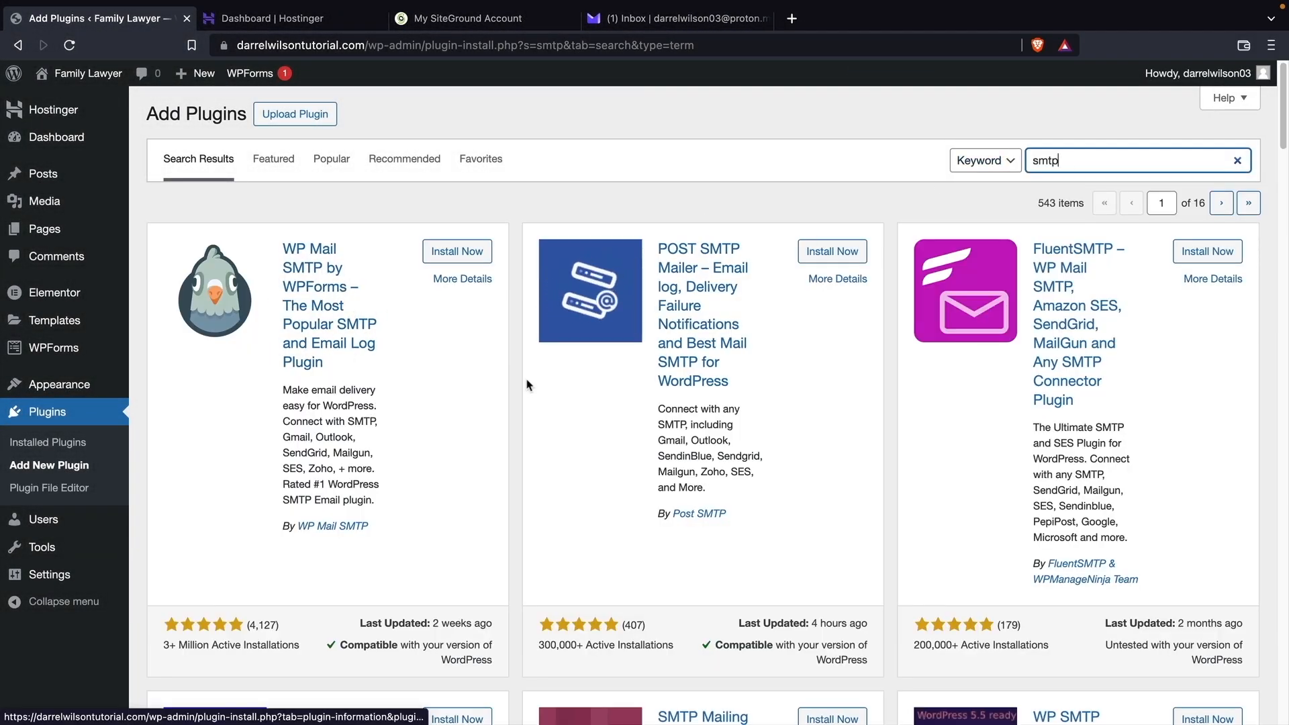
scroll(685, 549, down, 4)
scroll(632, 562, up, 4)
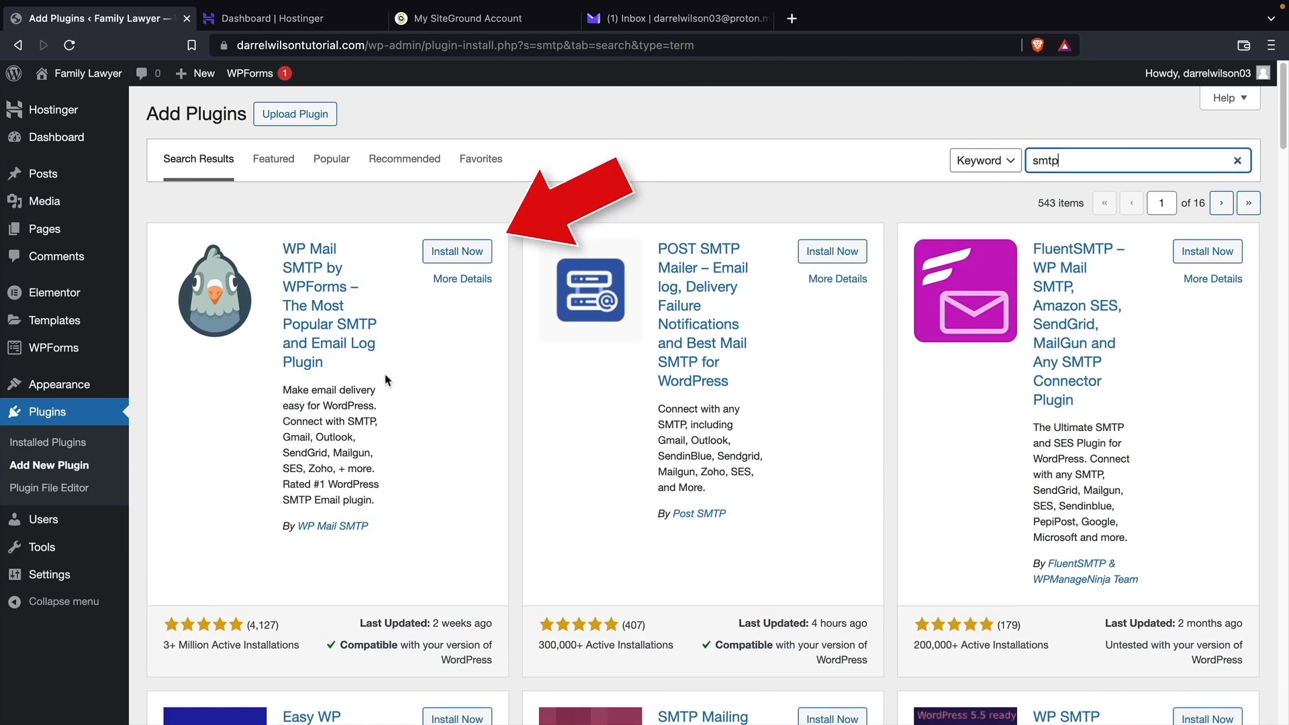
click(454, 254)
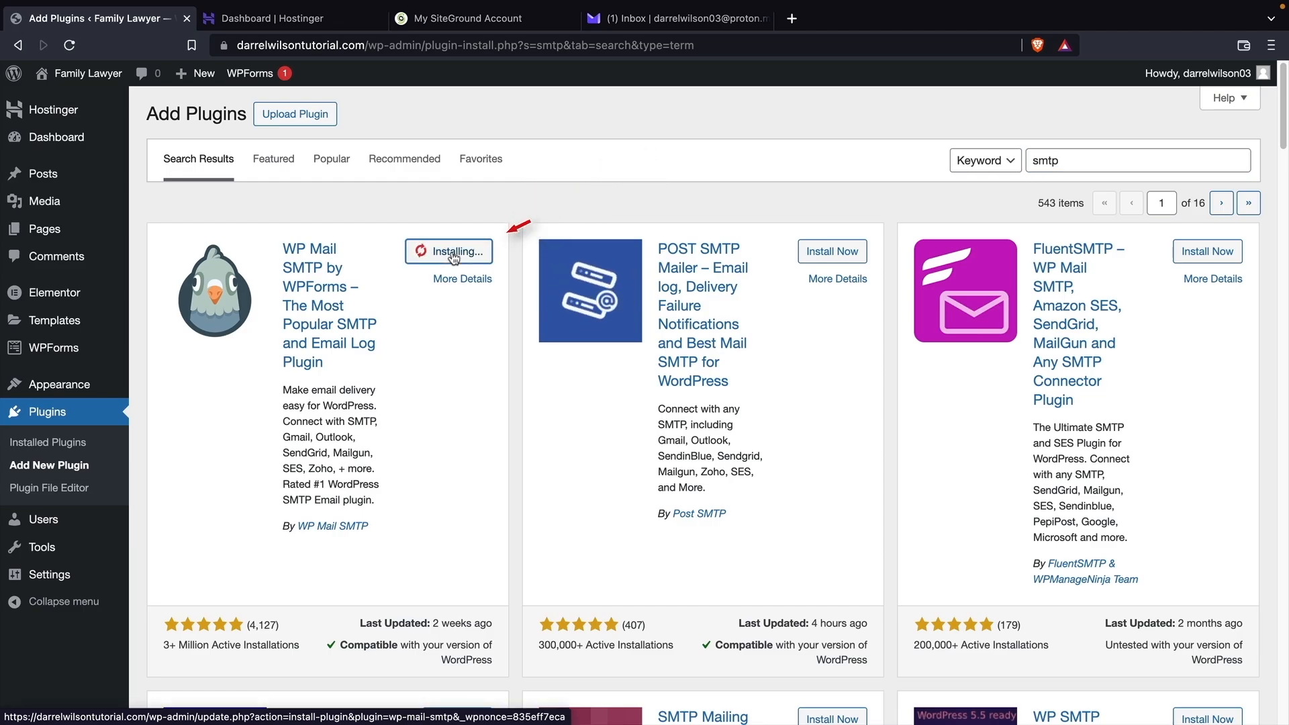
click(454, 256)
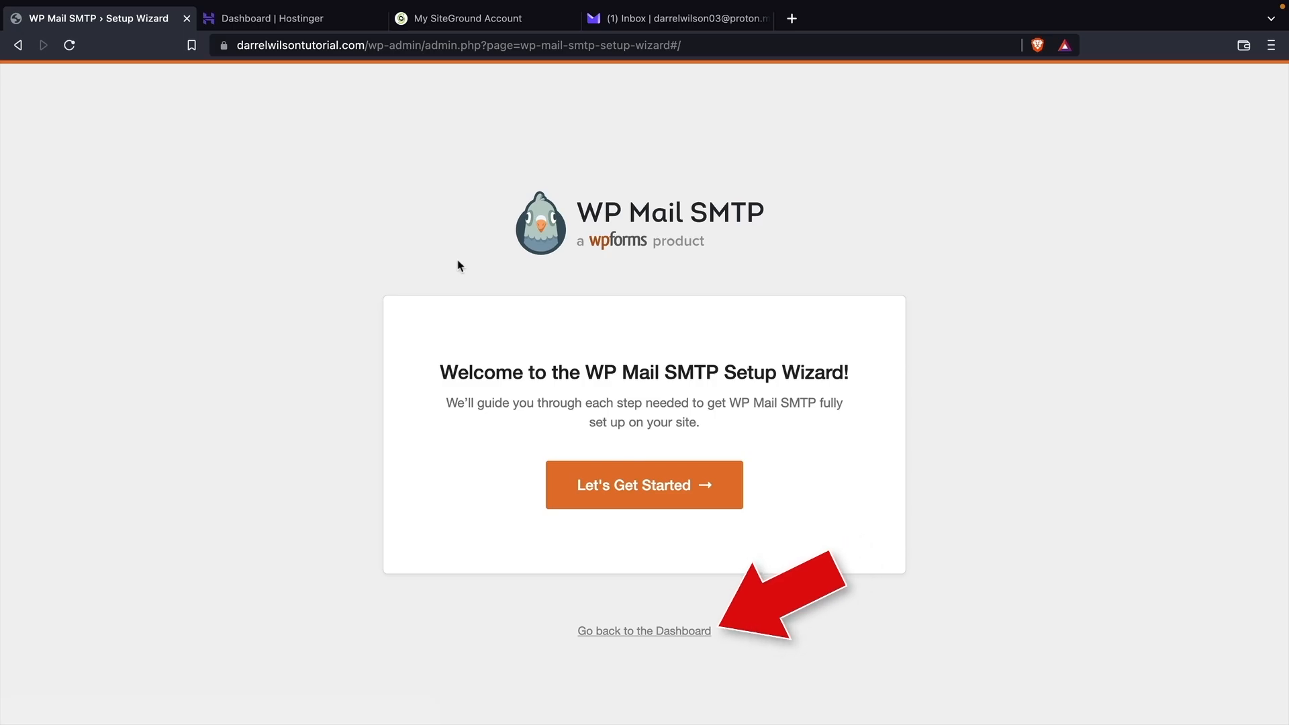
click(616, 634)
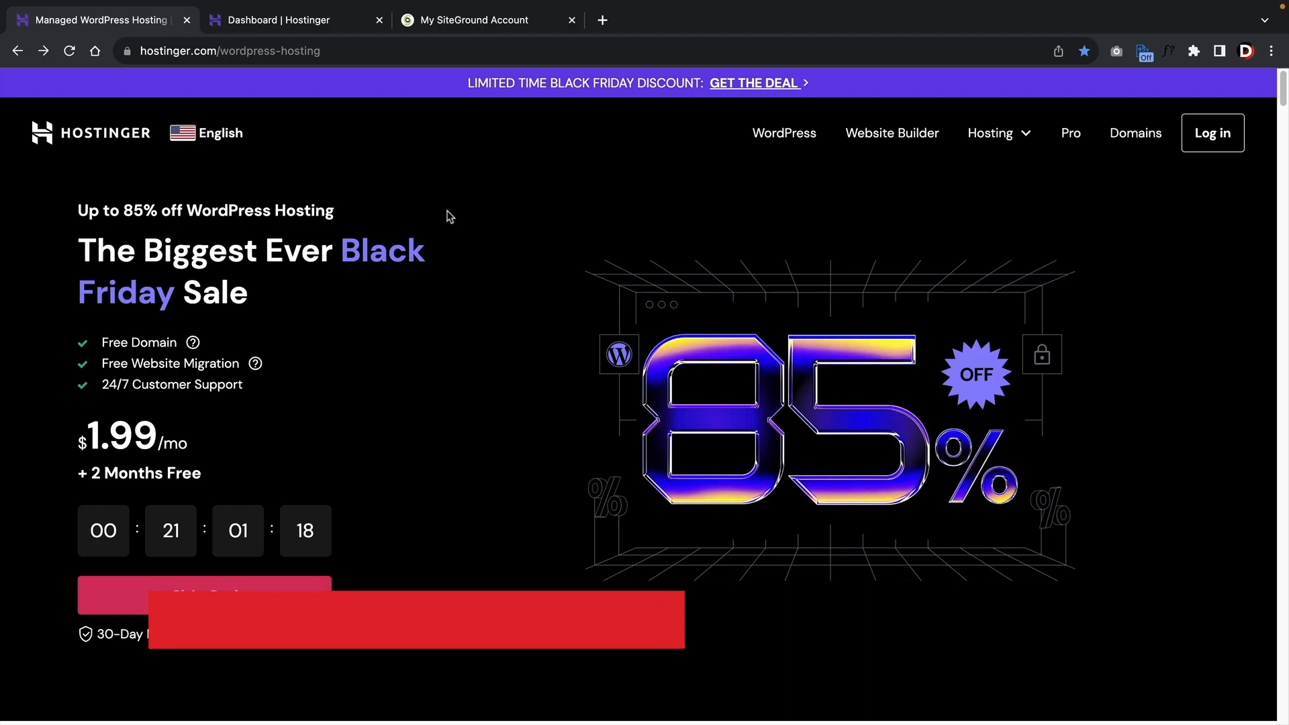
Open Hostinger's WordPress hosting offers and add the Business plan to the cart.
click(462, 20)
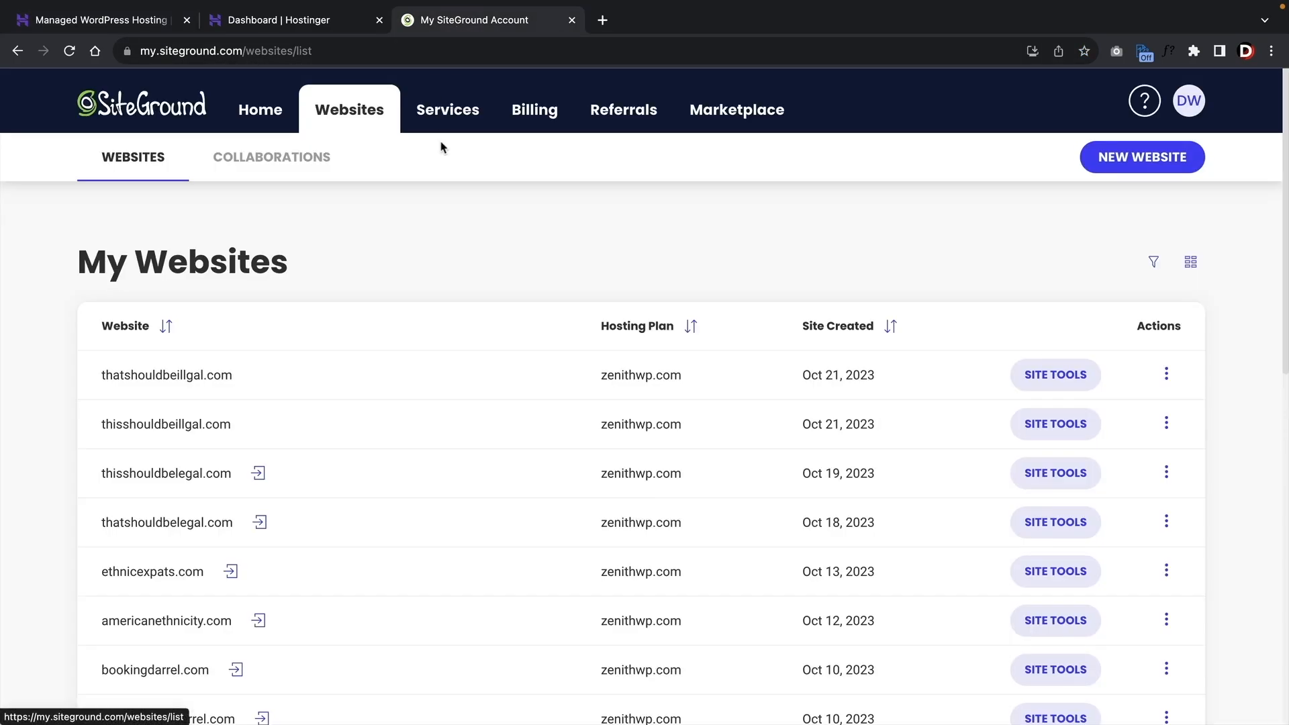
click(329, 21)
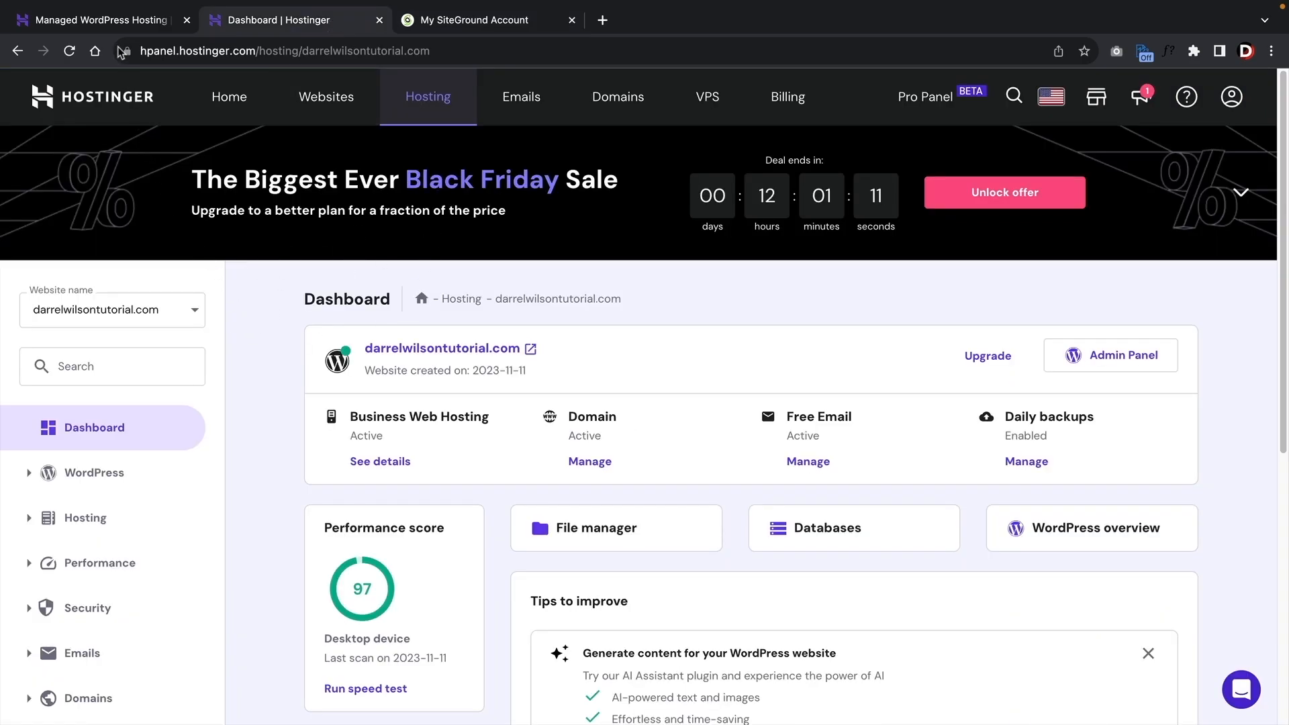
click(108, 21)
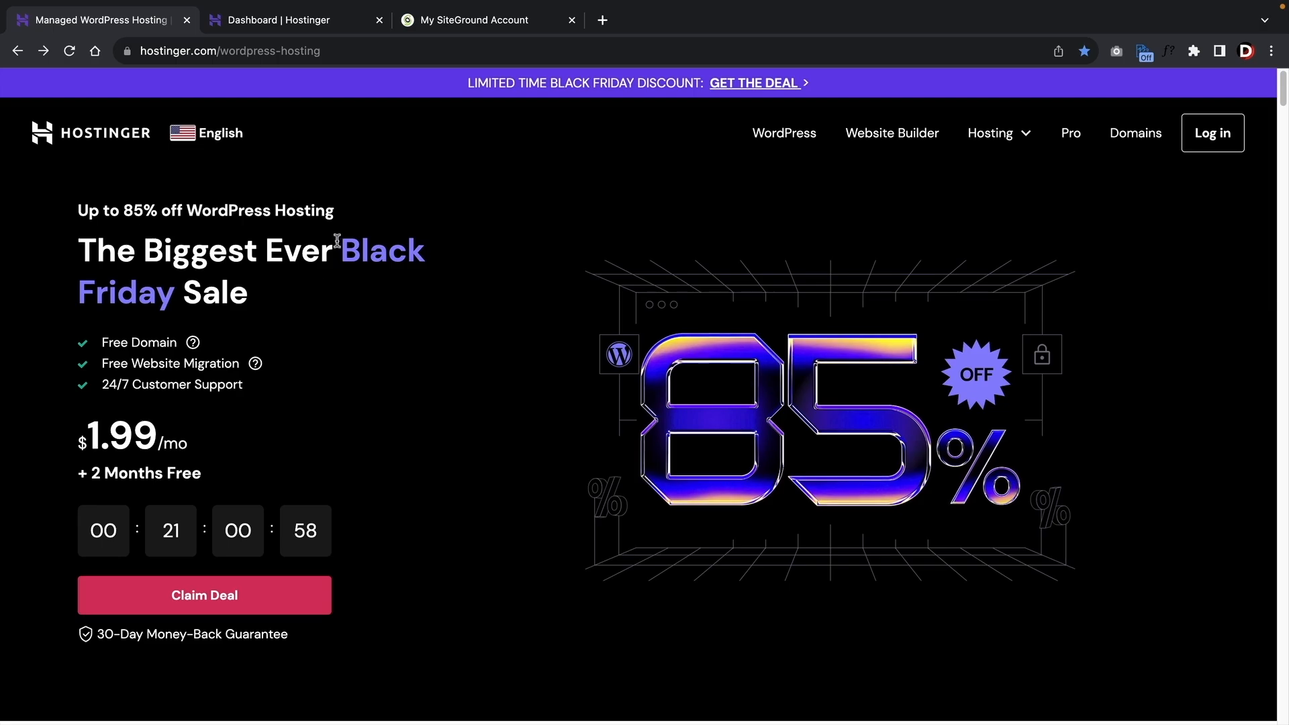
click(790, 138)
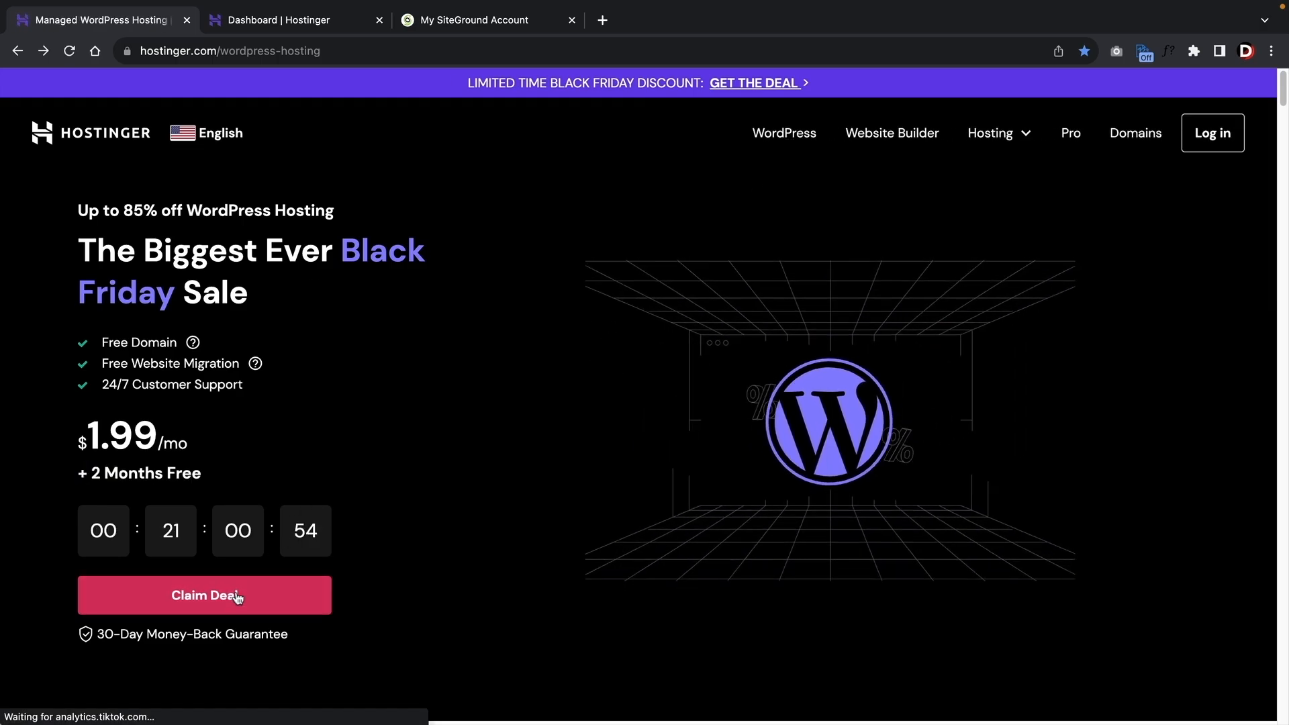
scroll(236, 597, down, 7)
scroll(237, 597, down, 7)
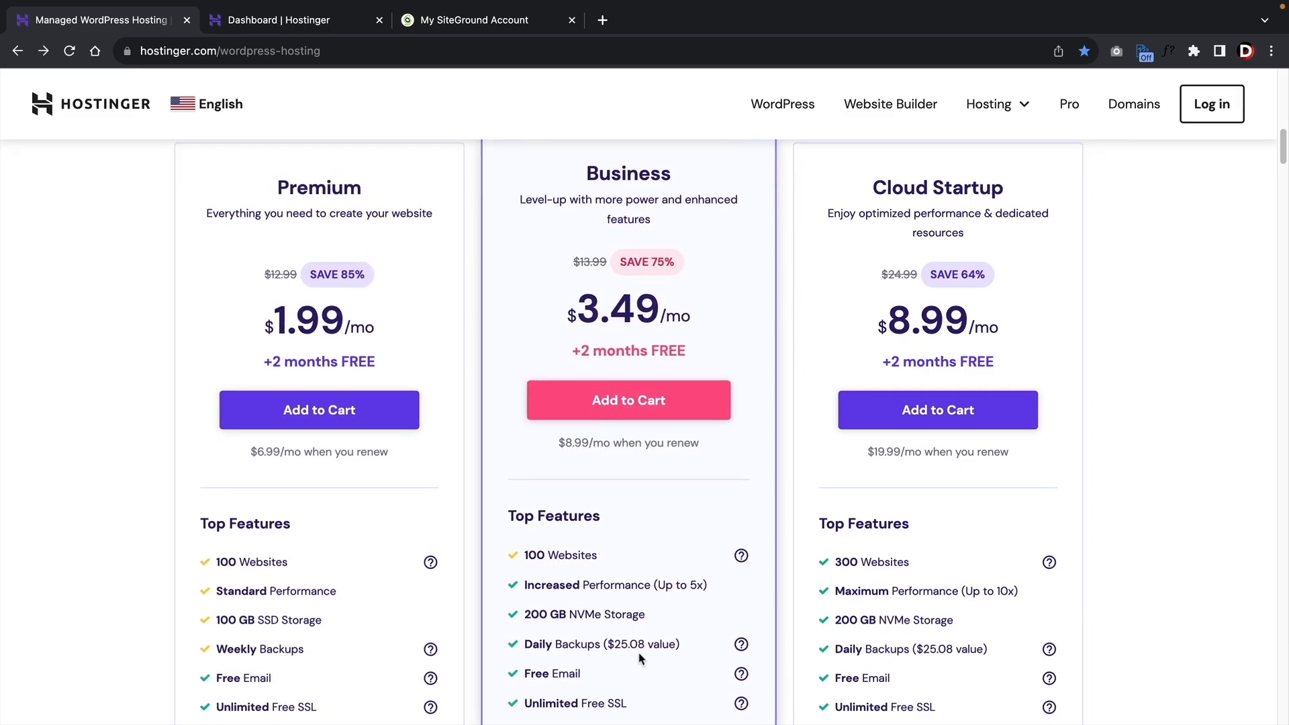
click(644, 406)
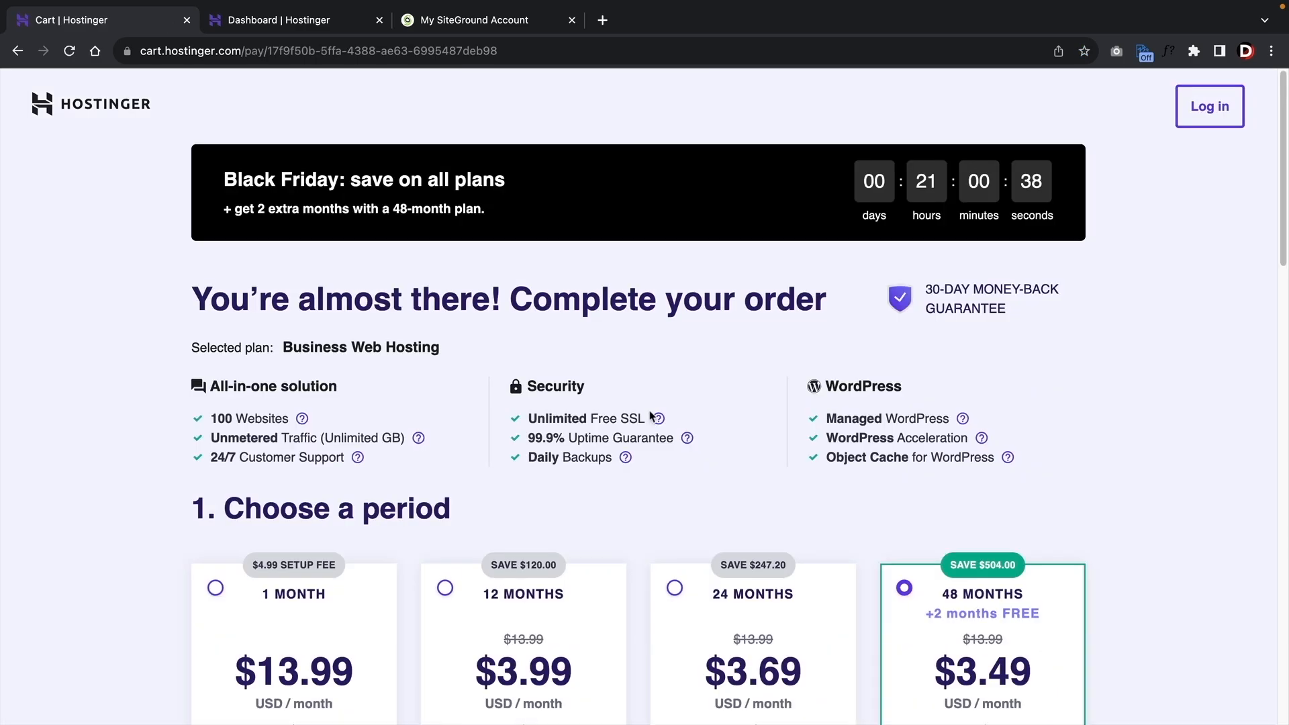
Choose the 12-month billing period for the Business plan.
scroll(650, 416, down, 5)
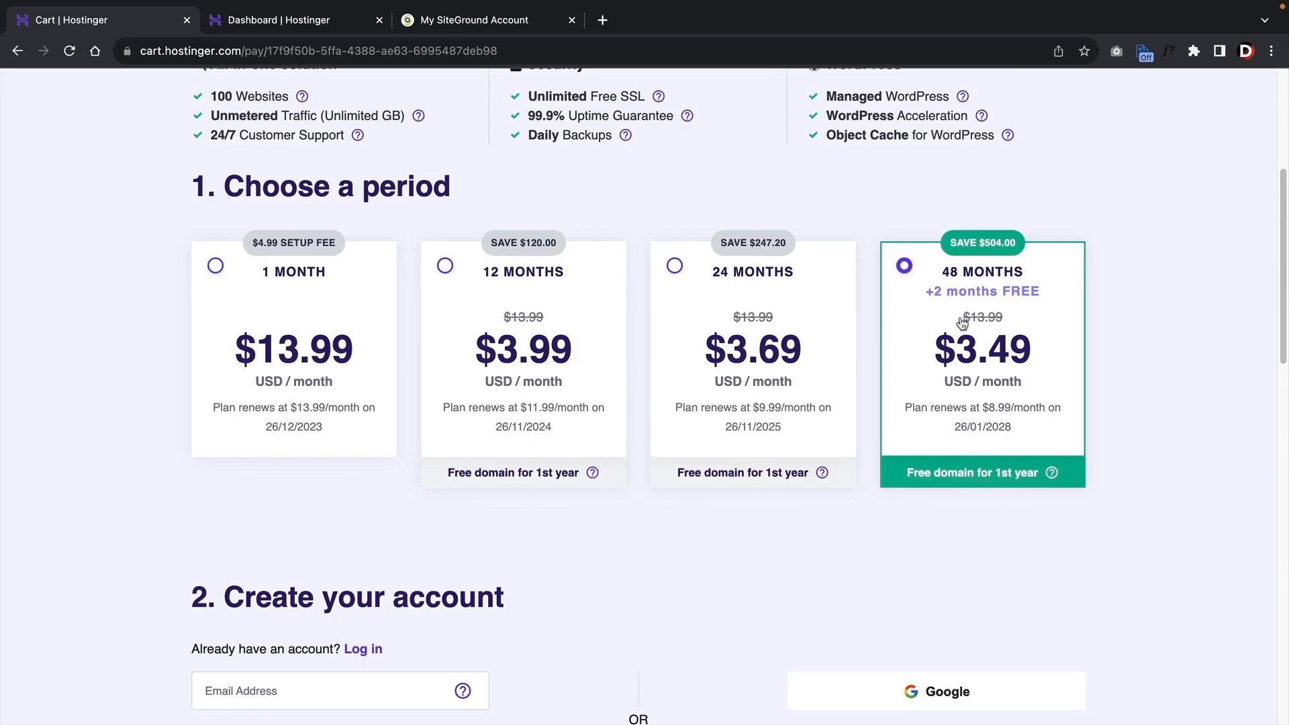
click(504, 310)
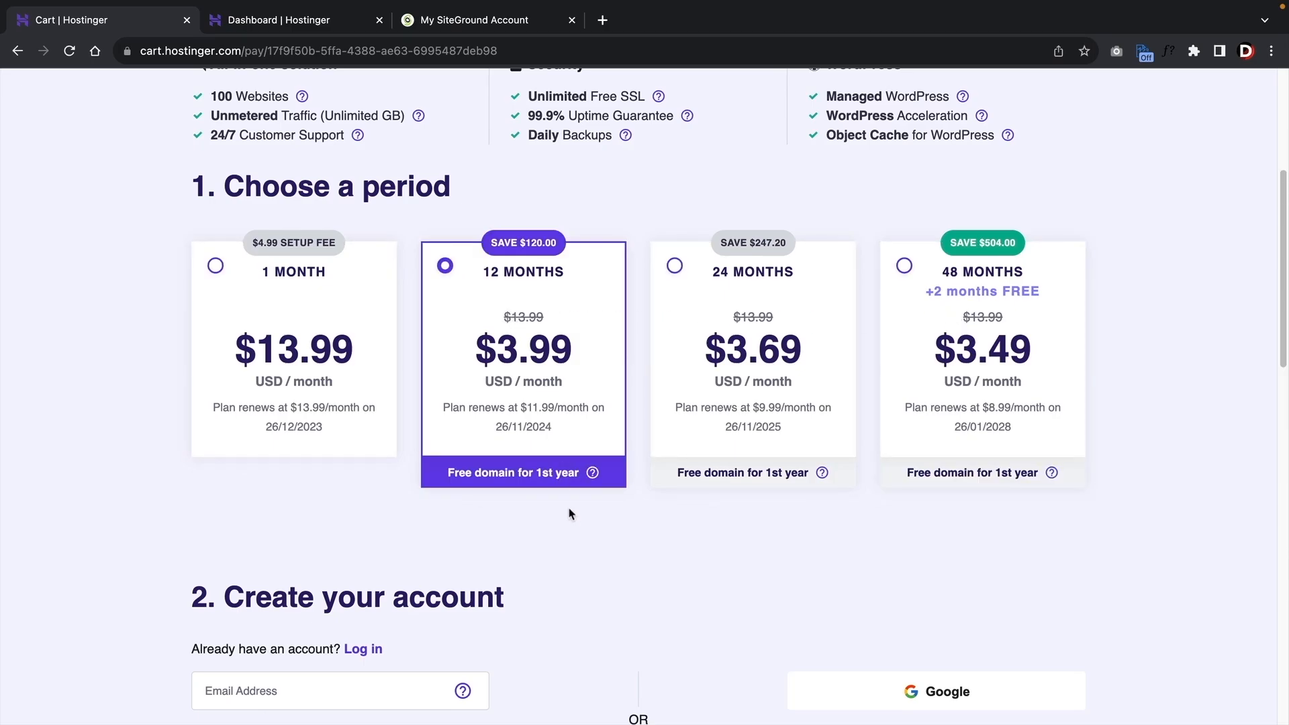
scroll(575, 527, down, 15)
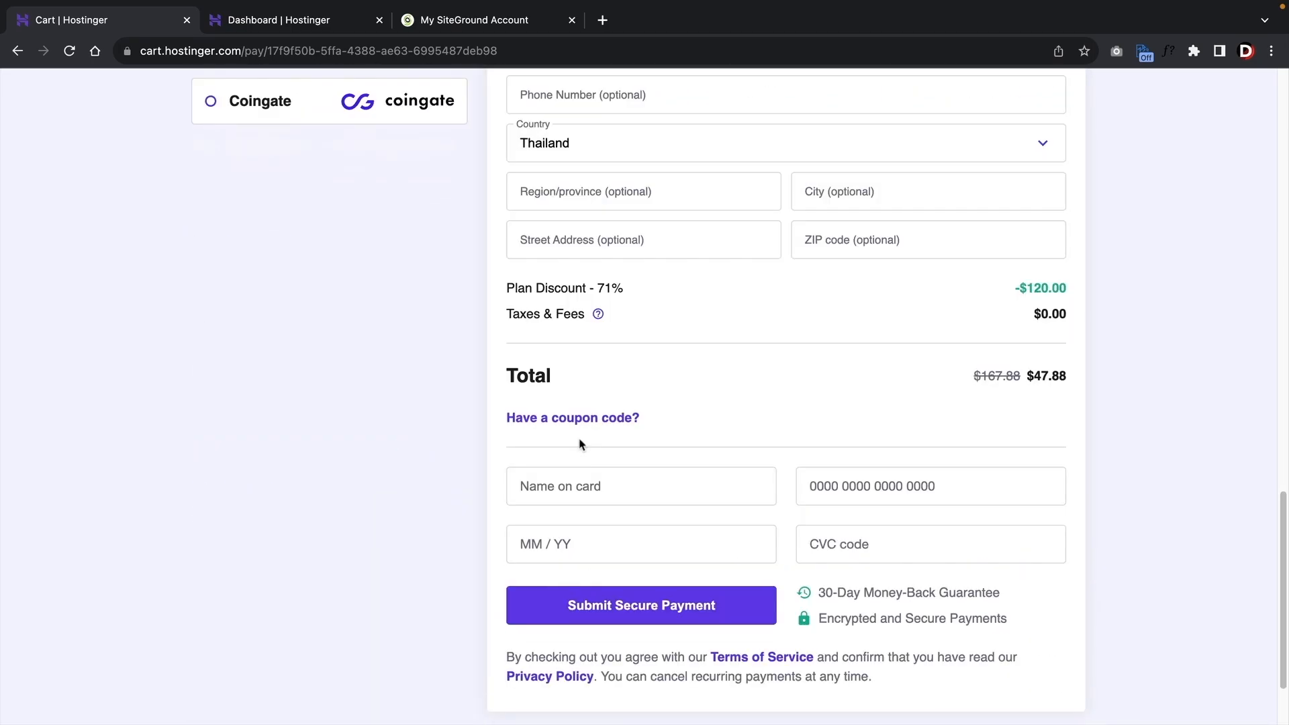
Apply the discount coupon code to cut the total to $43.09, then return to hPanel.
click(584, 427)
click(607, 466)
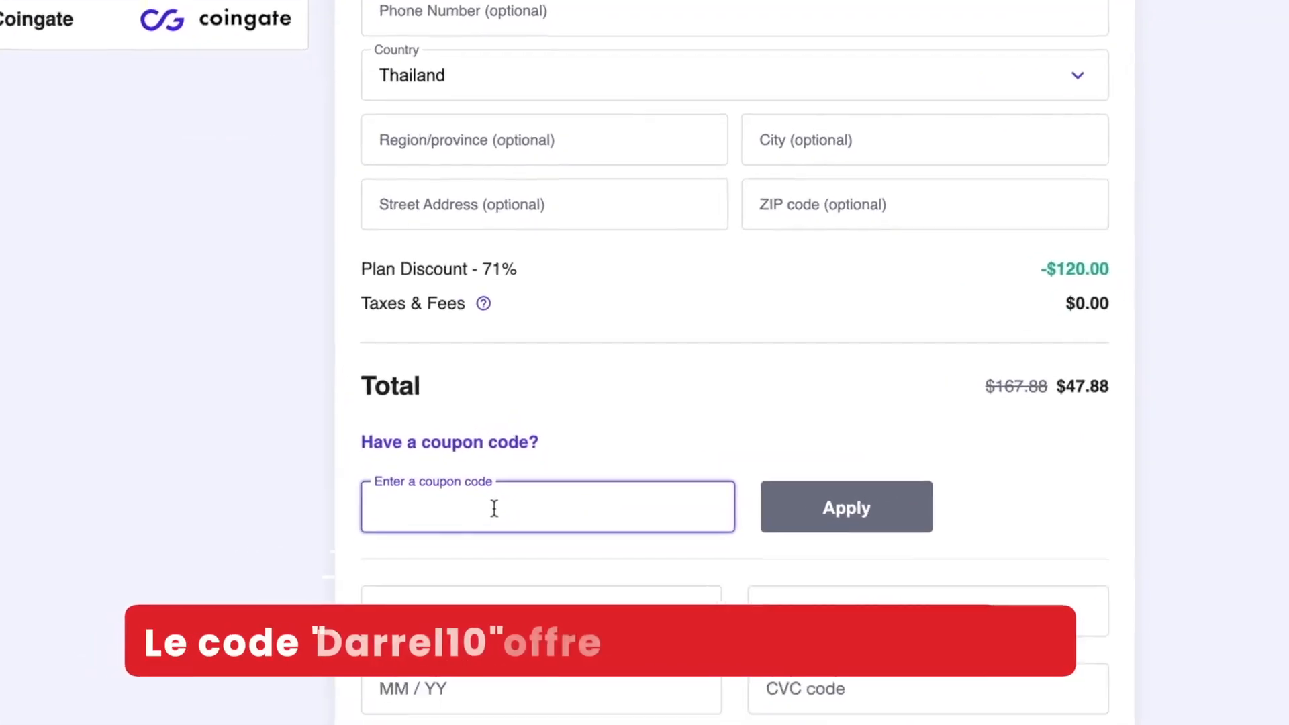
text(DARREL10)
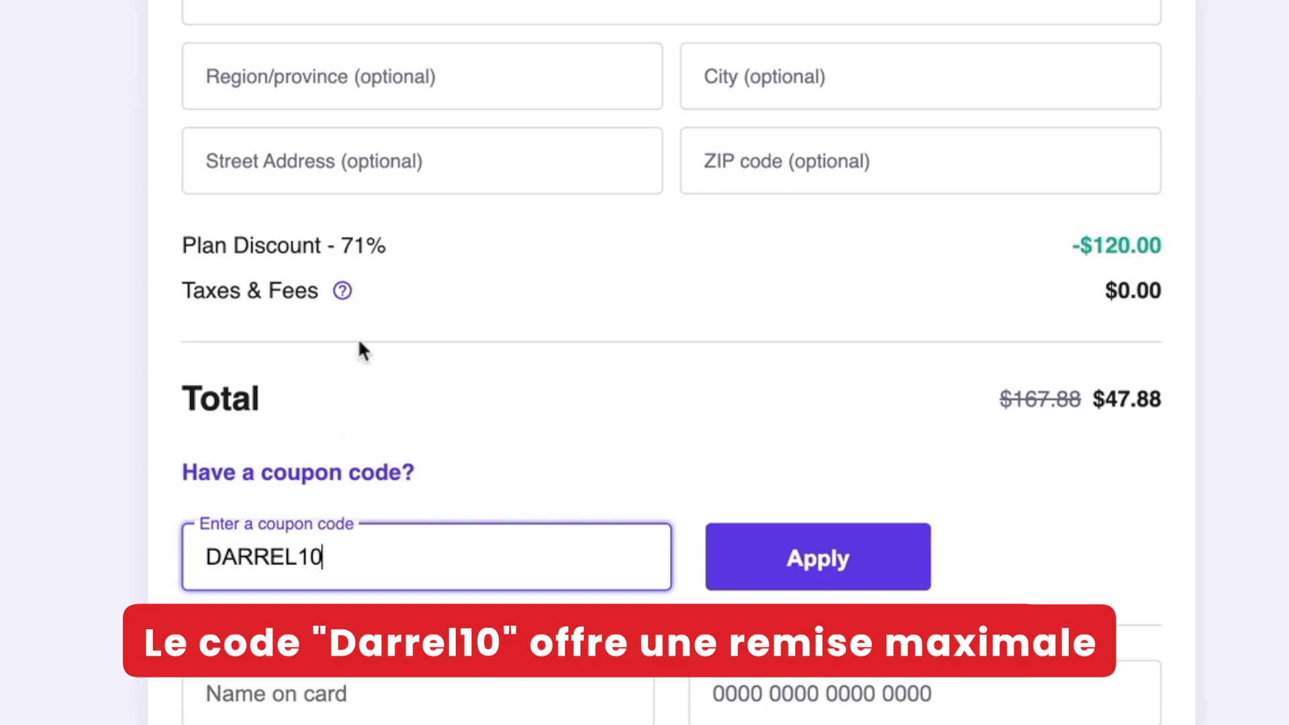
click(838, 564)
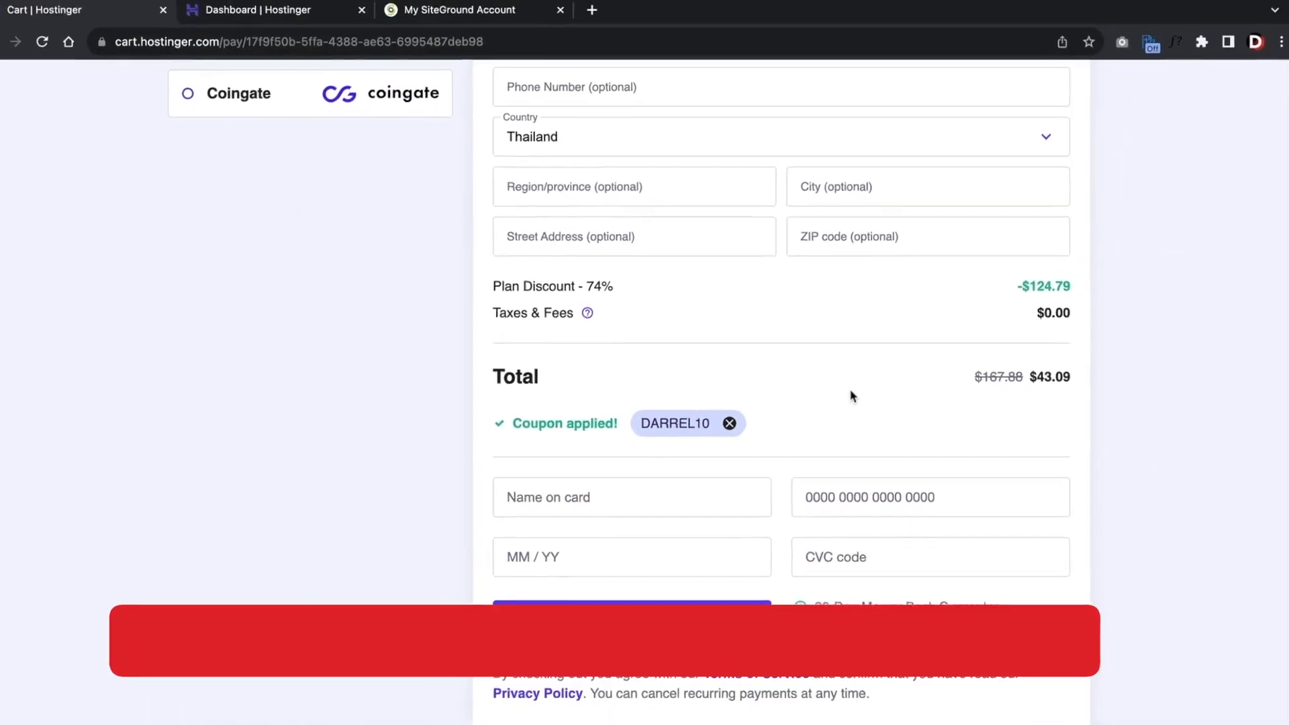
scroll(494, 375, up, 4)
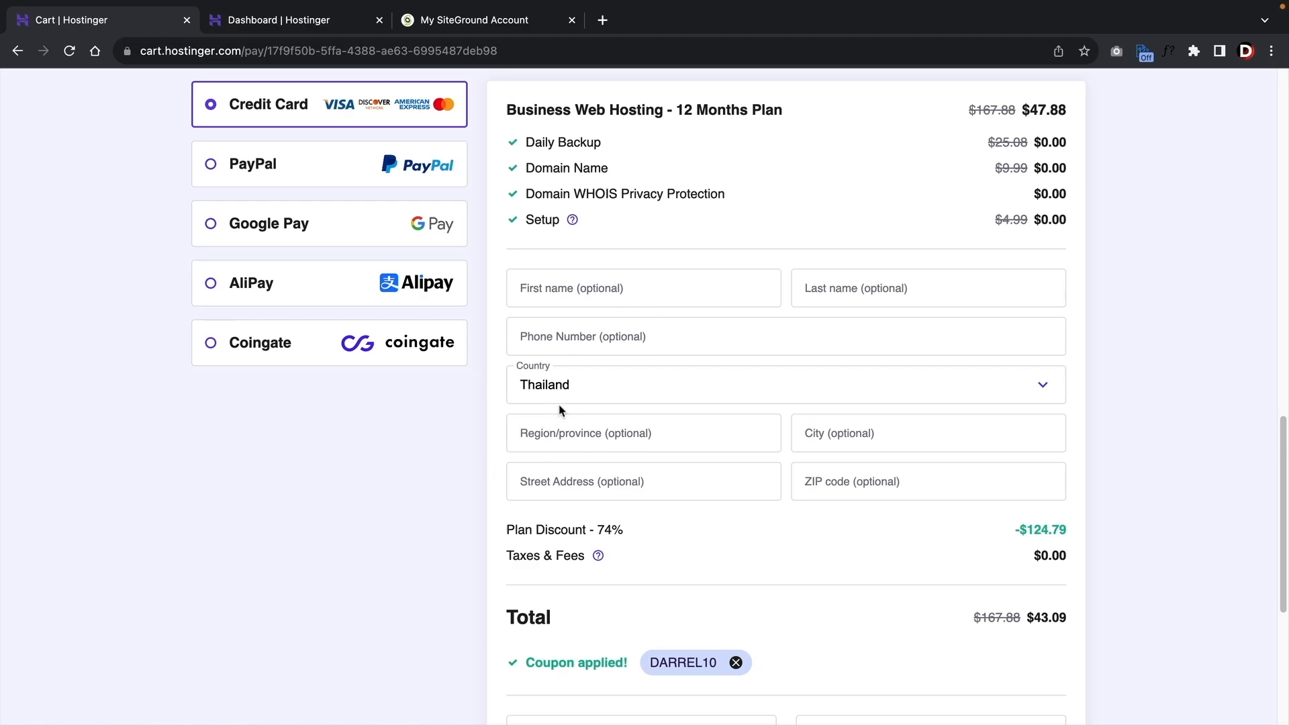
click(282, 20)
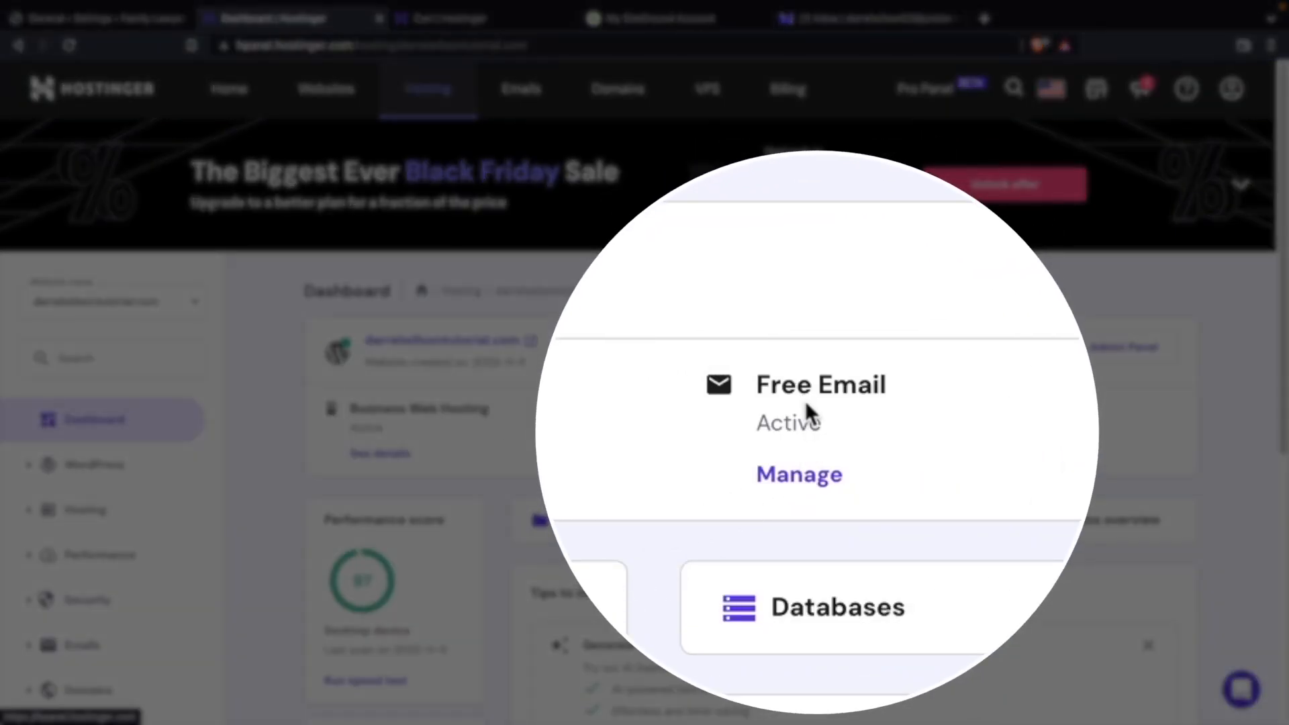
Create a new domain email account with its mailbox name and password.
click(777, 482)
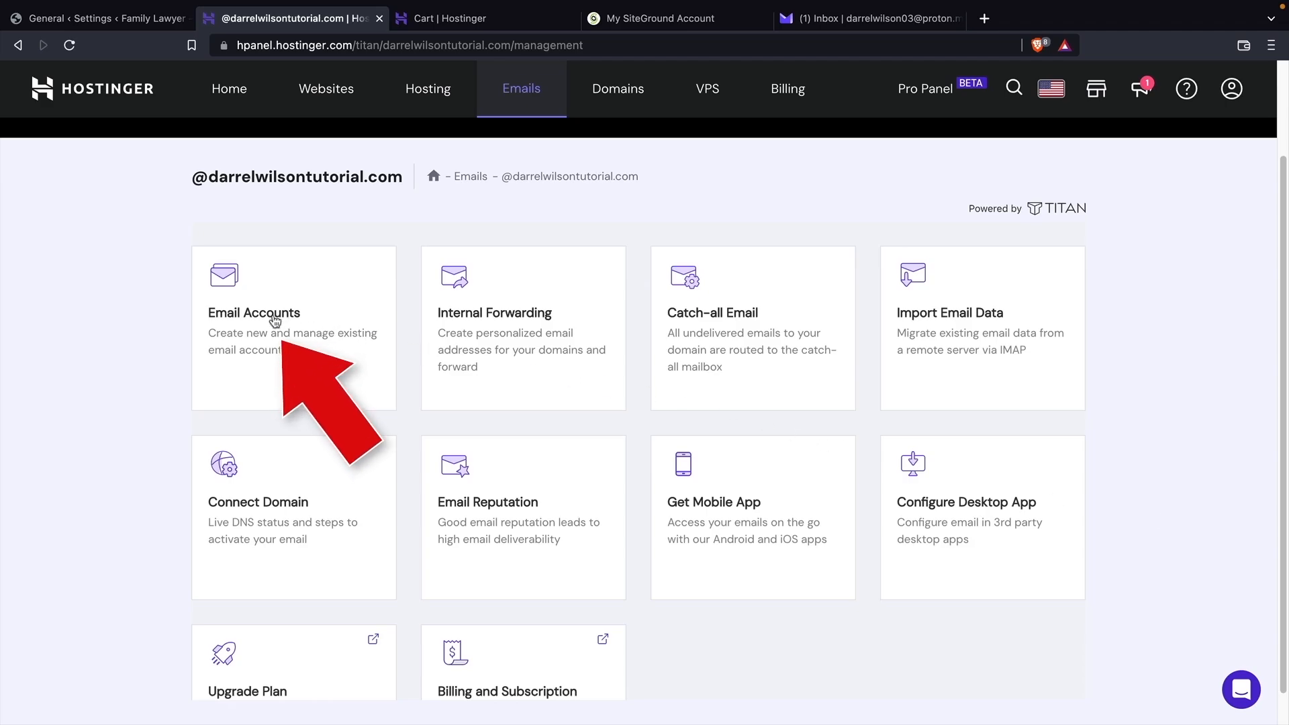
click(274, 320)
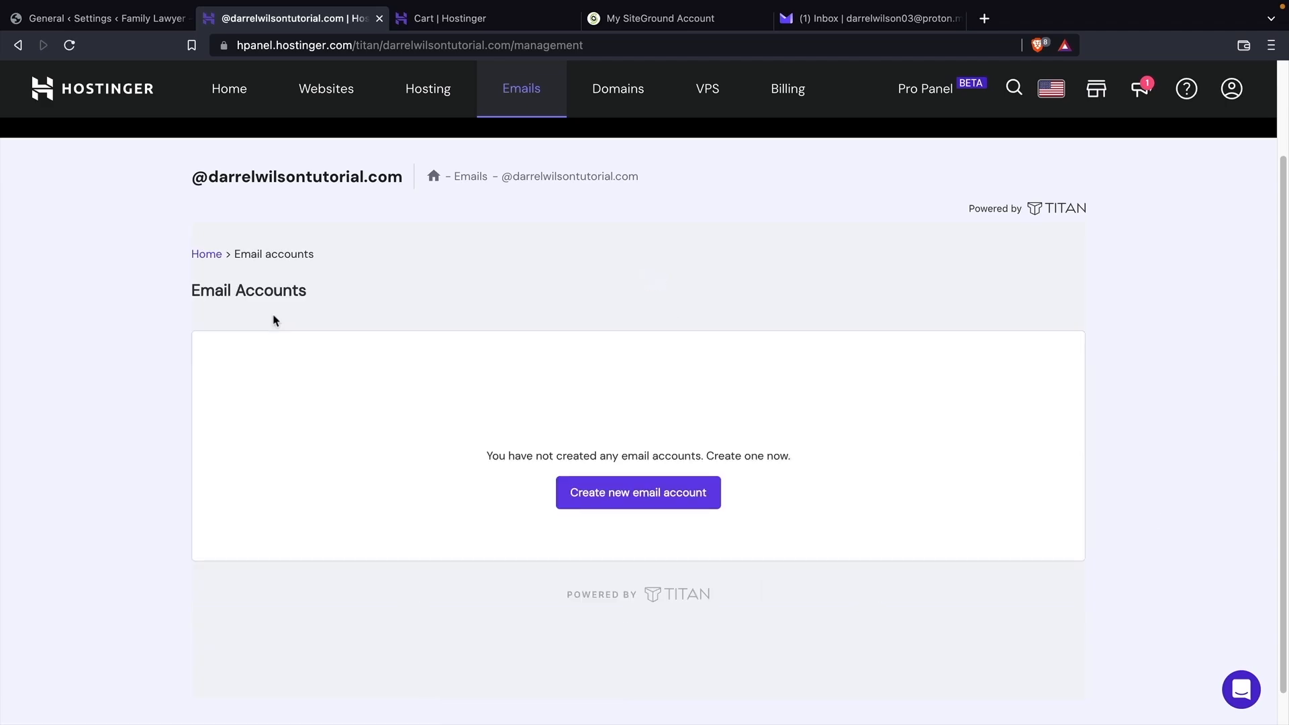
click(603, 584)
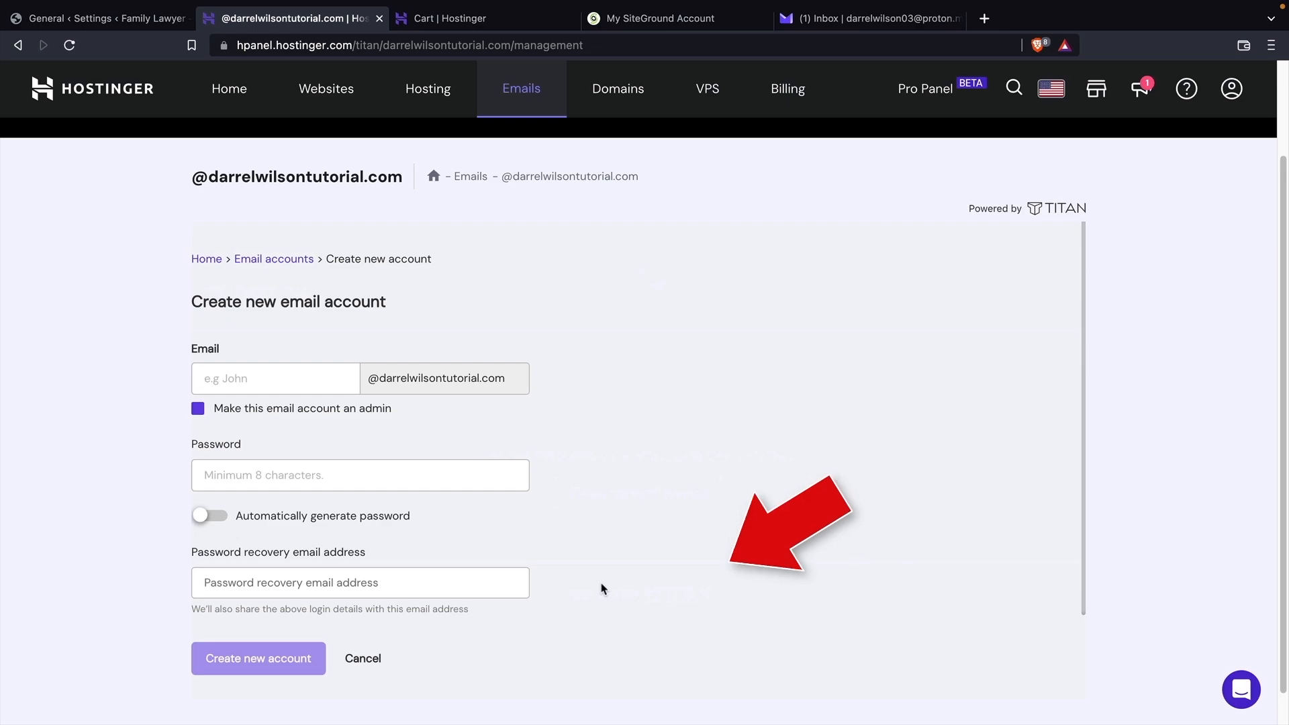
click(274, 377)
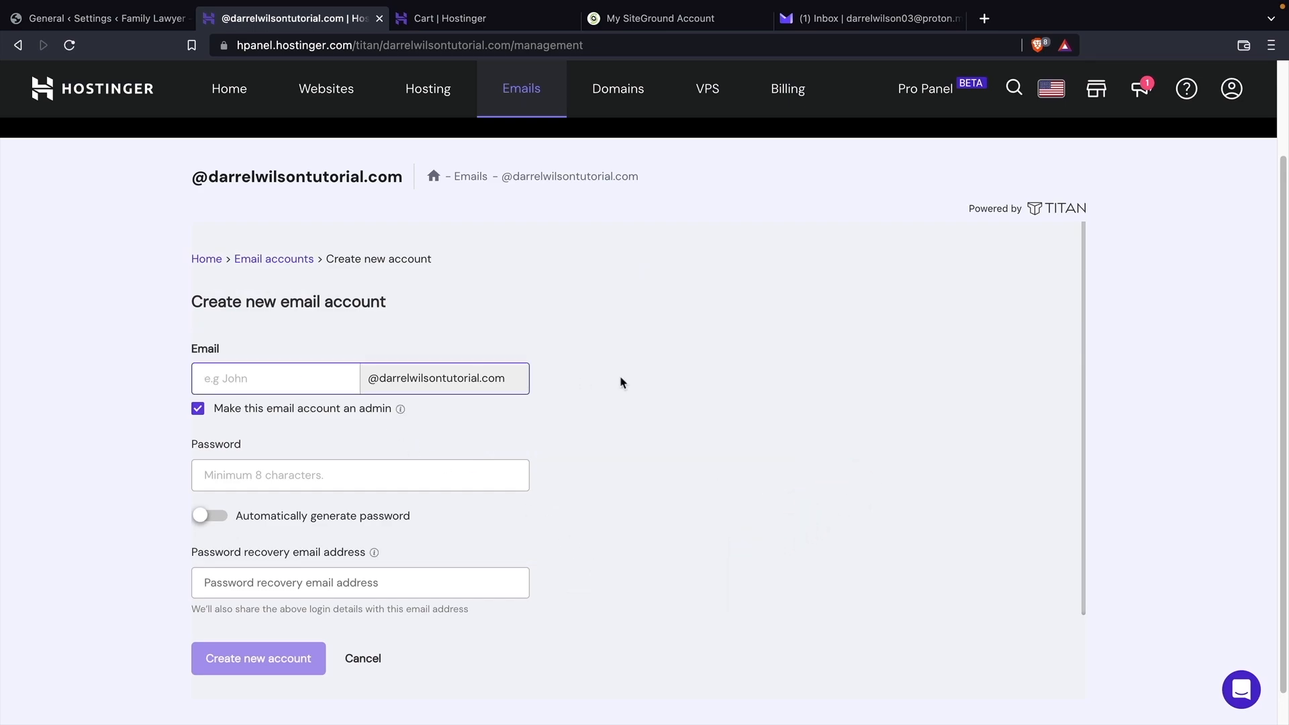
text(howdy)
click(392, 468)
text(*****)
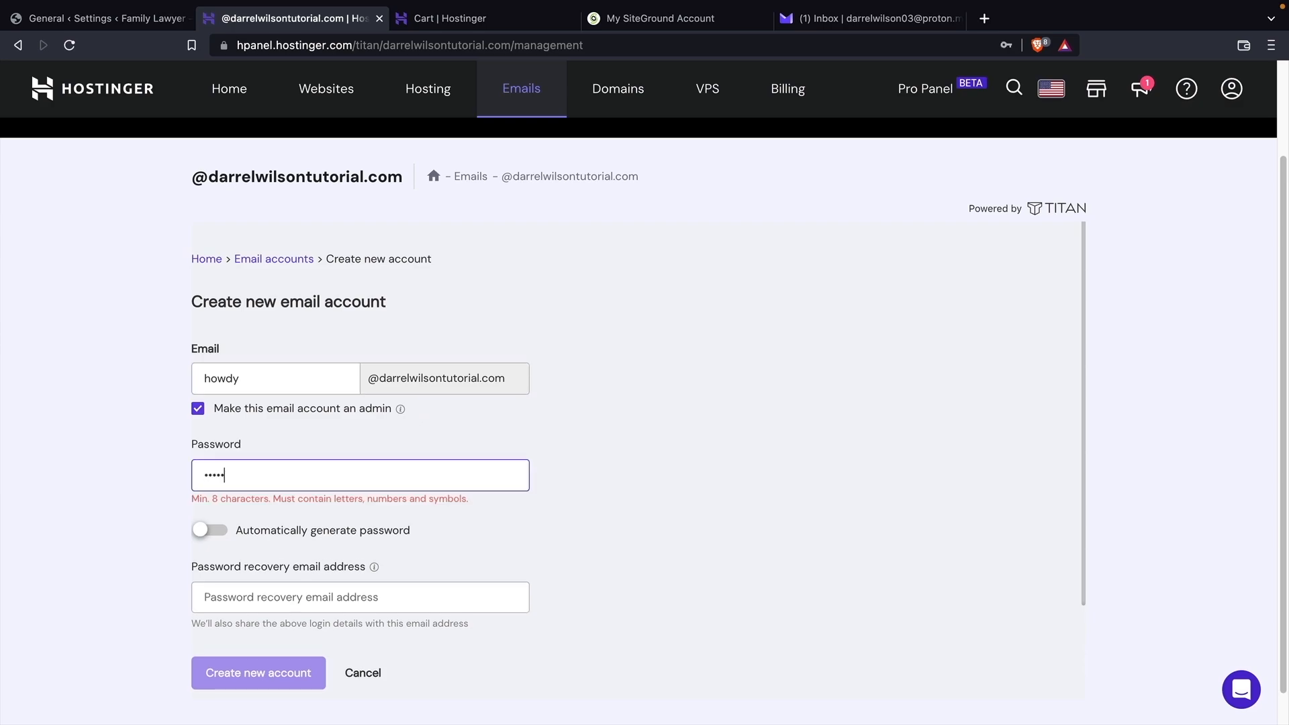
text(****)
key(Tab)
scroll(367, 505, down, 1)
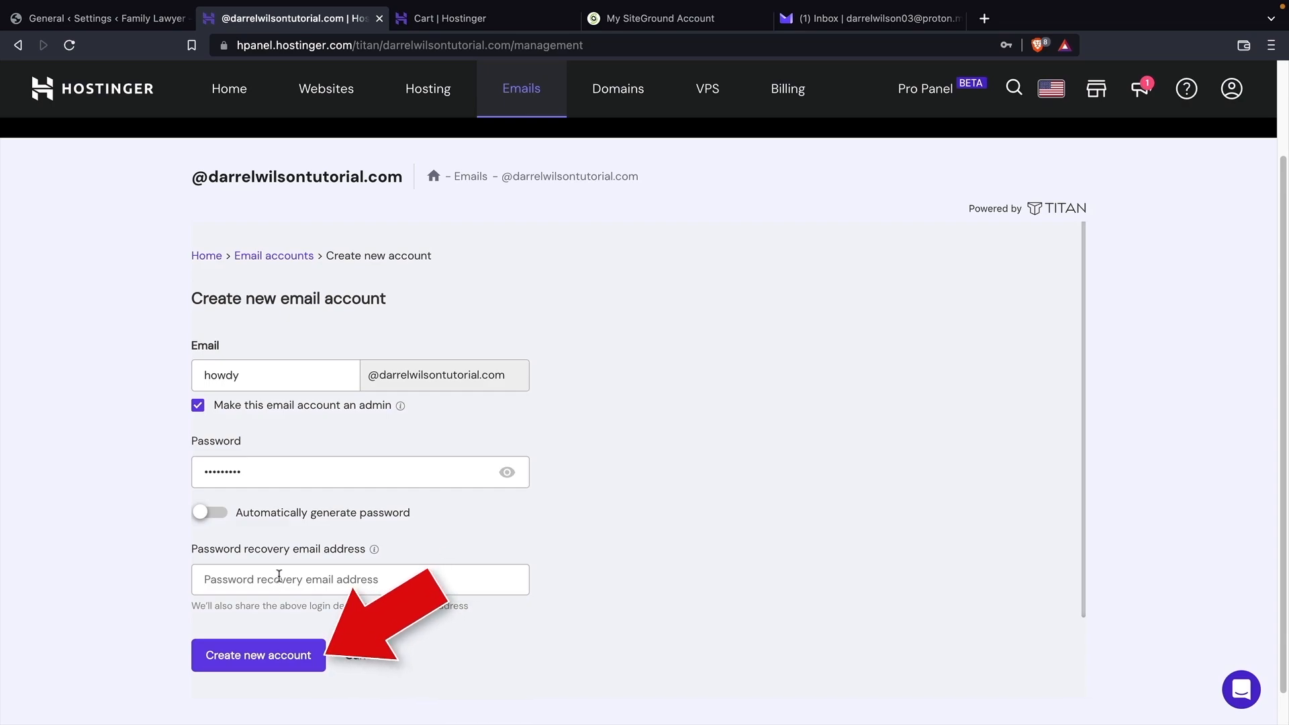
click(254, 668)
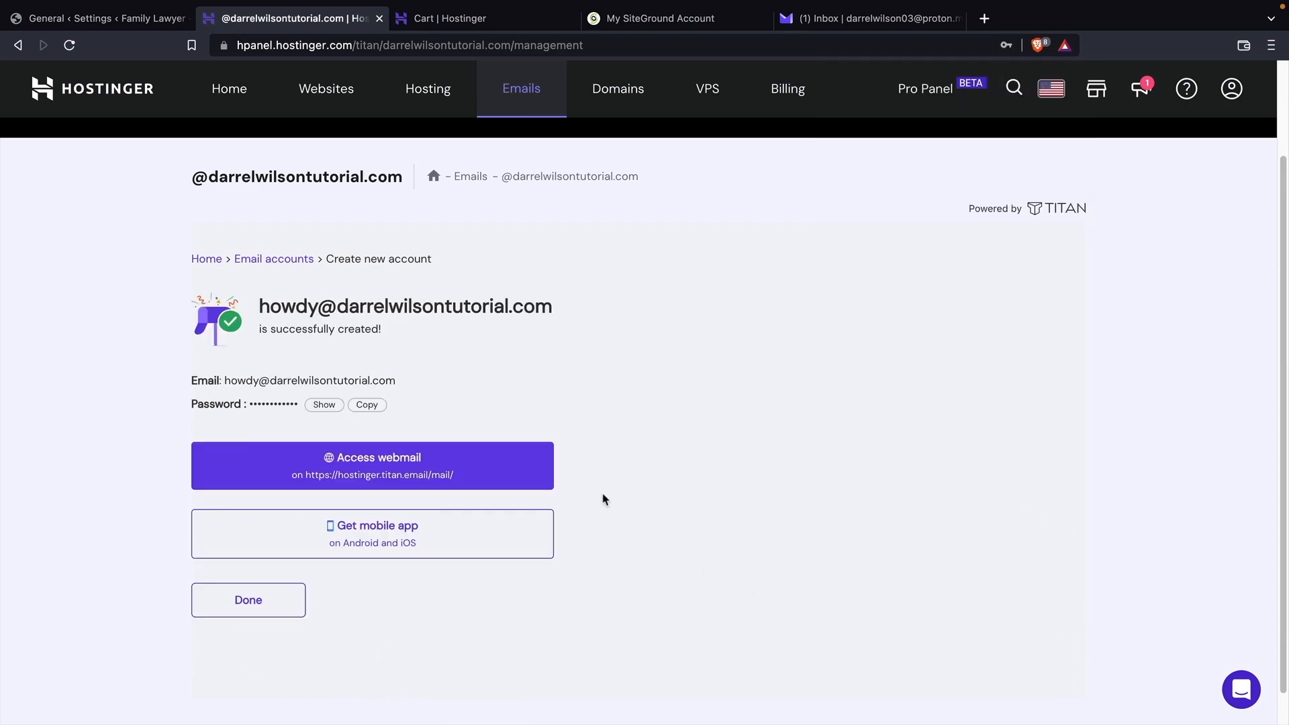
Log in to the new account's Titan webmail, then go back to the confirmation page.
click(385, 461)
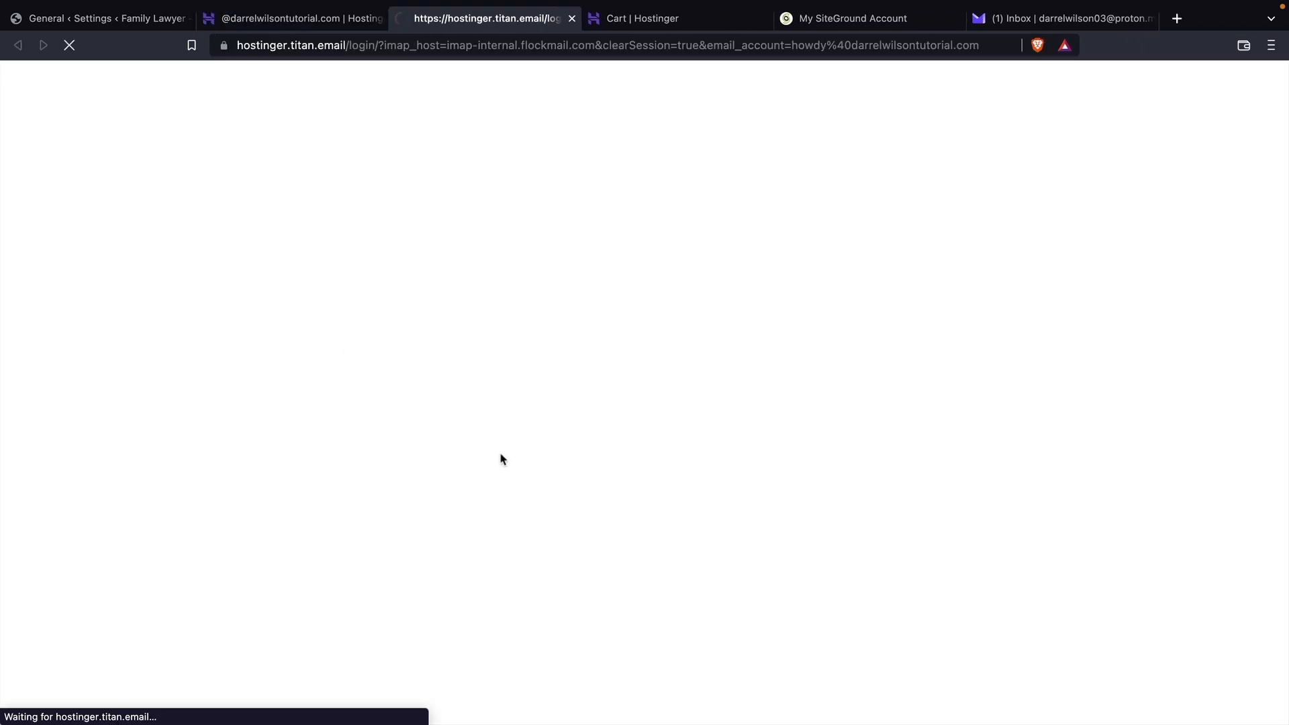
click(584, 373)
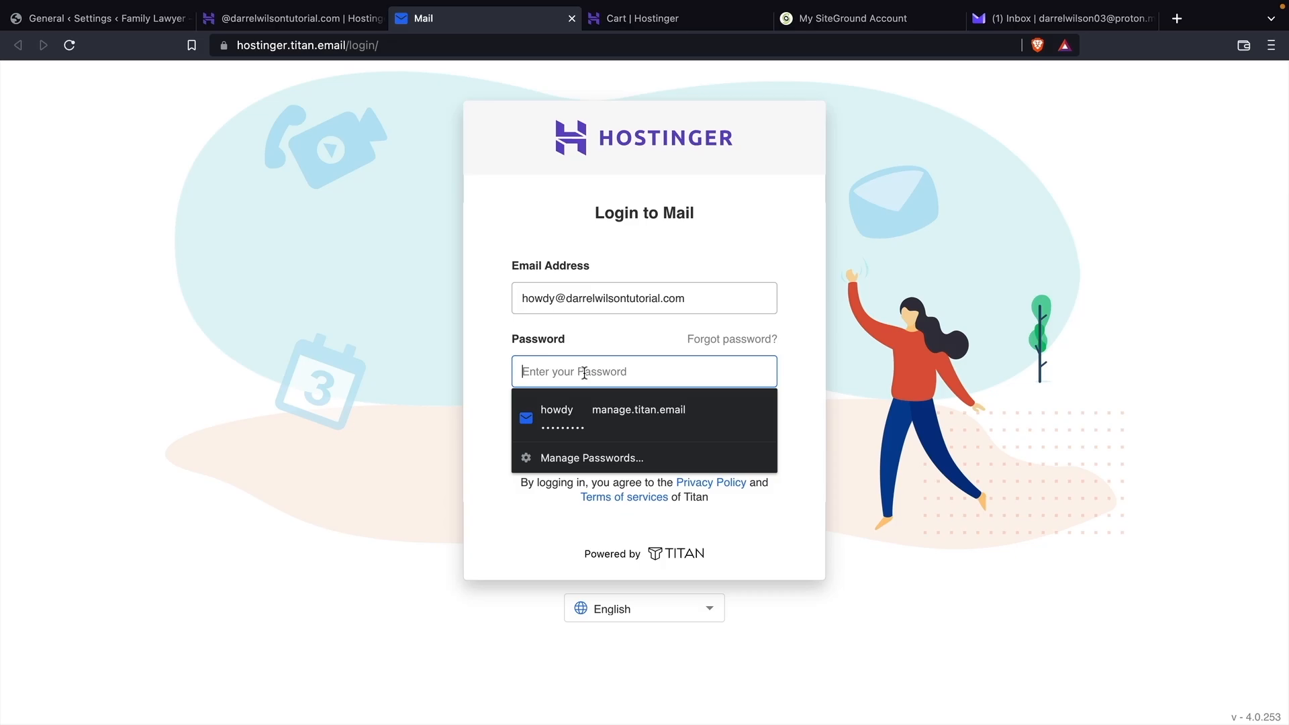
text(••••)
key(Return)
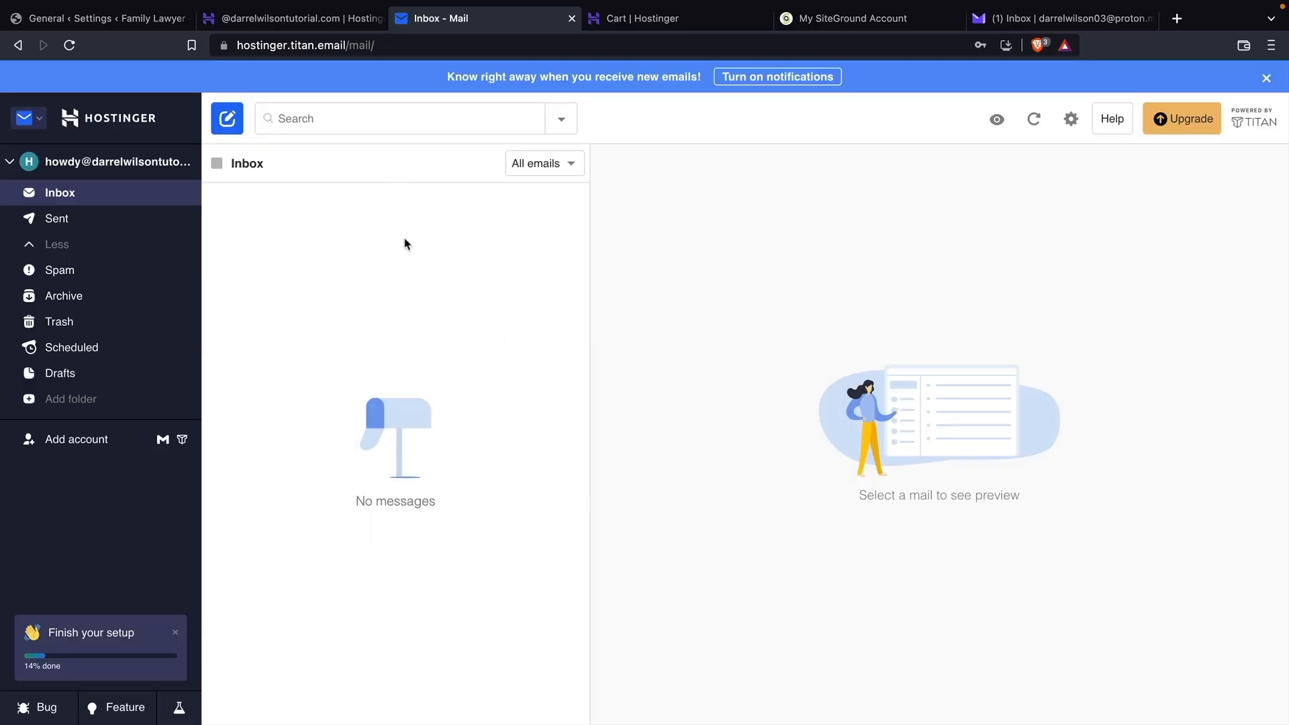
click(288, 20)
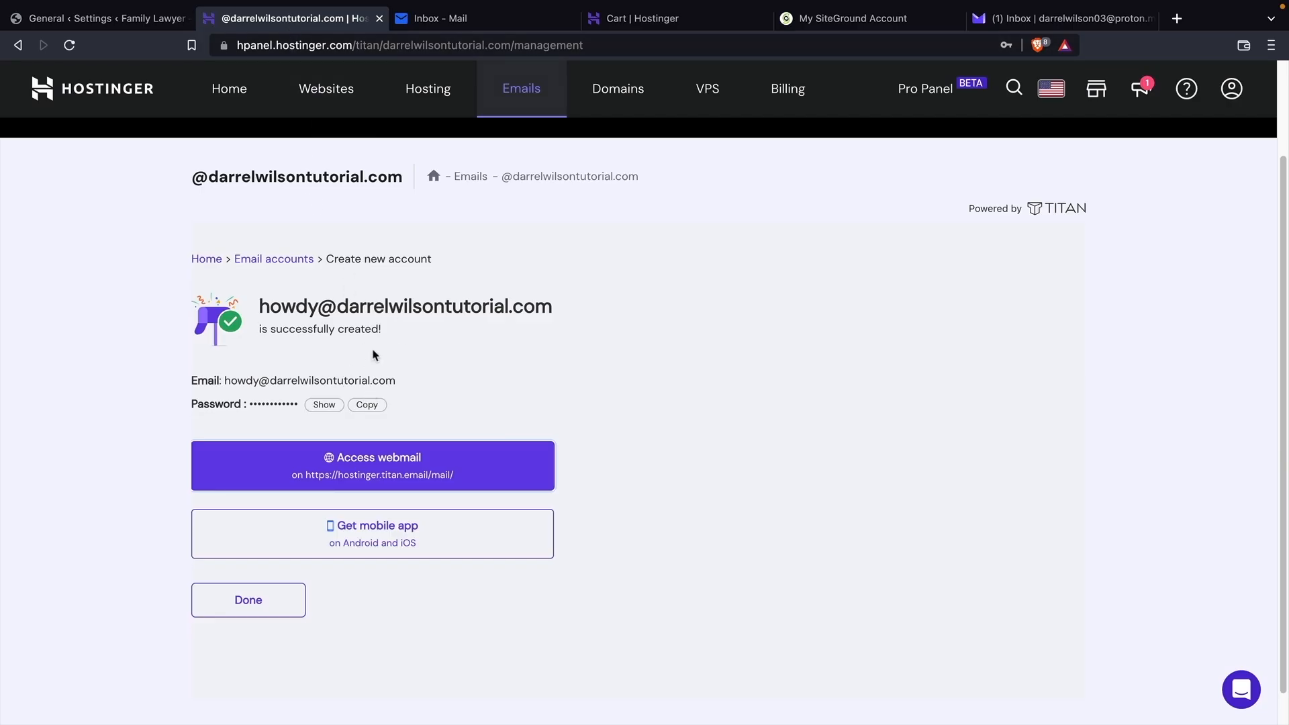
Bring up the desktop app mail configuration with the IMAP and SMTP server details.
click(278, 607)
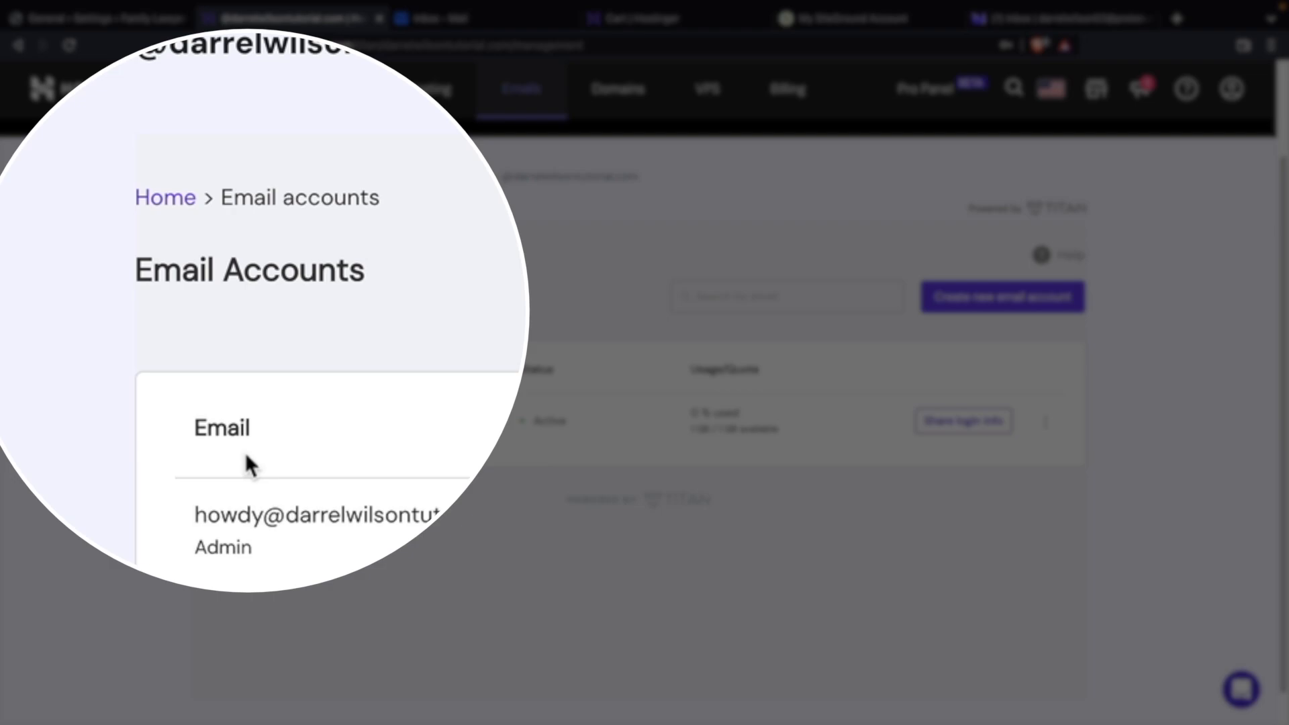
click(161, 199)
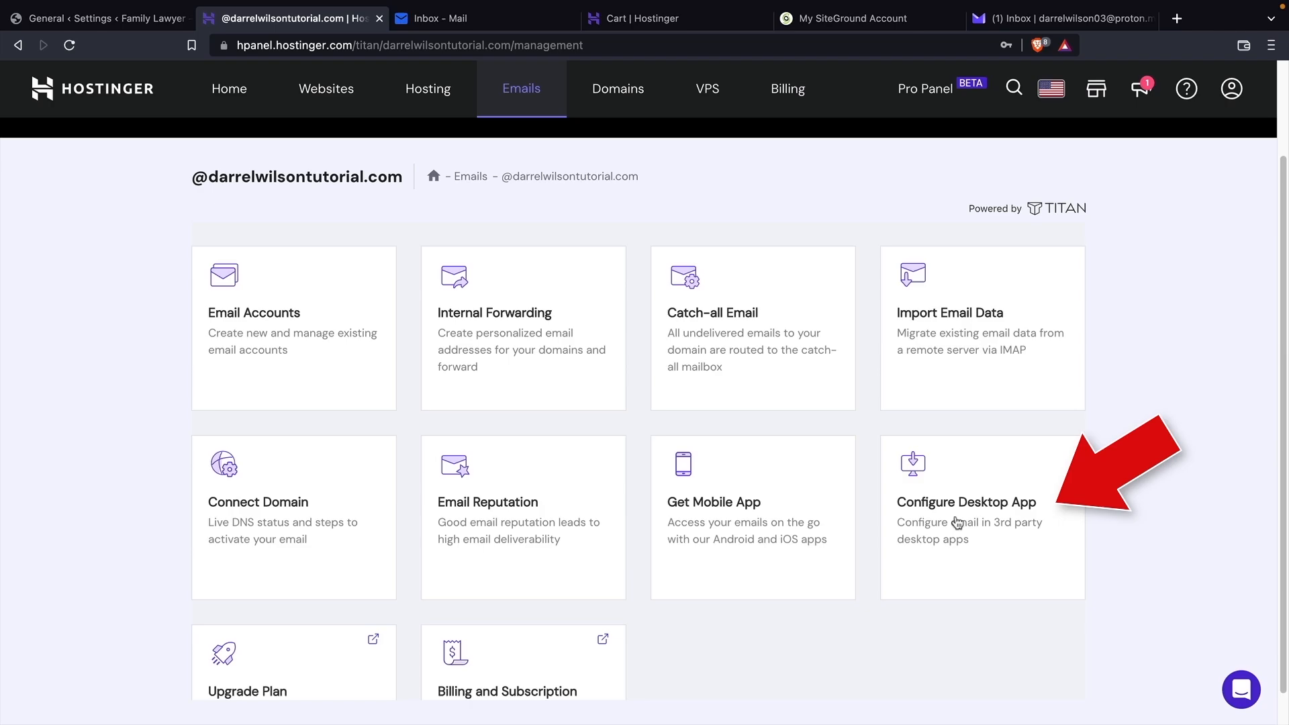
click(957, 522)
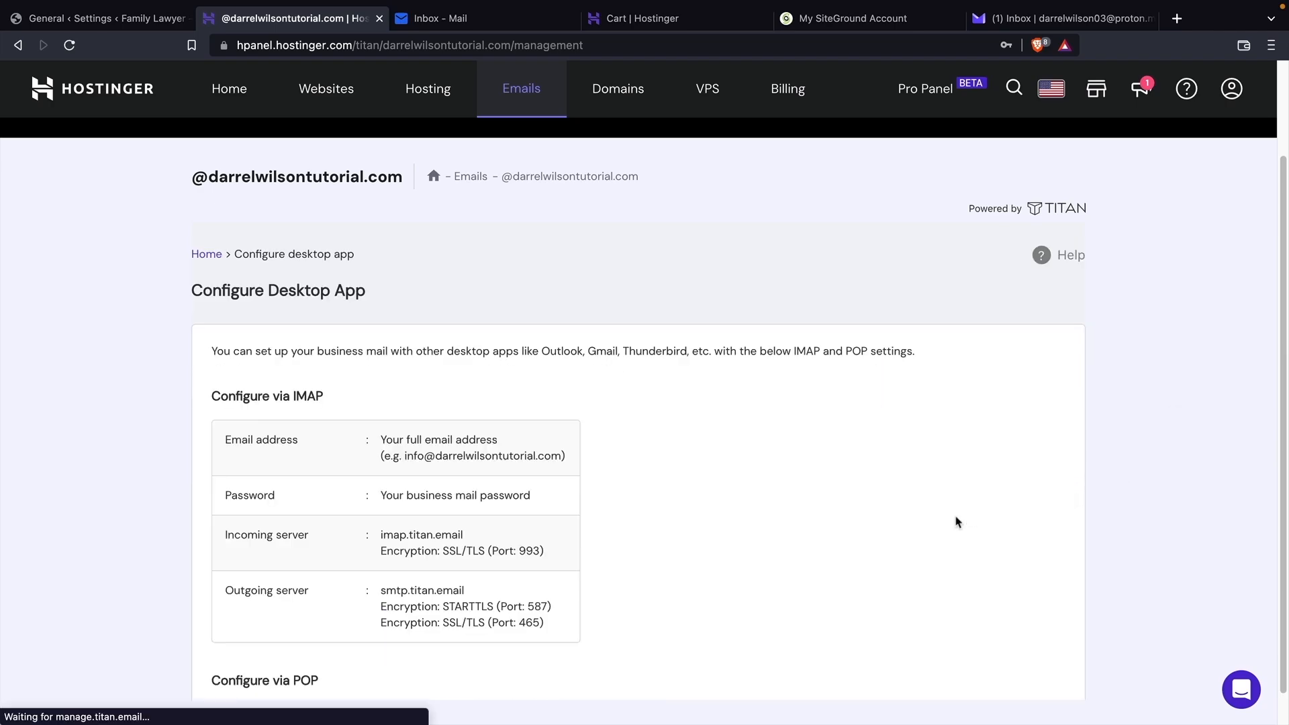
scroll(909, 517, down, 3)
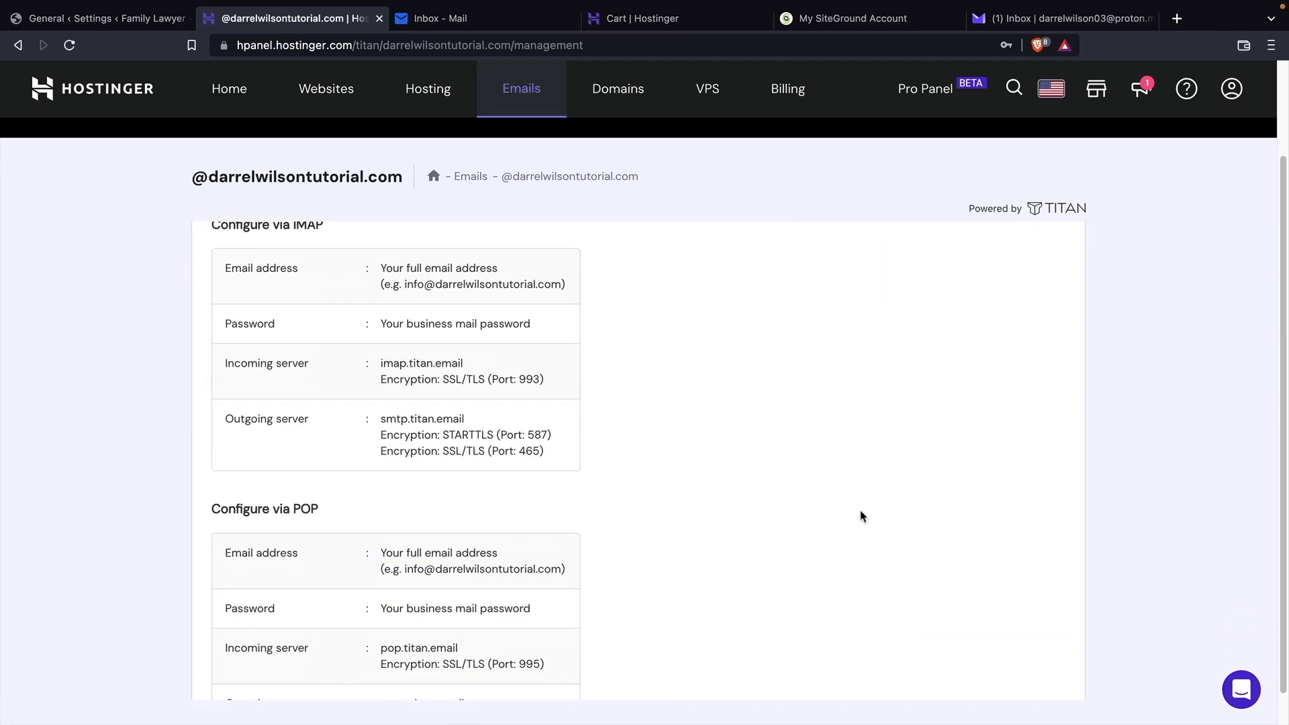
scroll(859, 515, up, 1)
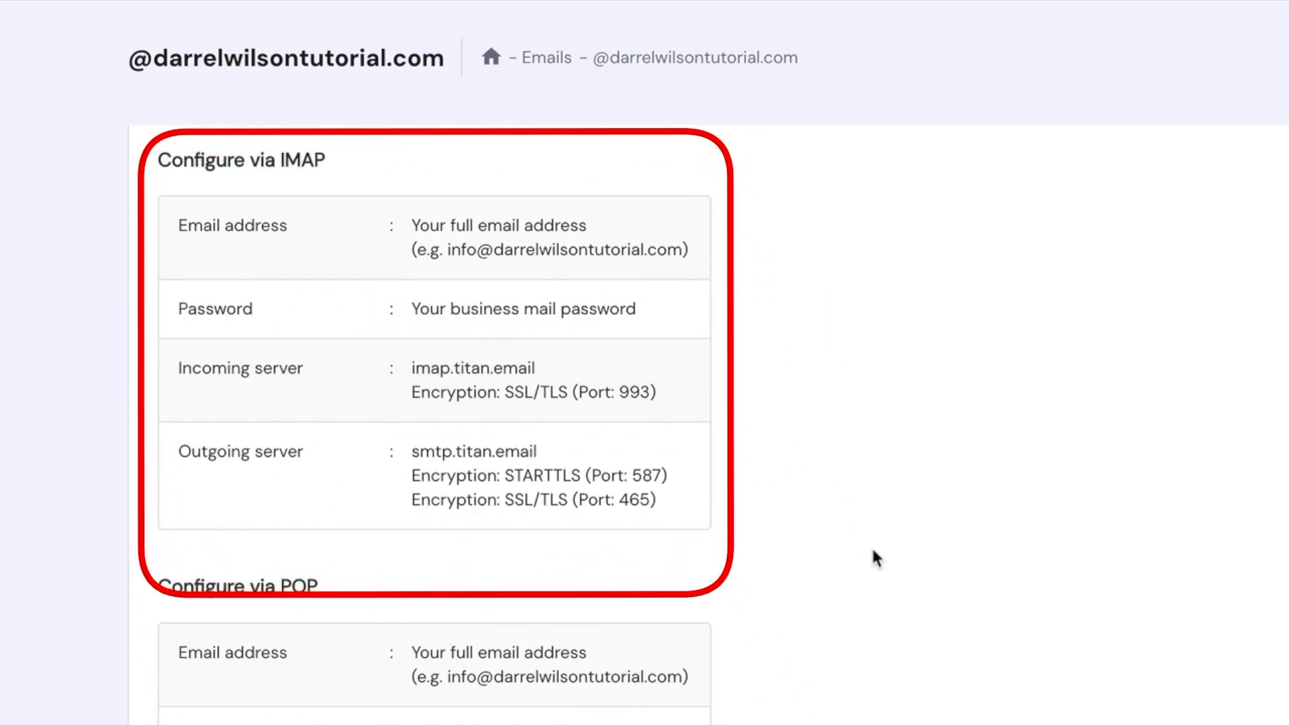
Copy the outgoing server address smtp.titan.email.
double_click(497, 451)
right_click(514, 456)
click(603, 501)
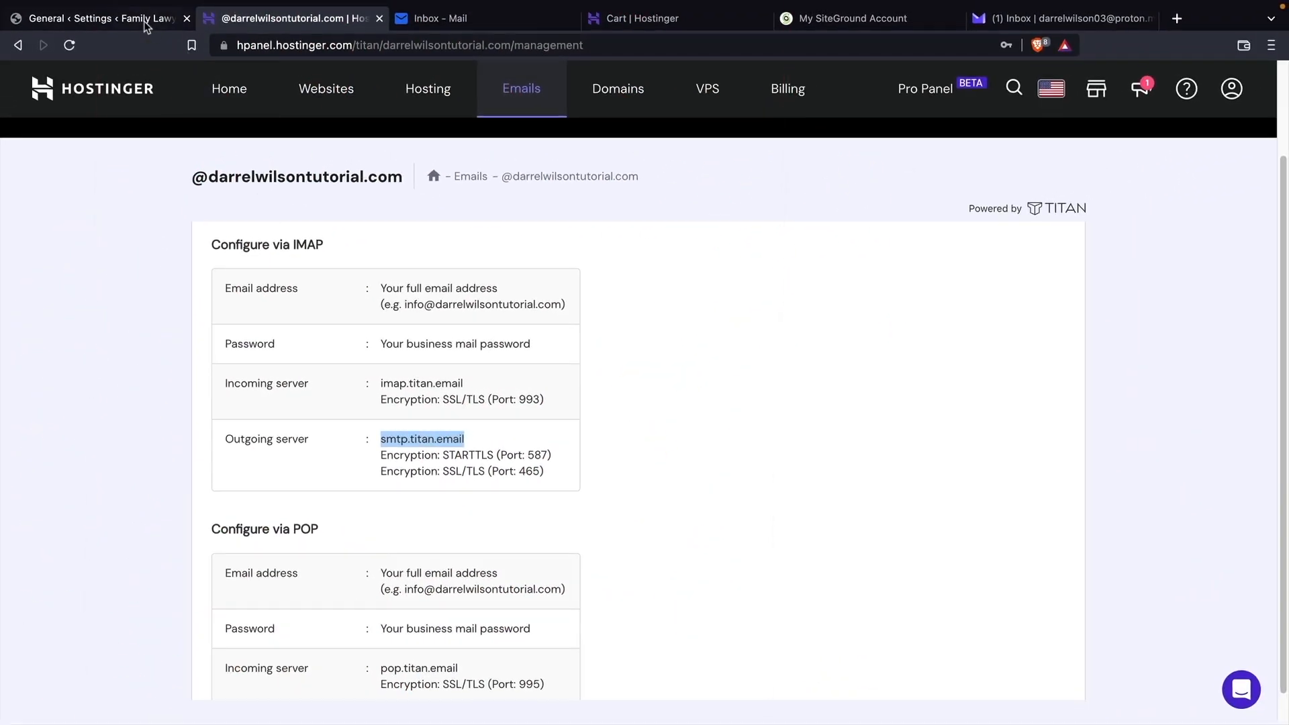
Paste the new domain mailbox address into WP Mail SMTP's From Email field.
click(147, 26)
scroll(862, 408, down, 5)
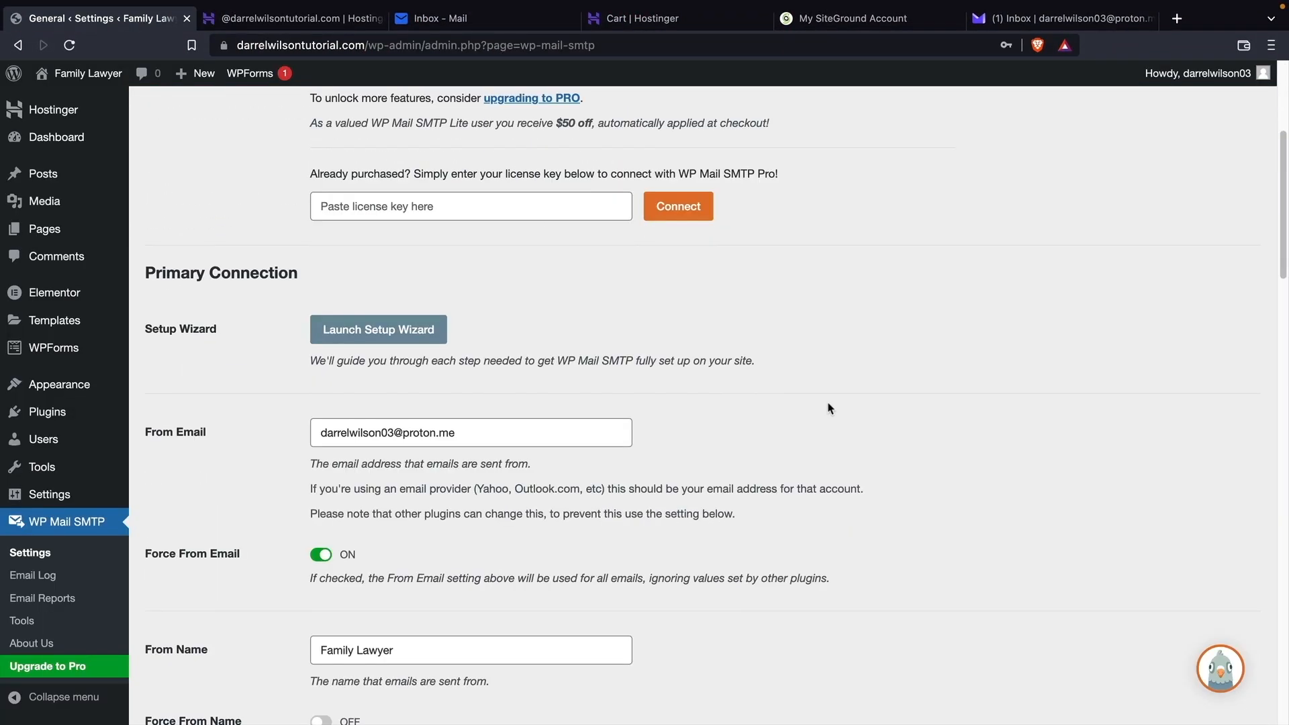
click(439, 435)
triple_click(439, 435)
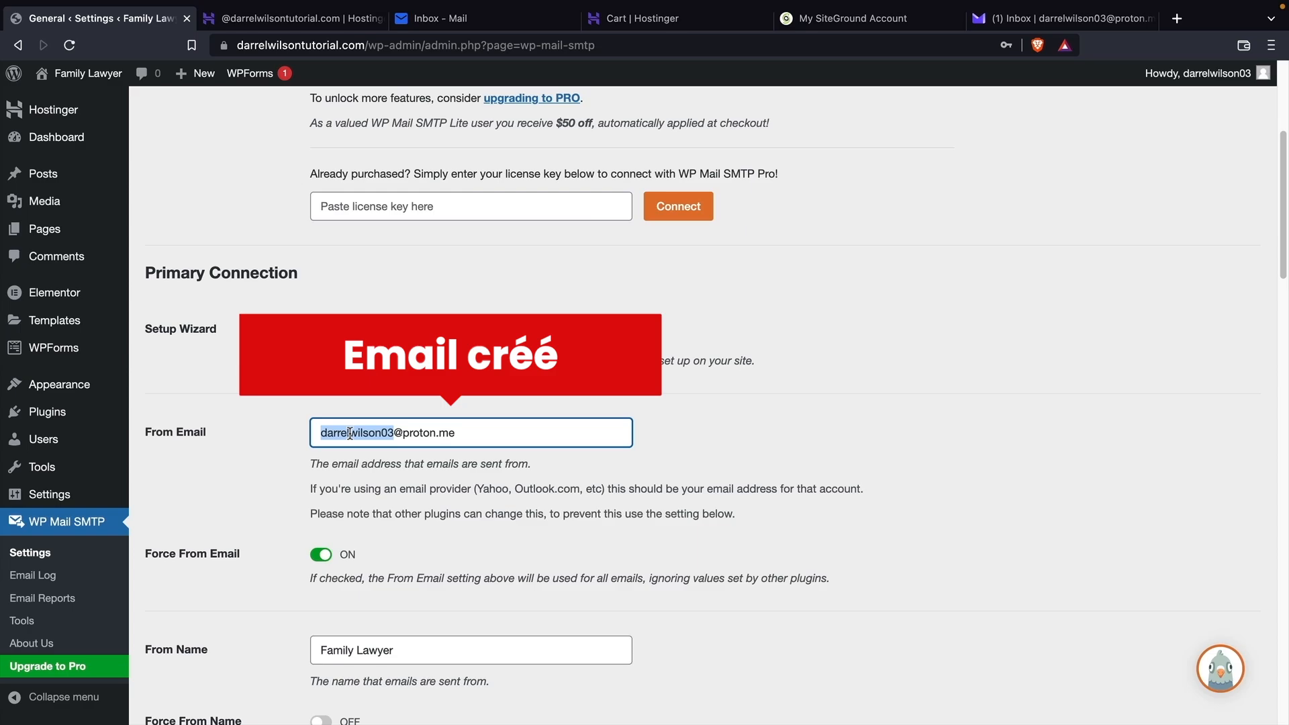
right_click(352, 433)
click(388, 468)
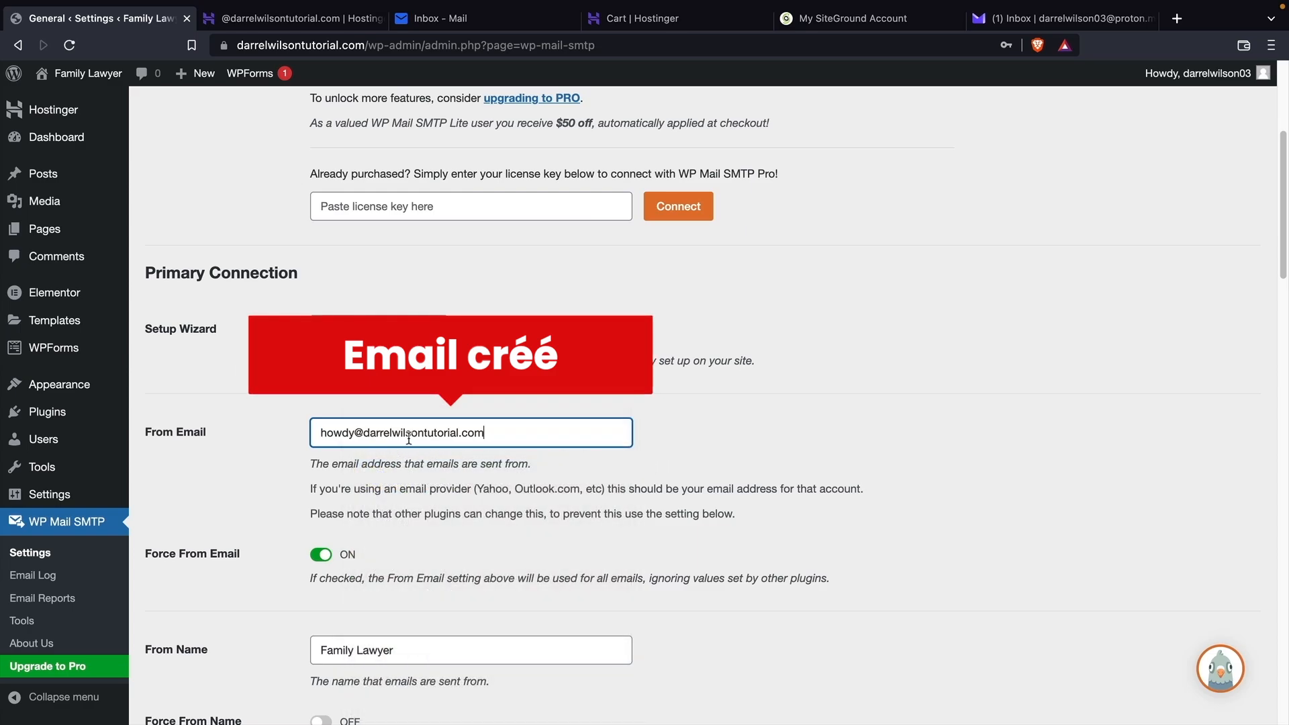
Replace the From Name 'Family Lawyer' with the site owner's name.
scroll(408, 438, down, 3)
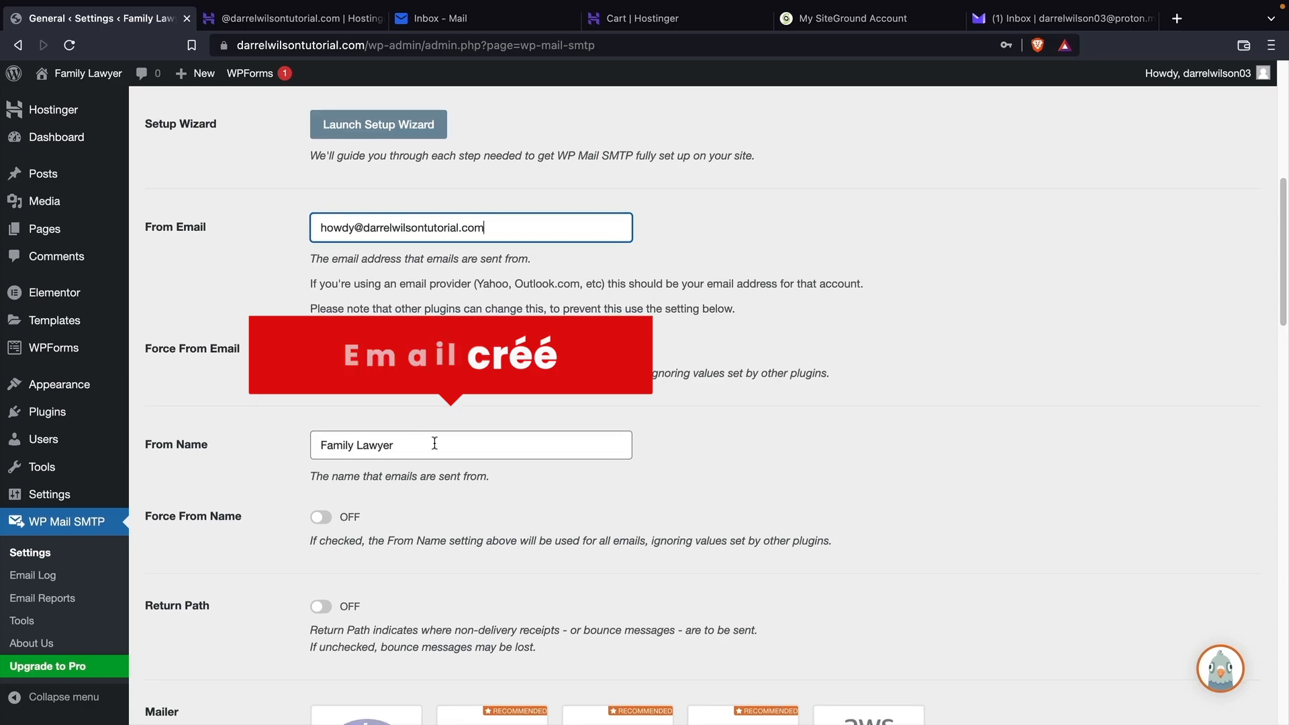
triple_click(434, 443)
key(BackSpace)
text(Darr)
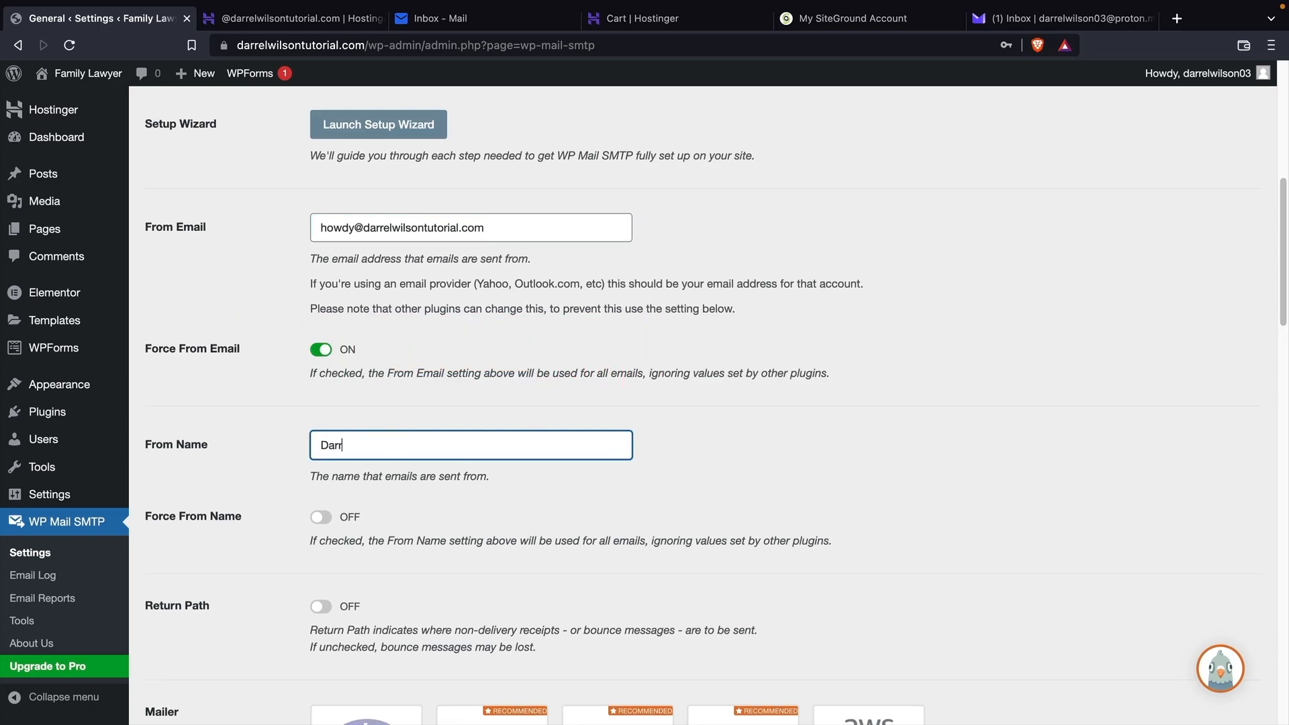
text(el Wilson)
scroll(449, 395, down, 1)
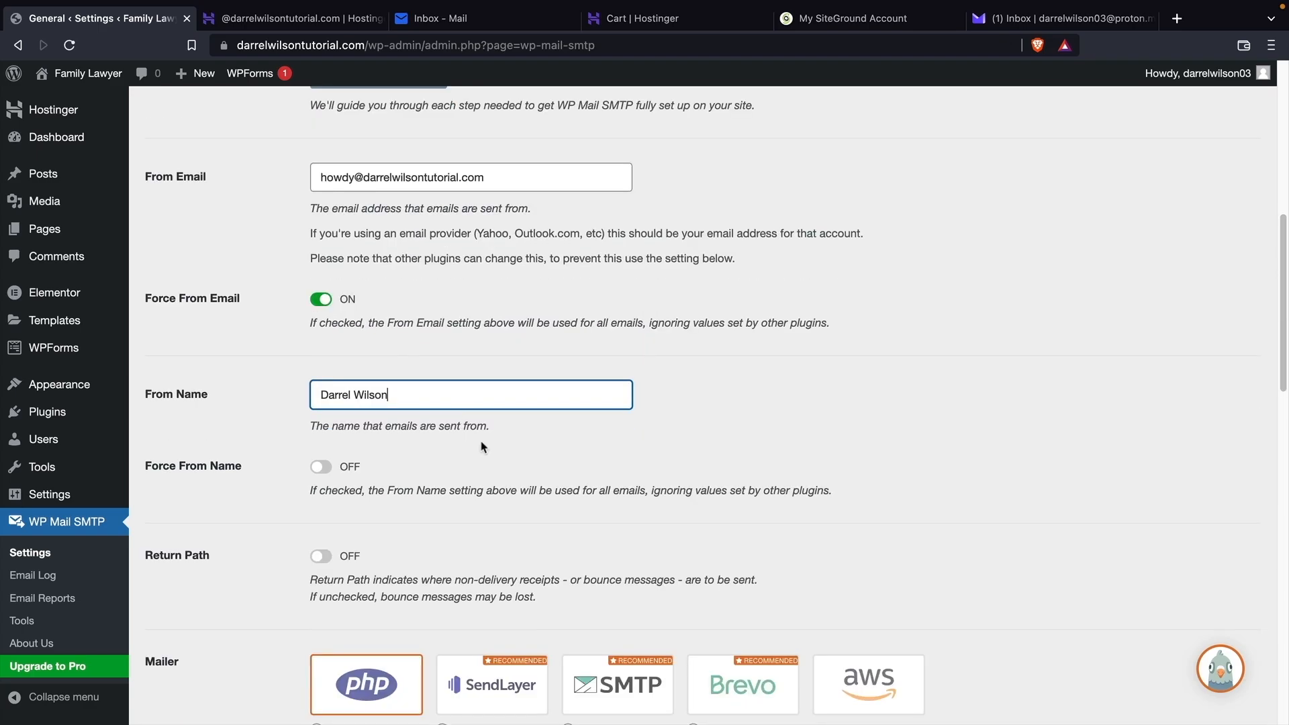
scroll(481, 447, down, 5)
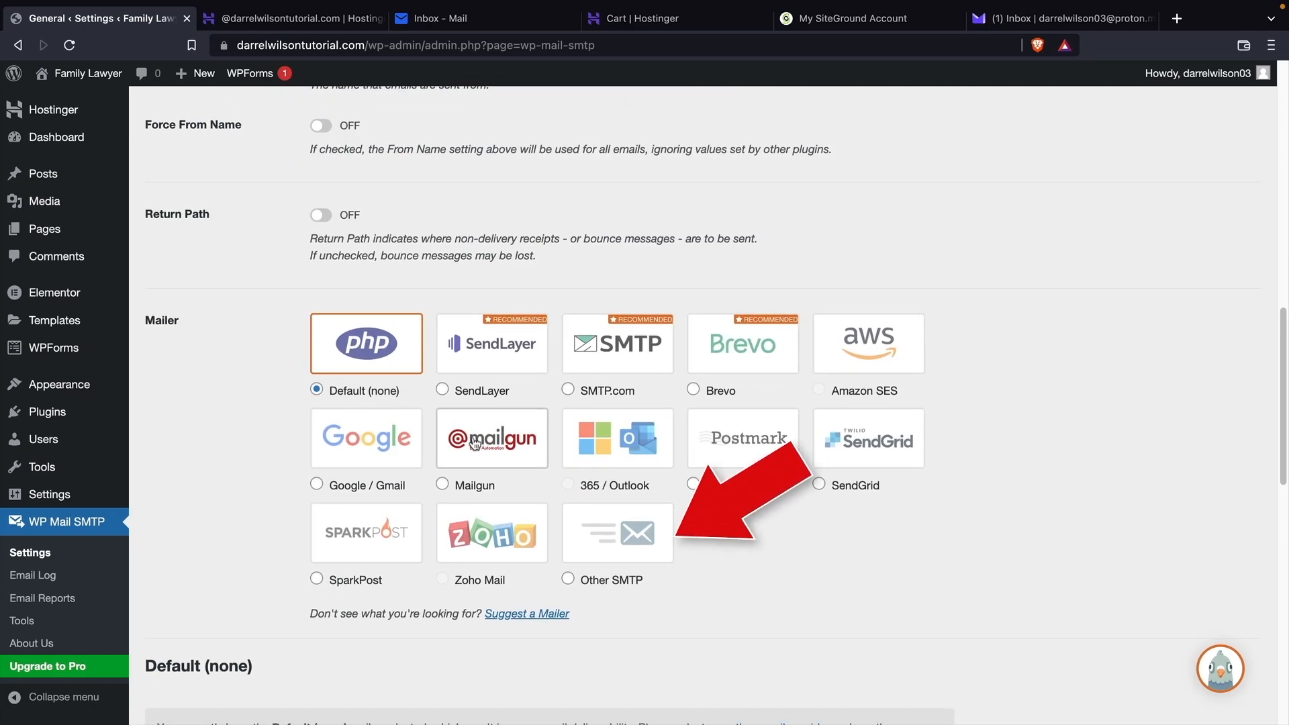
Select the Other SMTP mailer and paste smtp.titan.email into SMTP Host.
click(628, 534)
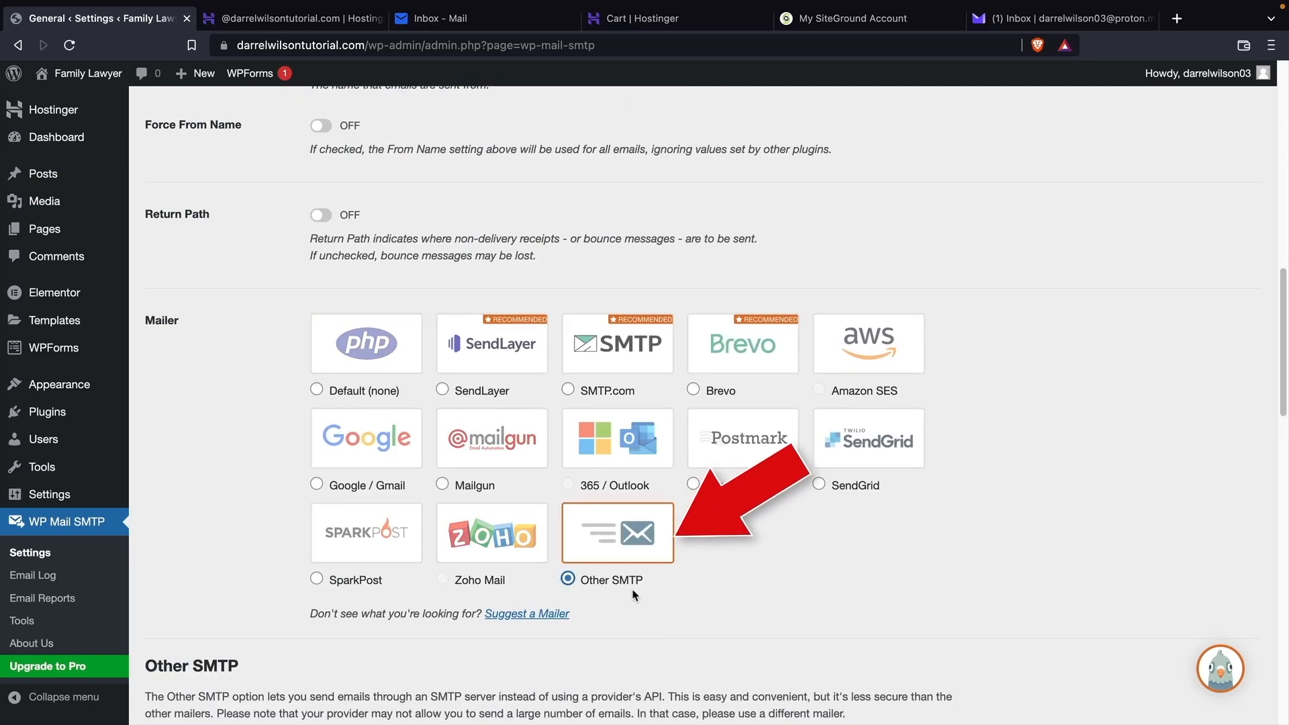
scroll(296, 513, down, 7)
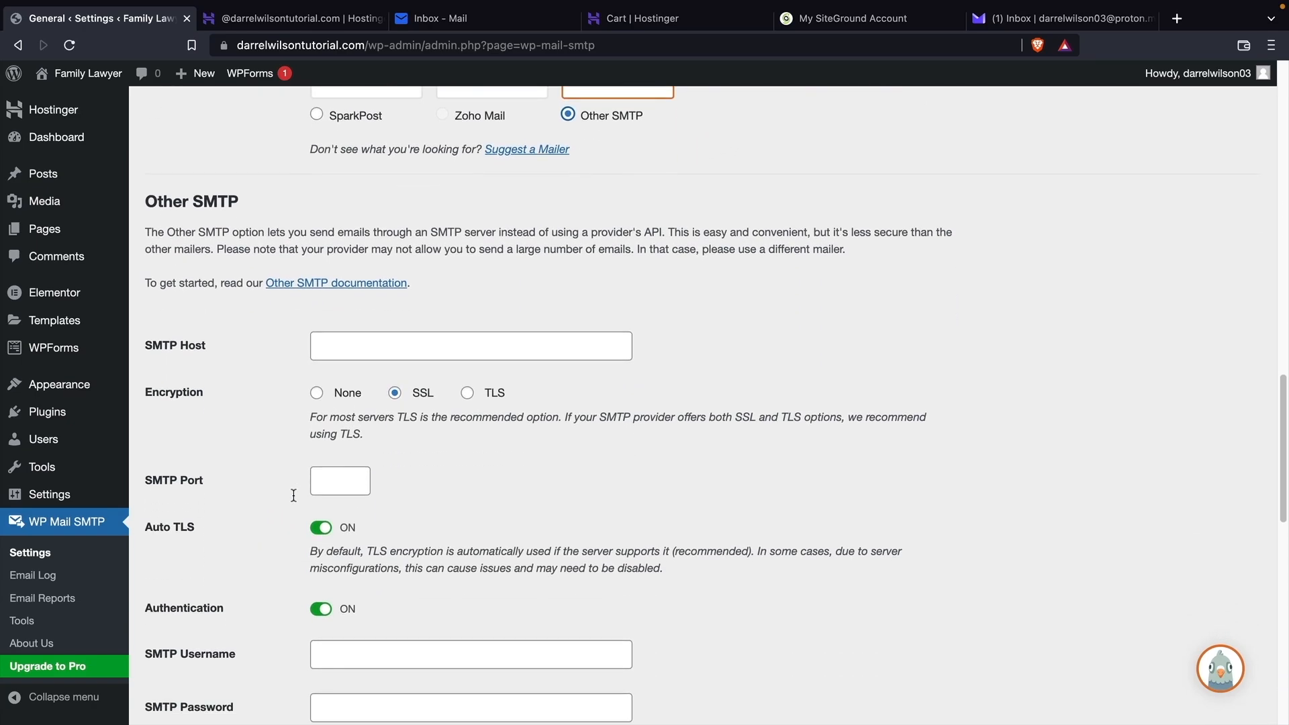
scroll(294, 496, down, 2)
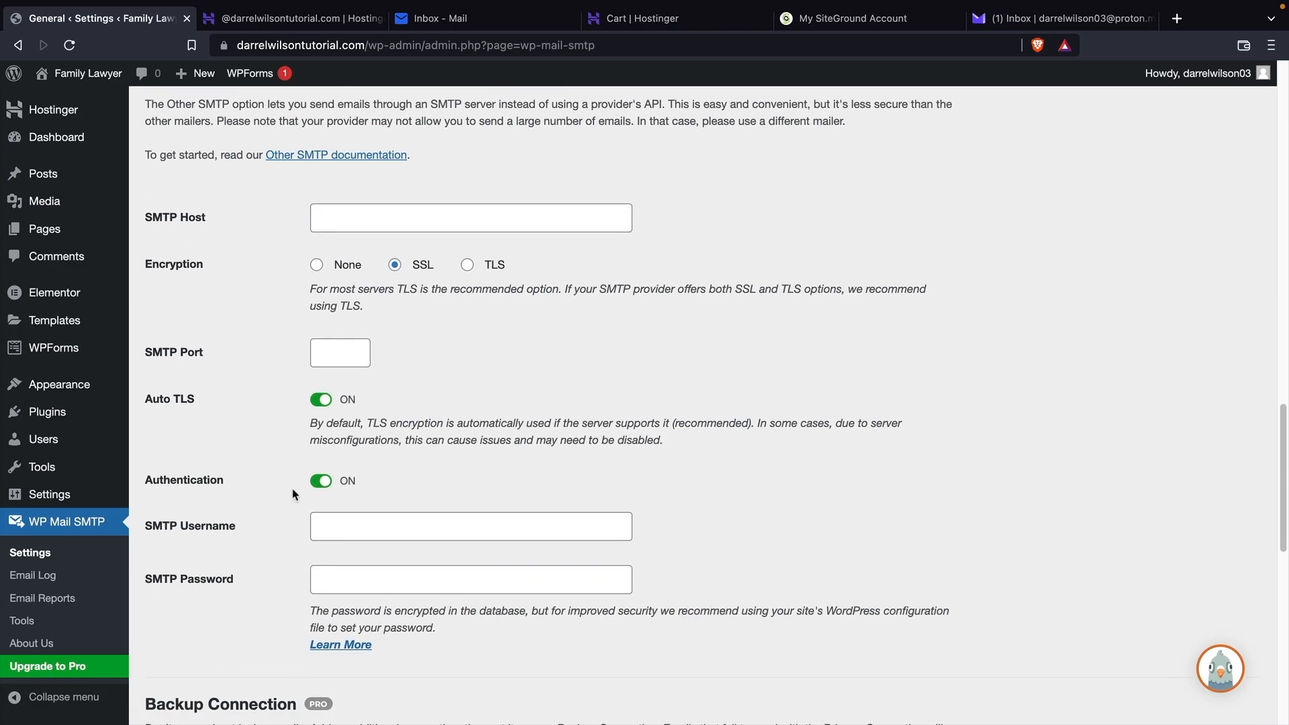
click(319, 25)
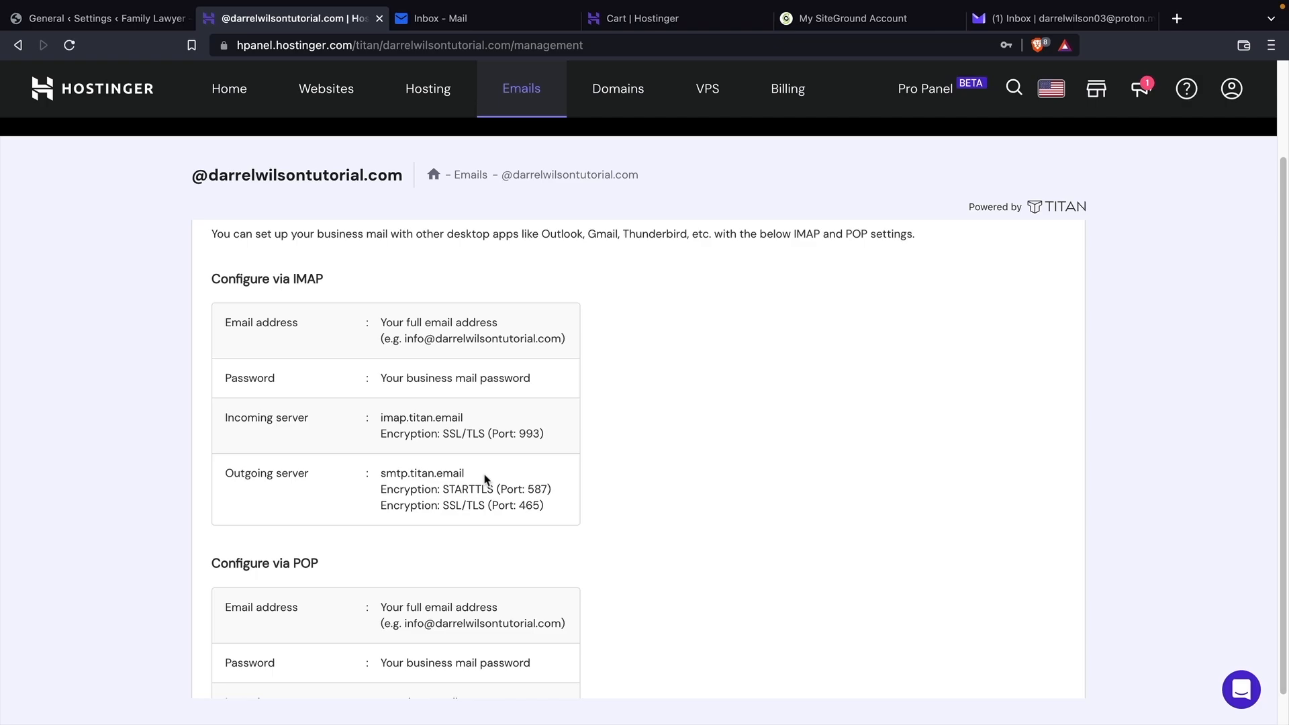
drag(470, 474, 383, 472)
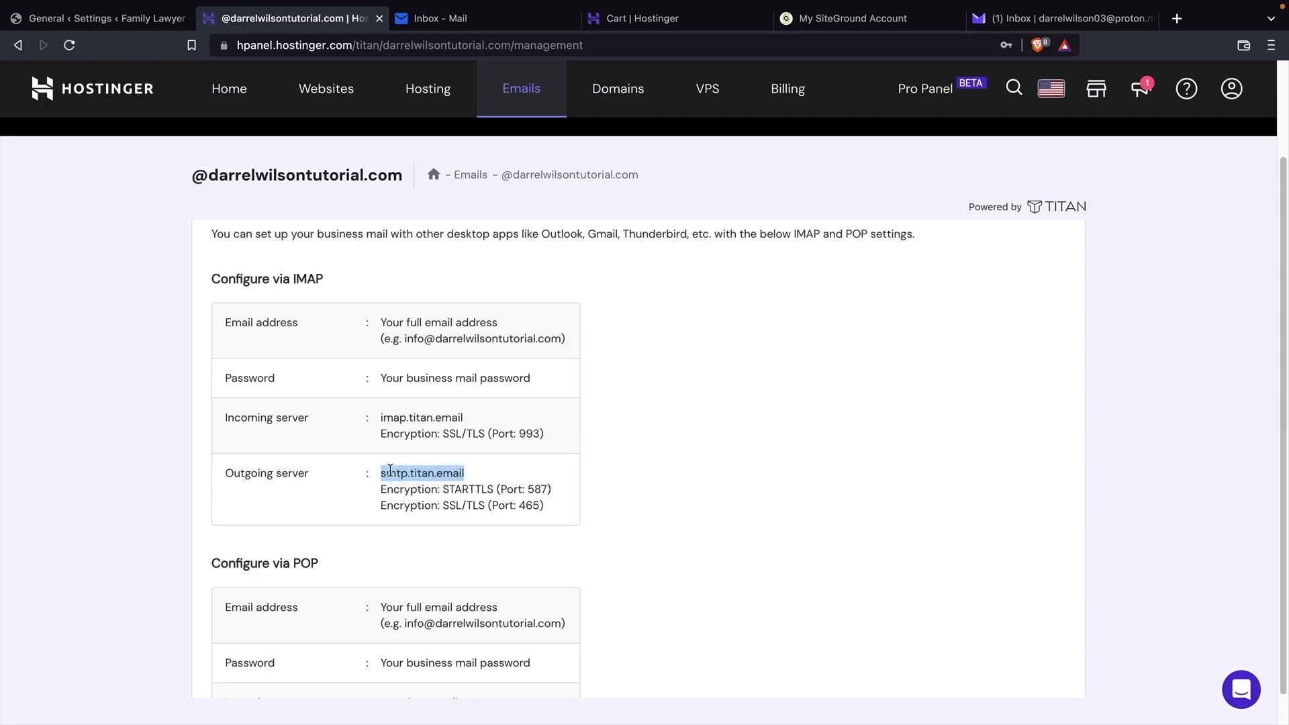
right_click(390, 471)
click(423, 505)
click(108, 18)
click(356, 216)
right_click(358, 215)
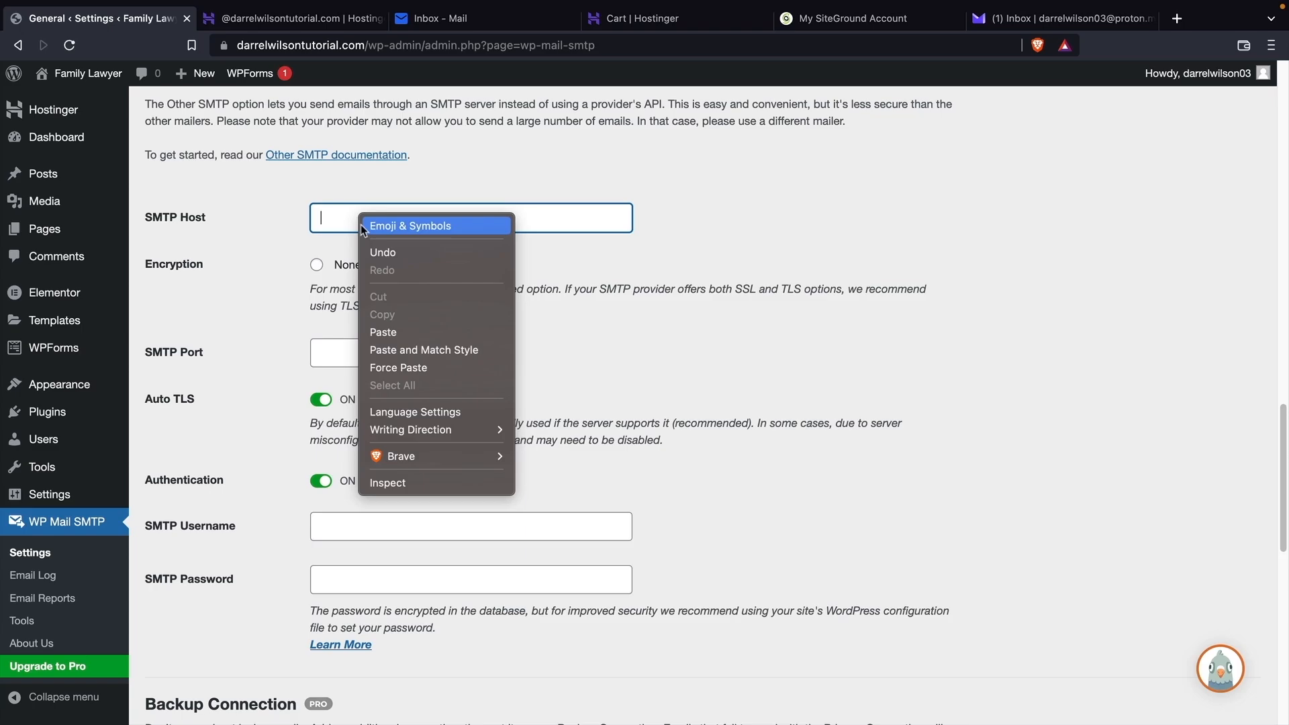
click(398, 332)
Set SSL encryption and SMTP Port 465, checking the port in Hostinger's settings.
click(395, 265)
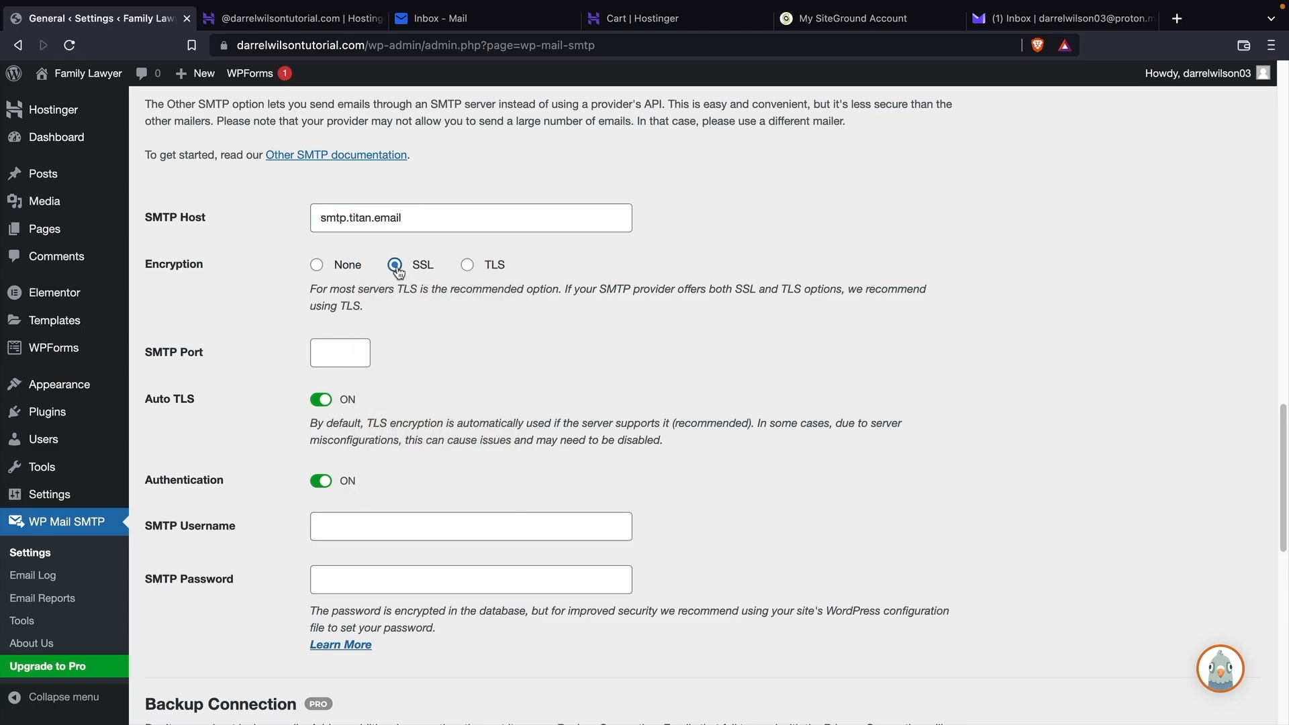
click(346, 345)
click(325, 20)
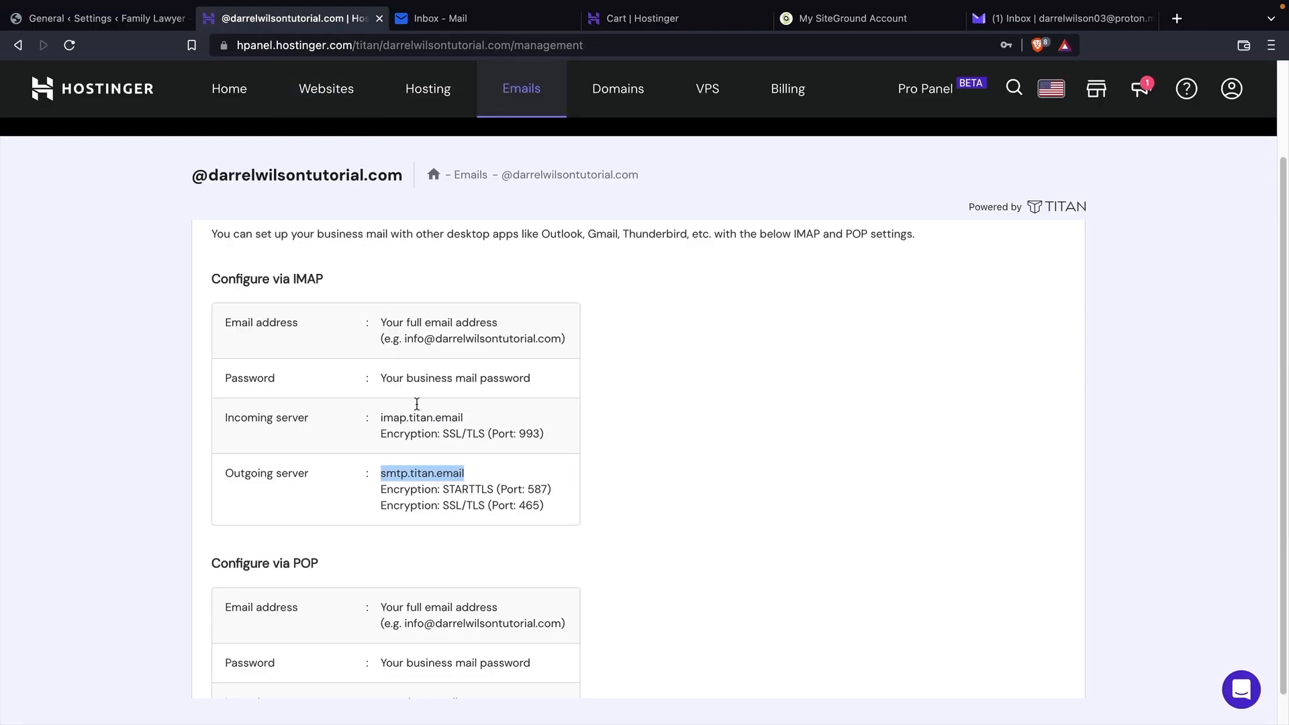
click(454, 505)
drag(545, 508, 492, 507)
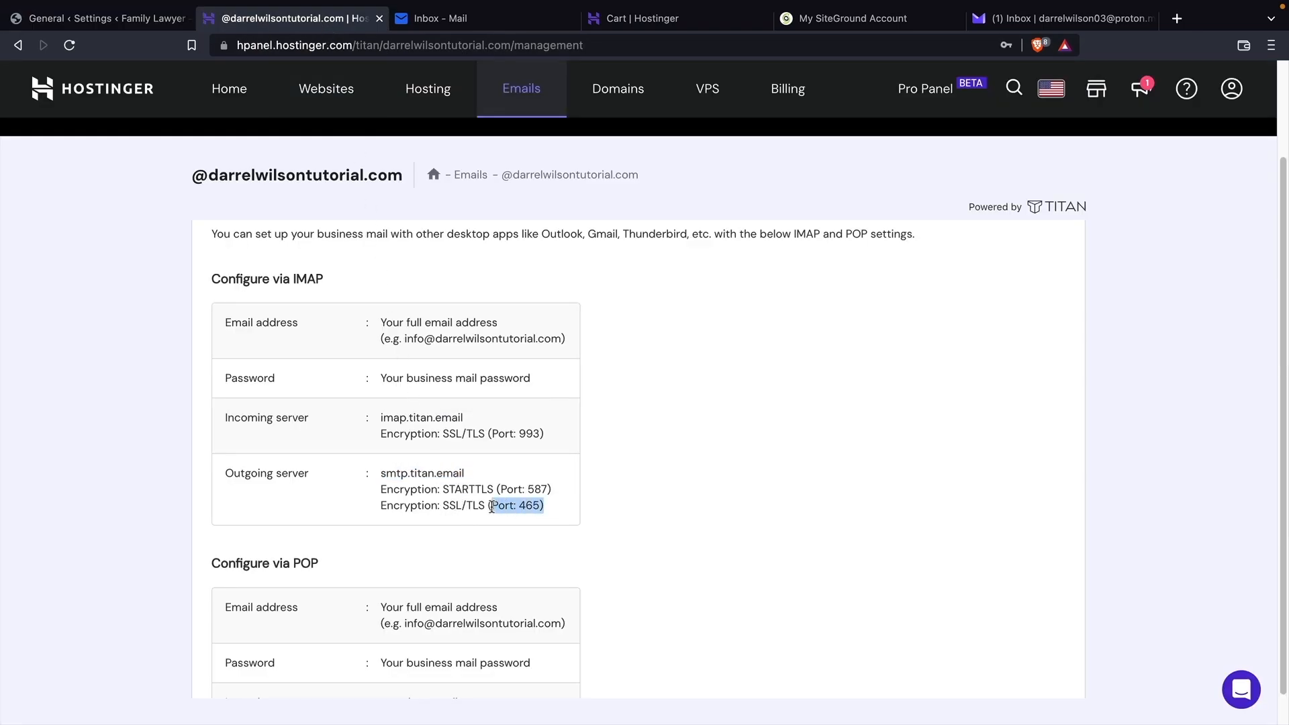
click(517, 514)
click(100, 18)
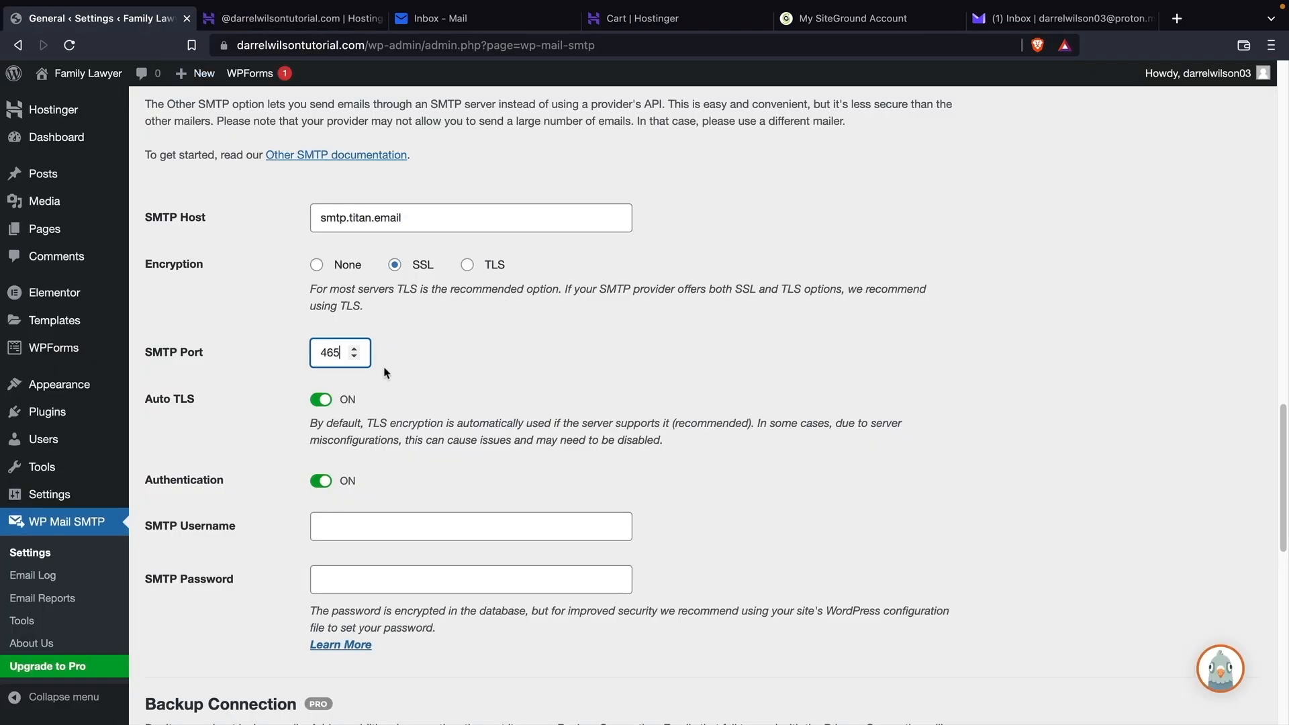
scroll(387, 374, down, 1)
click(376, 442)
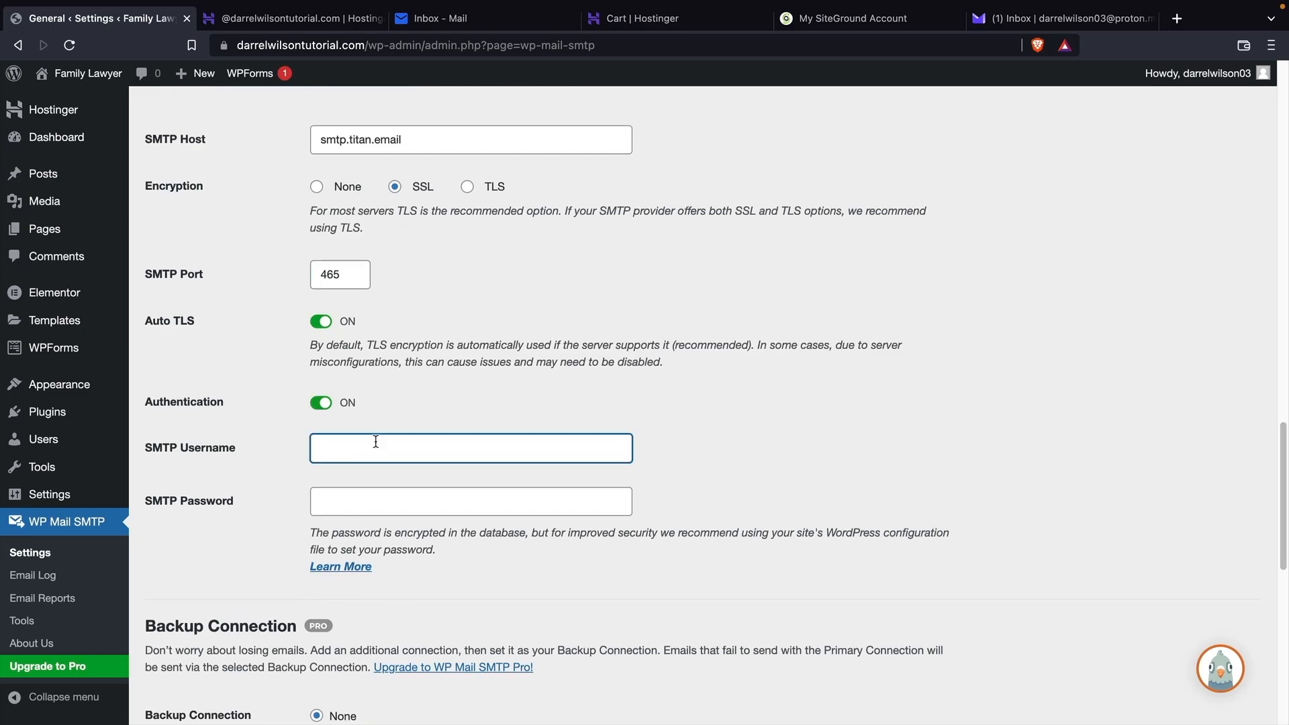
Enter the mailbox address as SMTP username and its password, then save the settings.
key(Tab)
text(•)
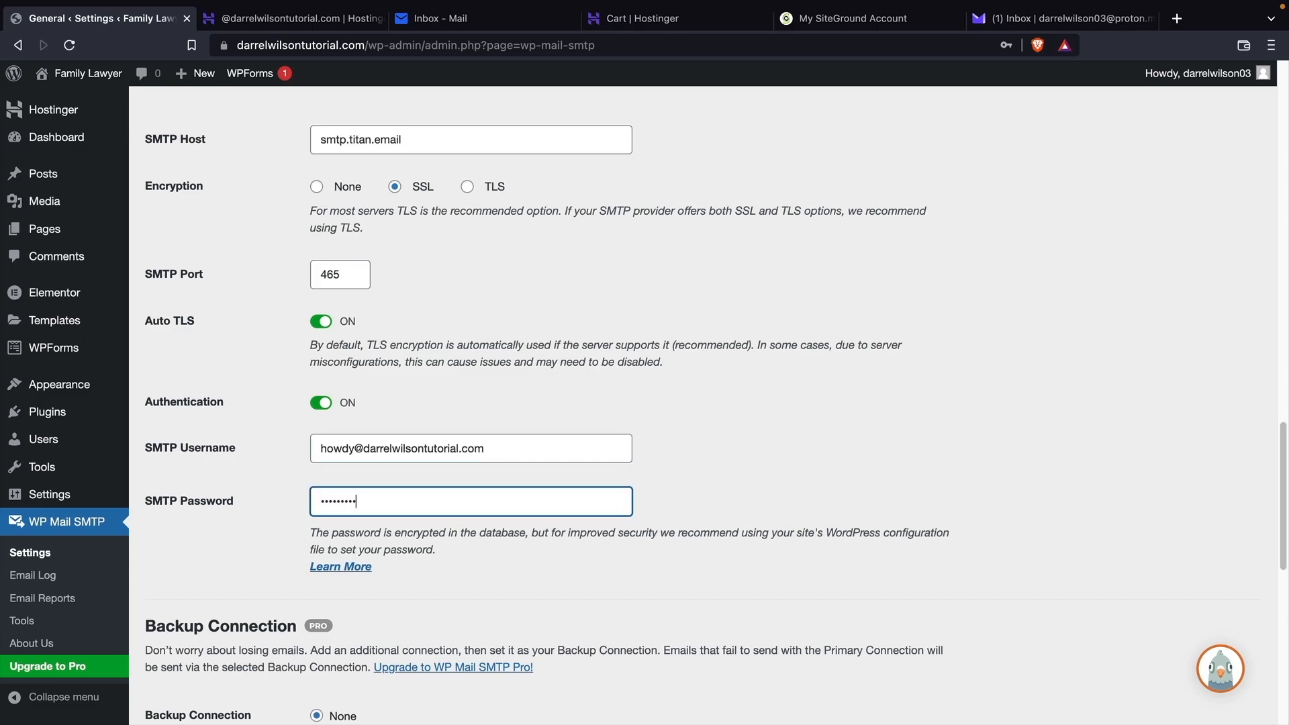
scroll(347, 463, down, 5)
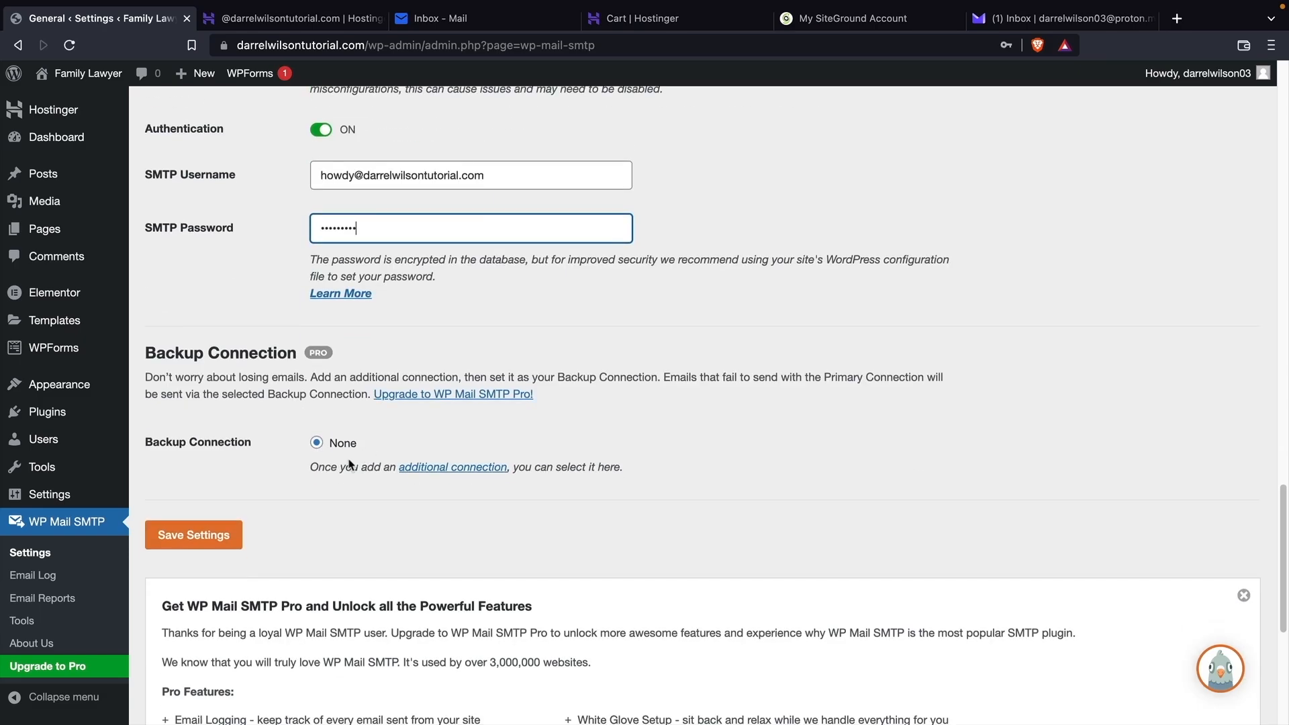
click(219, 537)
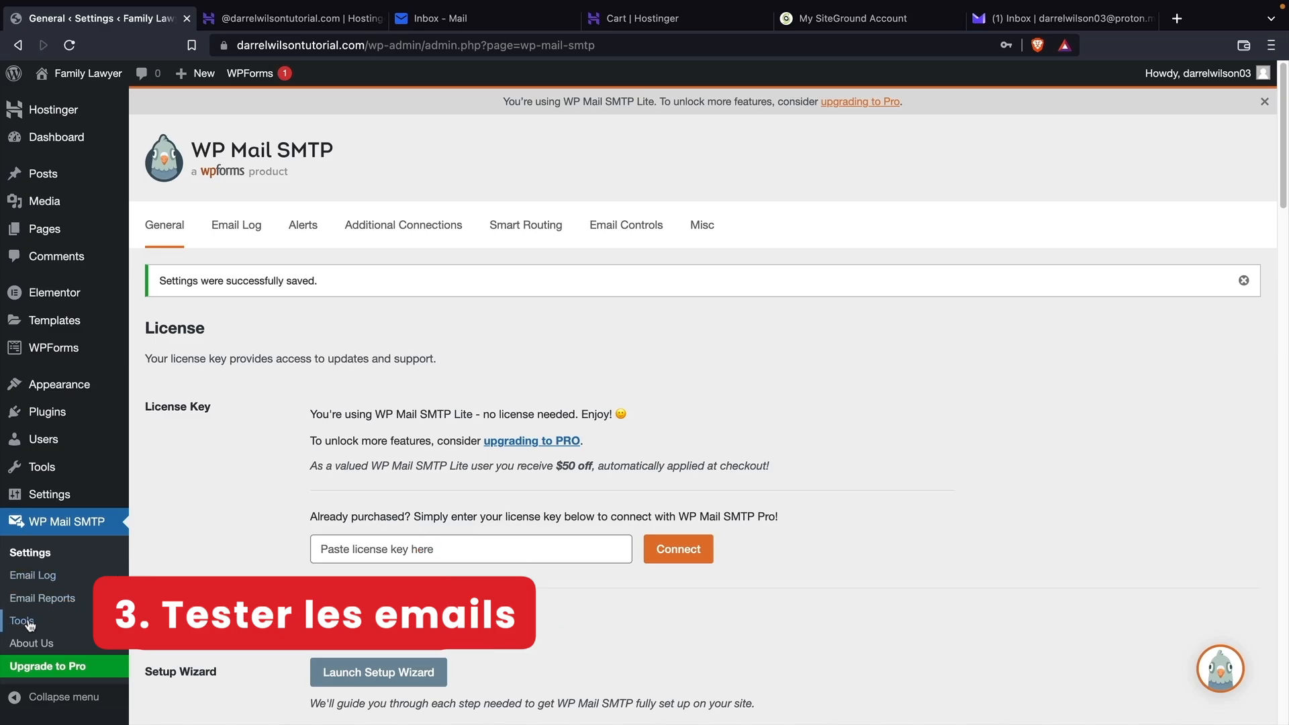
Send a test email to the existing Proton Mail recipient and review the deliverability results.
click(26, 623)
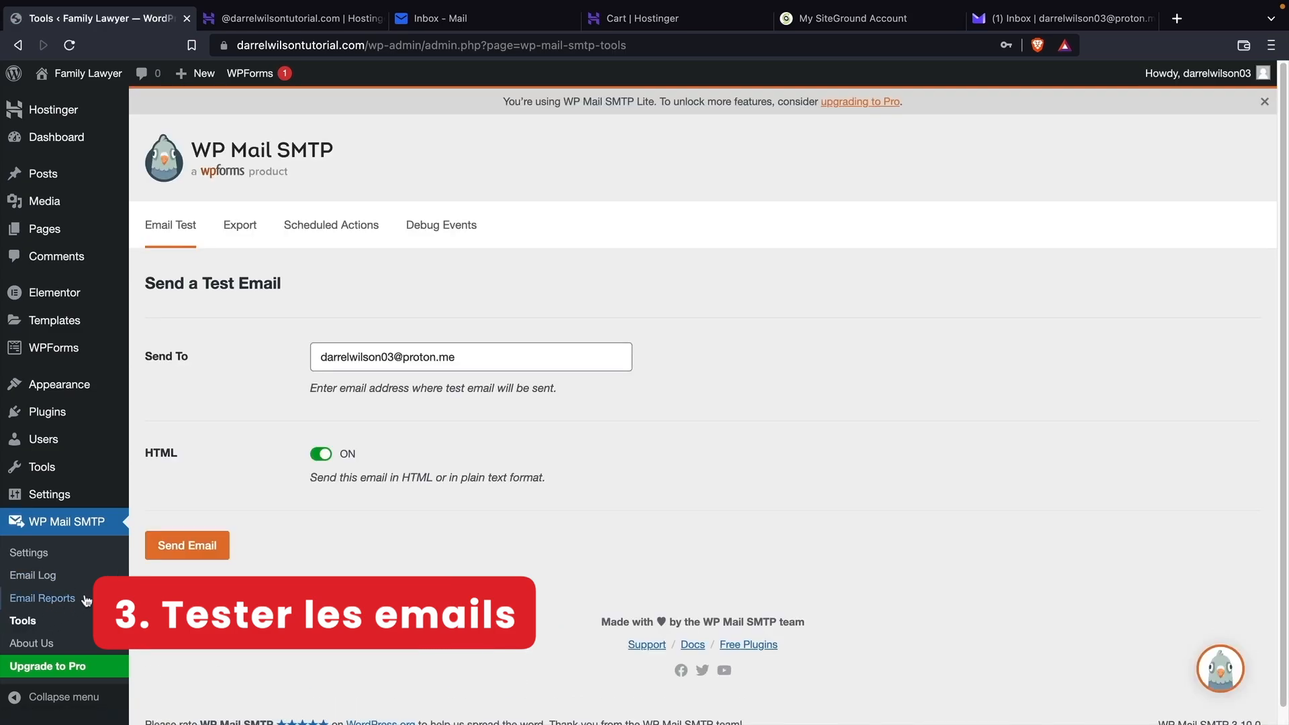
drag(491, 353, 259, 359)
click(477, 351)
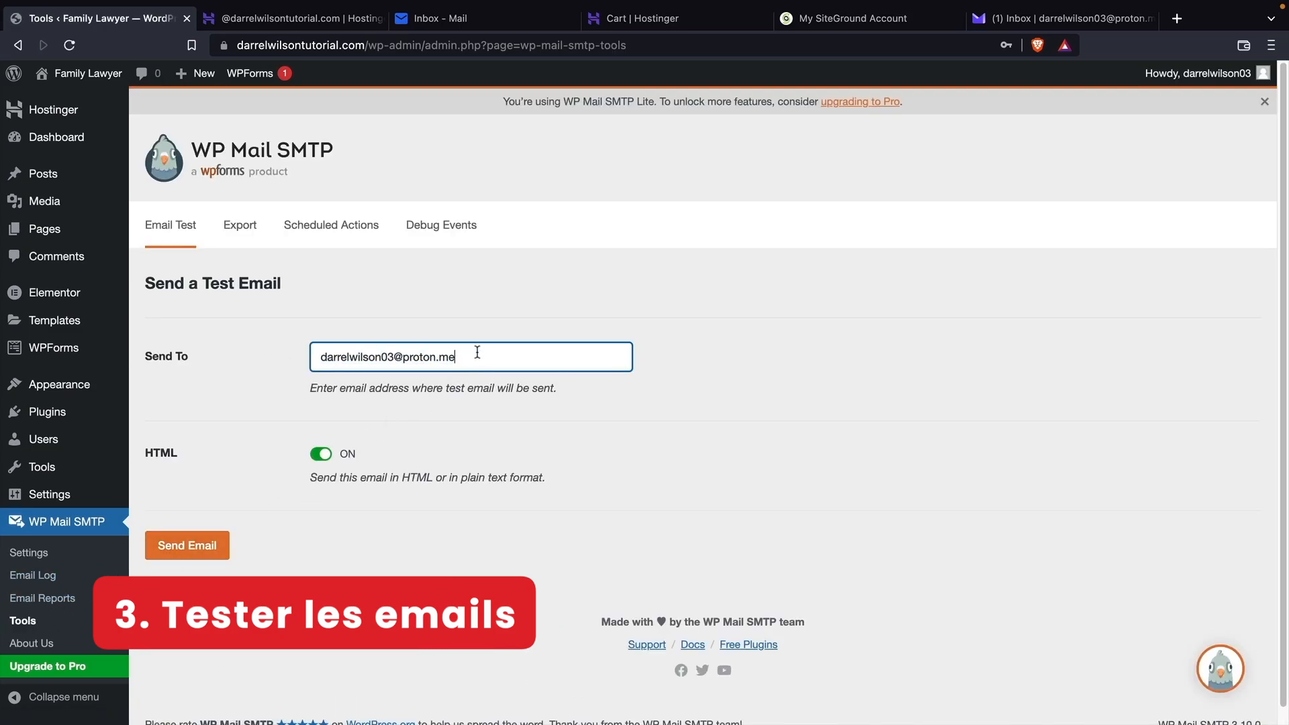
click(194, 547)
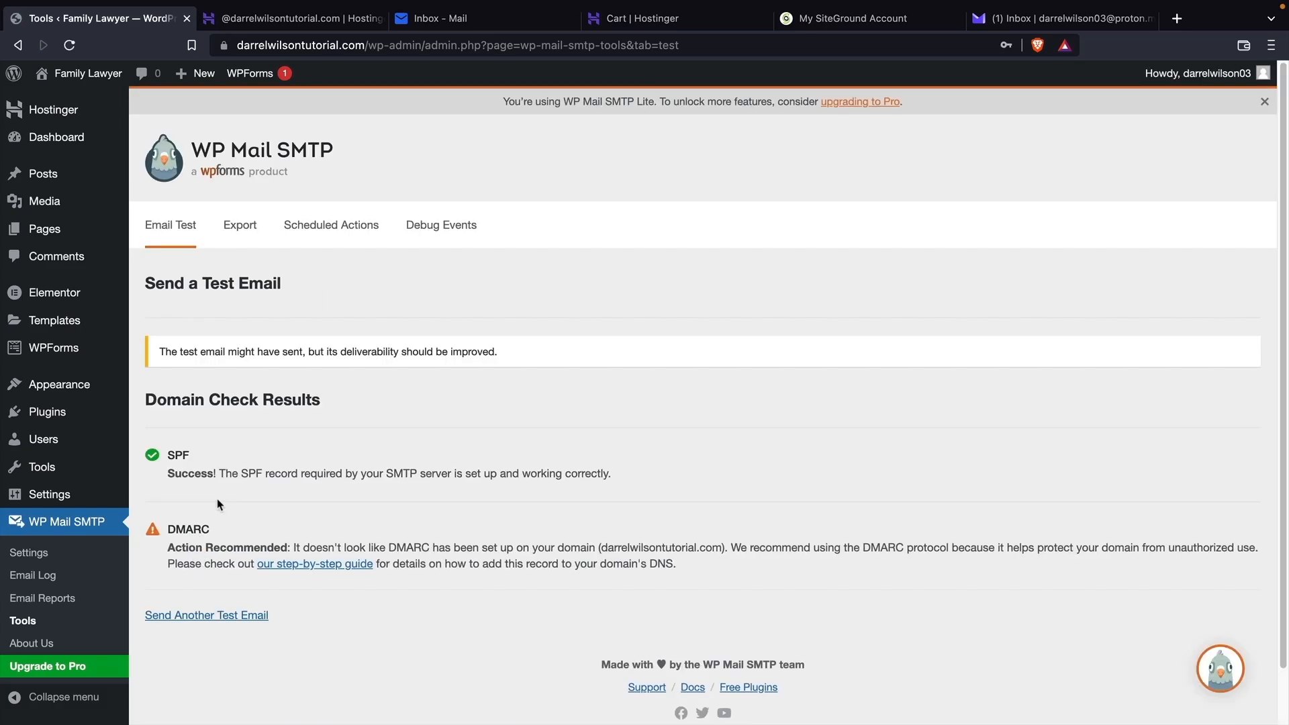
drag(182, 353, 497, 354)
click(505, 354)
Refresh the Proton Mail inbox and read through the WP Mail SMTP test email.
click(1026, 20)
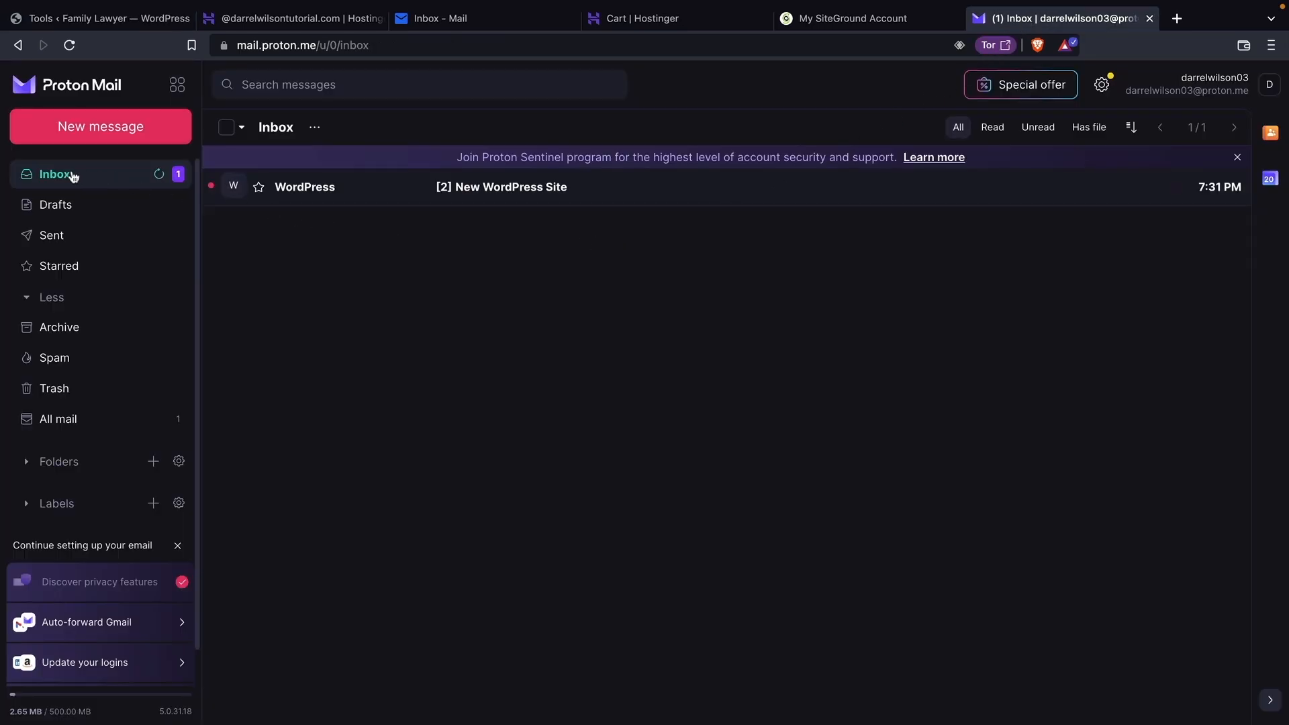
click(96, 182)
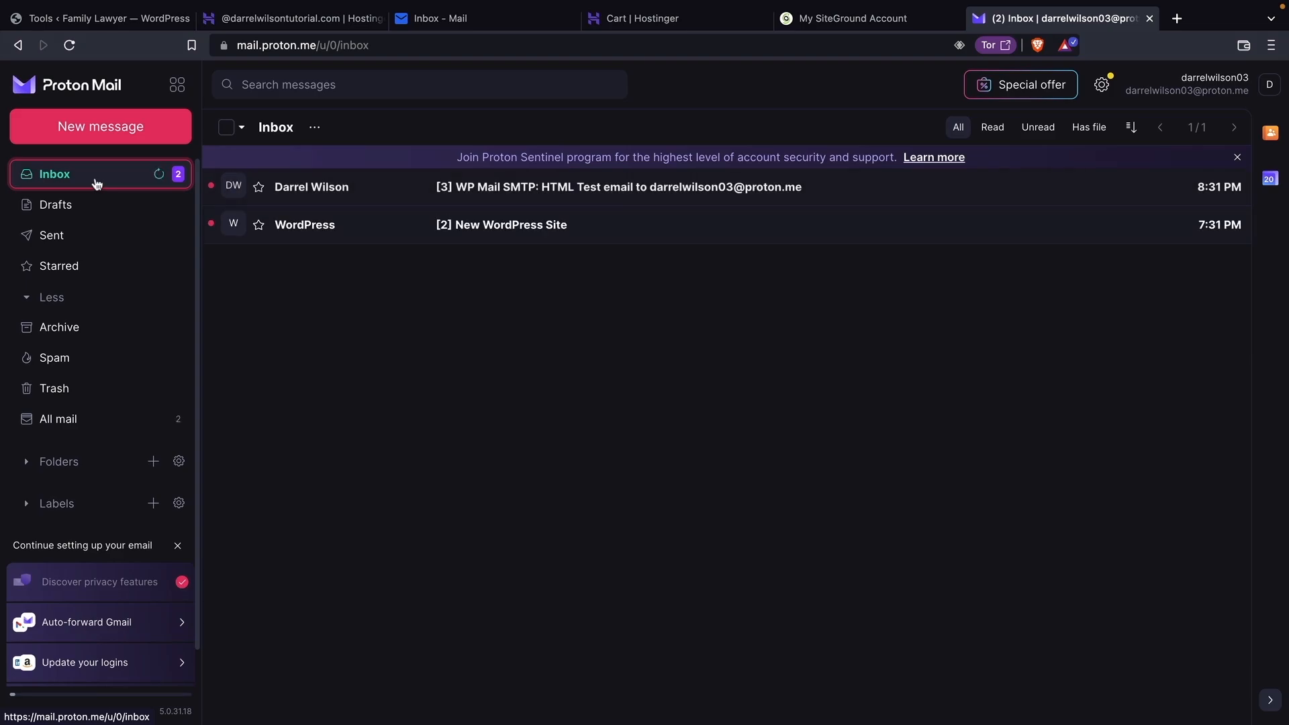
click(557, 191)
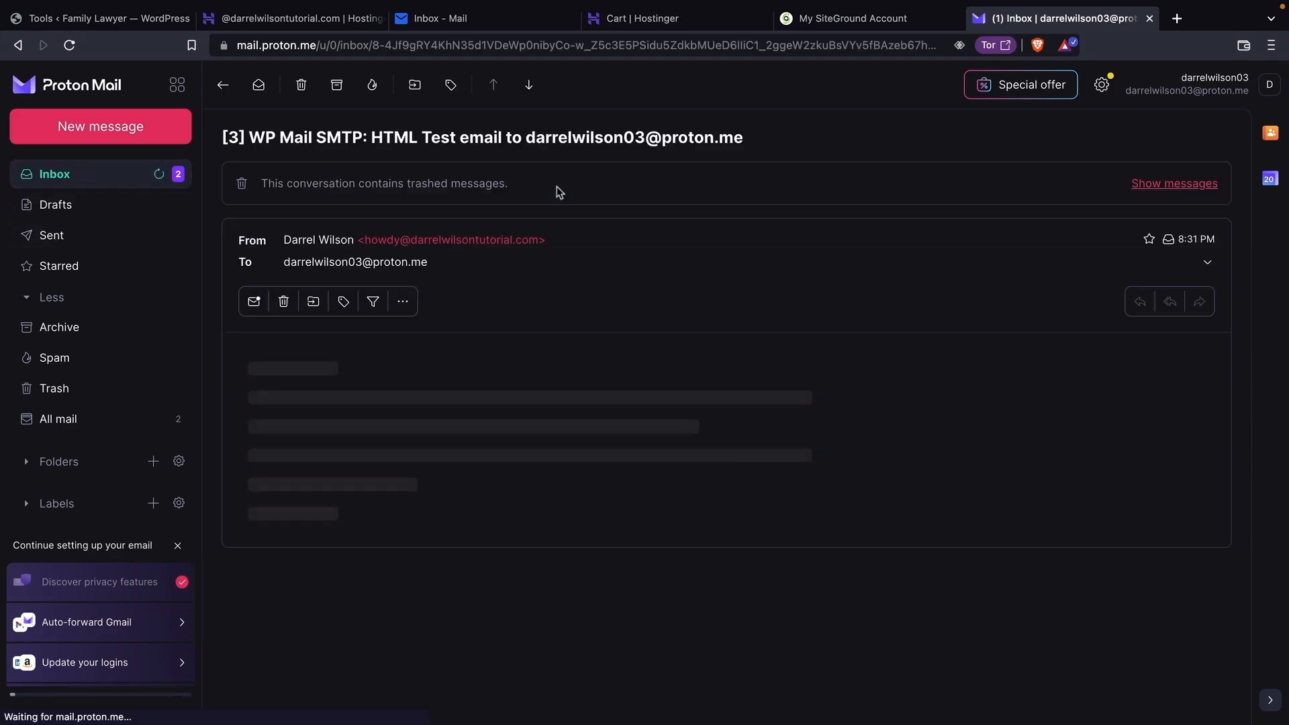
scroll(577, 457, down, 1)
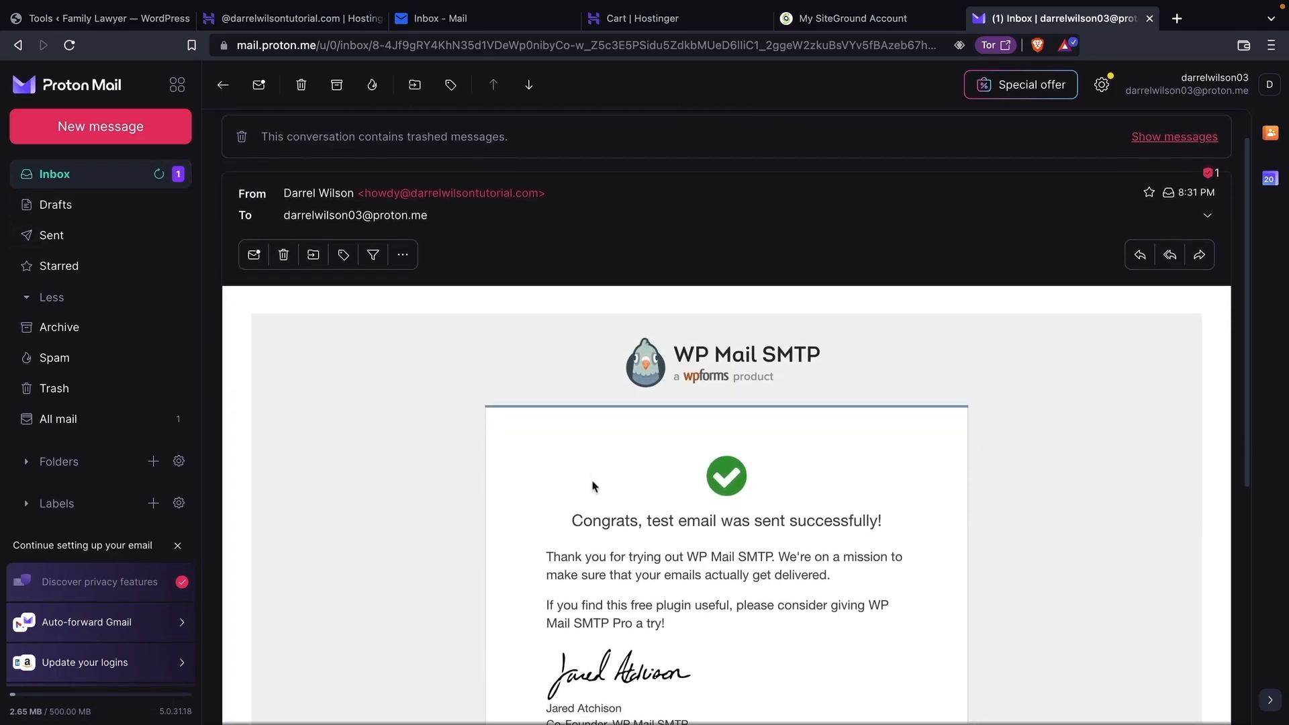
scroll(591, 486, down, 2)
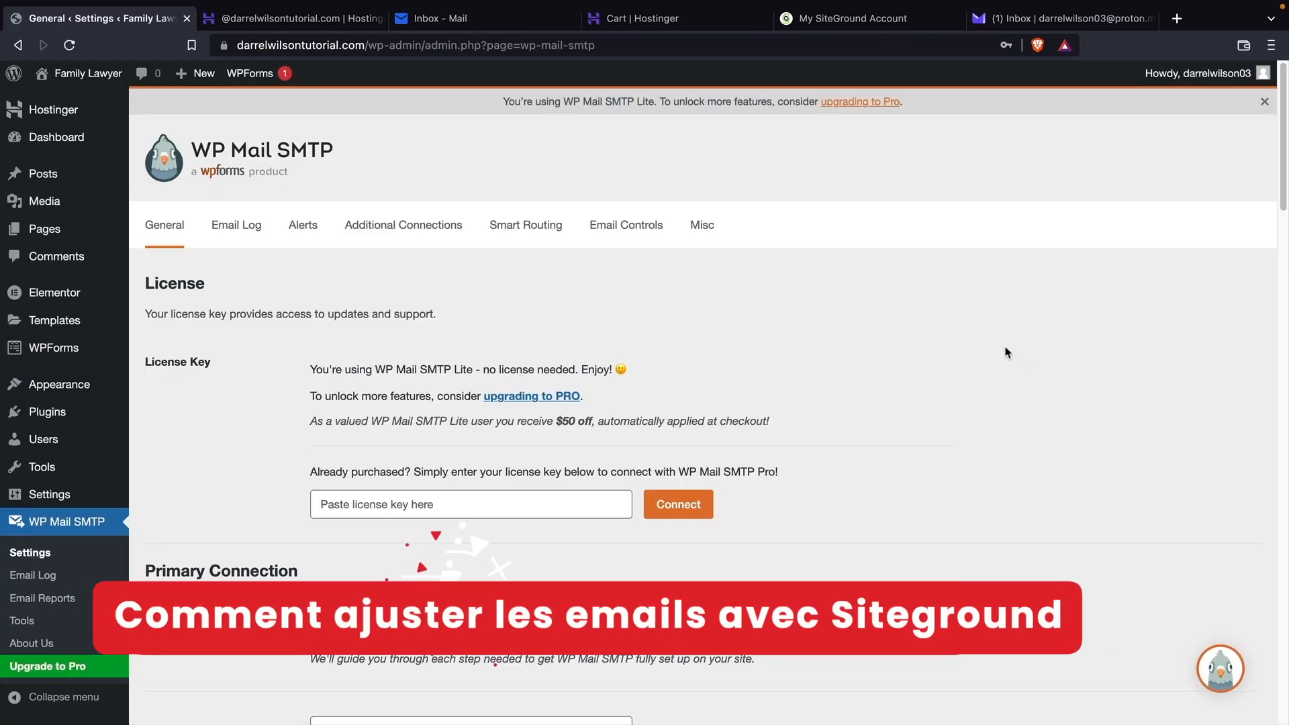
Review the WP Mail SMTP sender settings, then bring up SiteGround's My Websites list.
scroll(954, 357, down, 1)
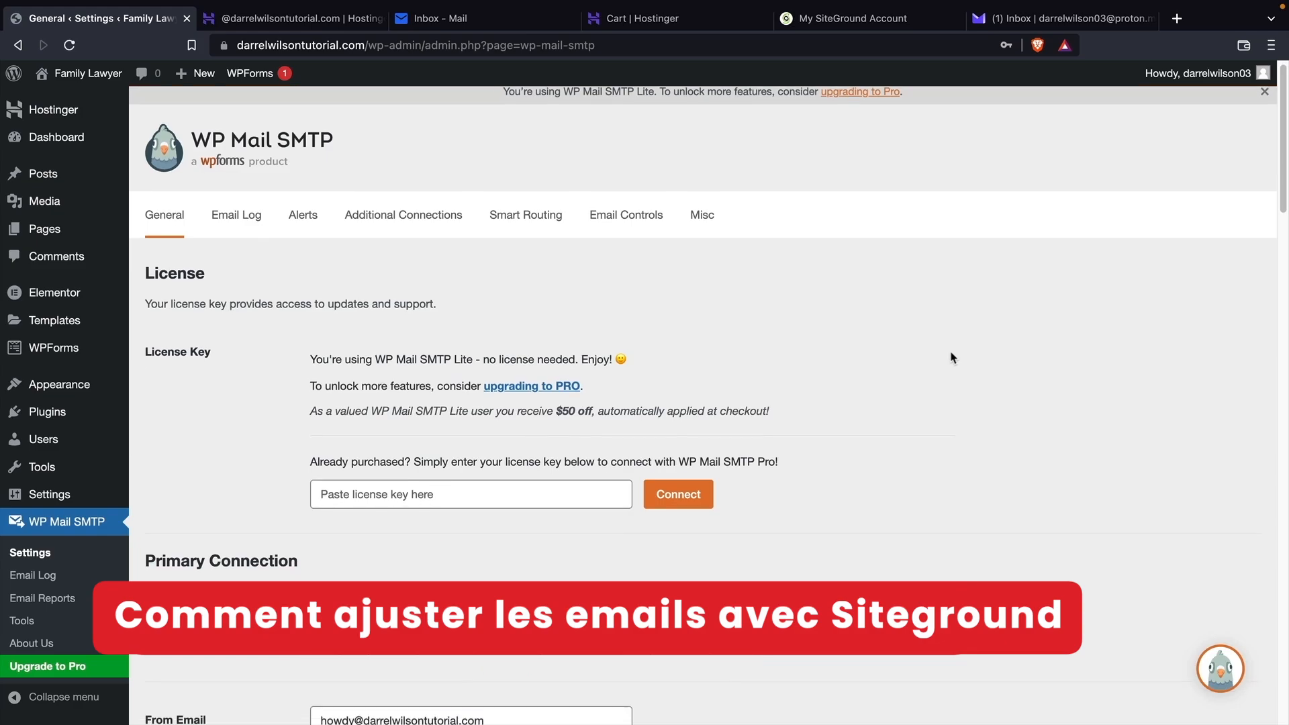
scroll(954, 358, down, 10)
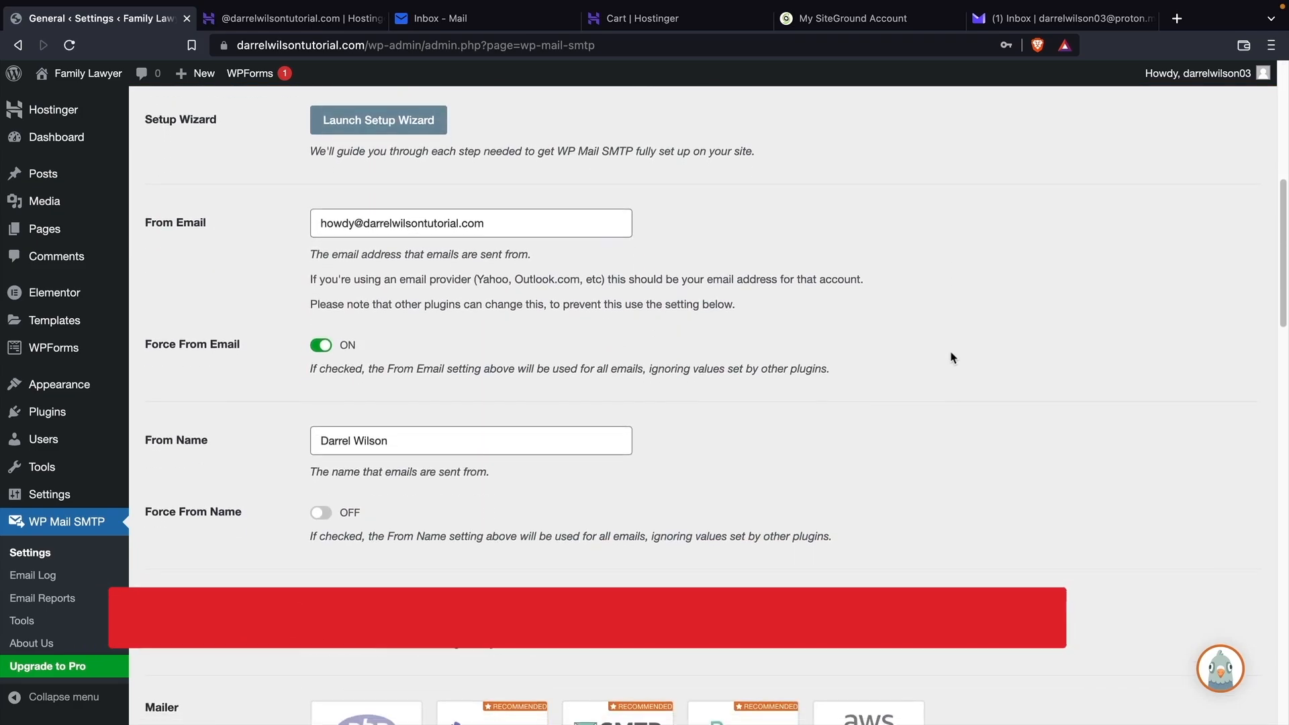
click(848, 24)
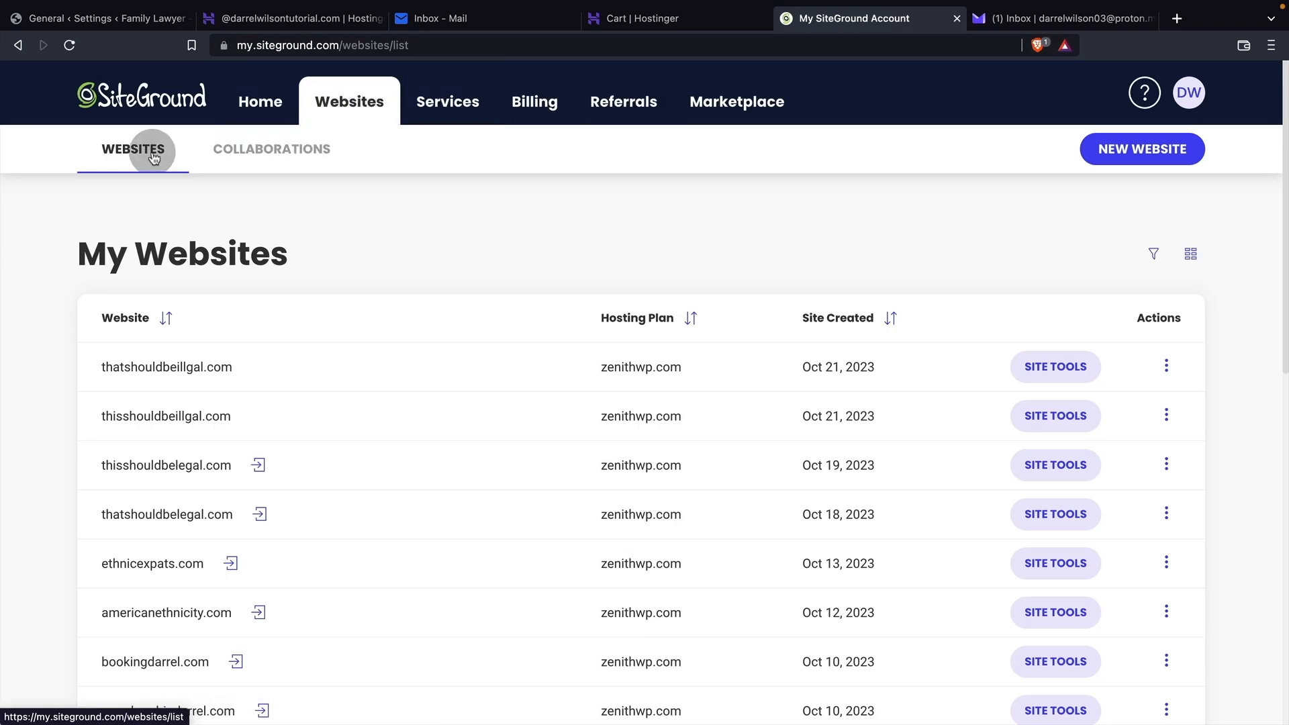
Open Site Tools for tutorialdomain.com and go to its Email Accounts manager.
scroll(417, 308, down, 10)
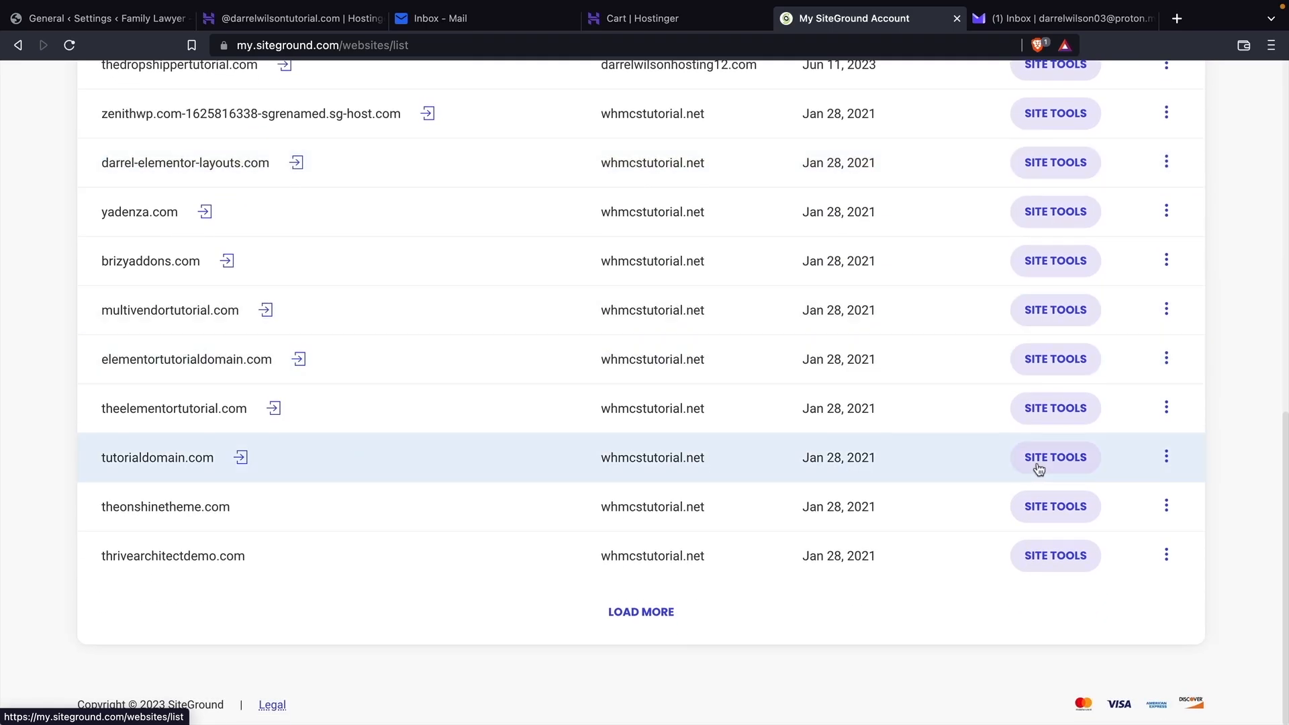
click(1071, 463)
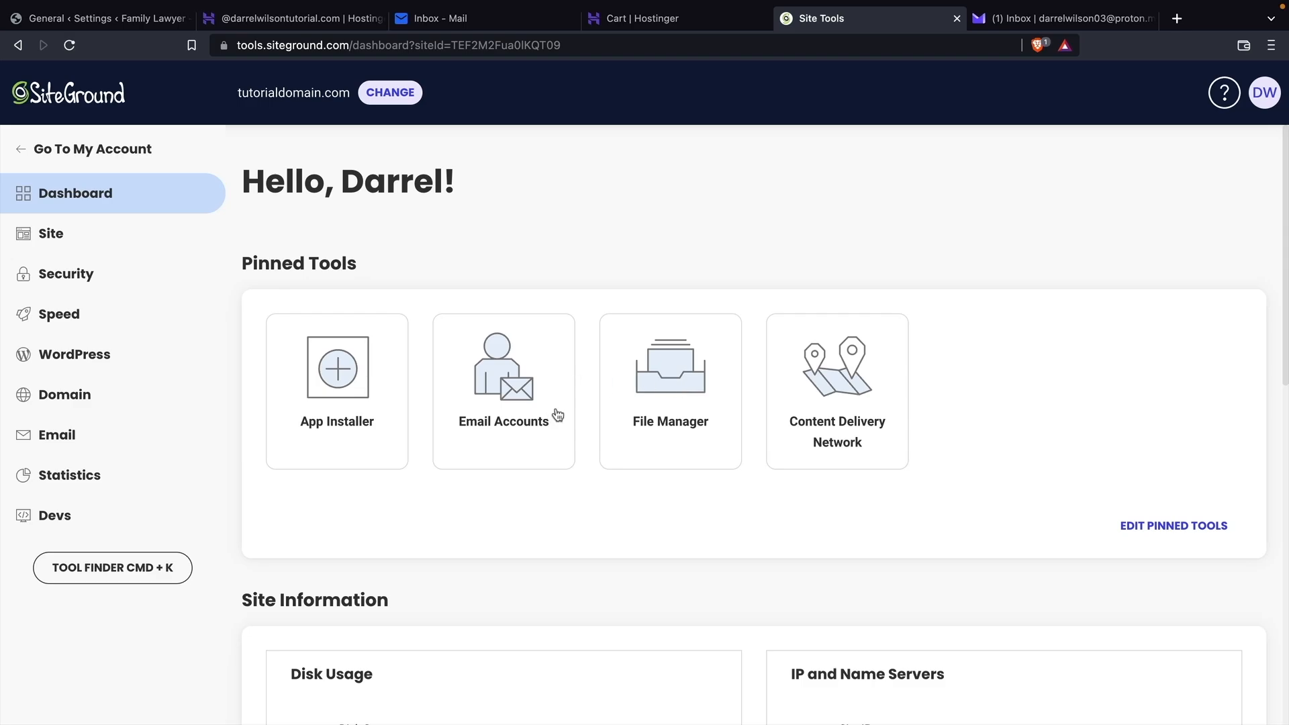
click(502, 403)
scroll(499, 397, down, 3)
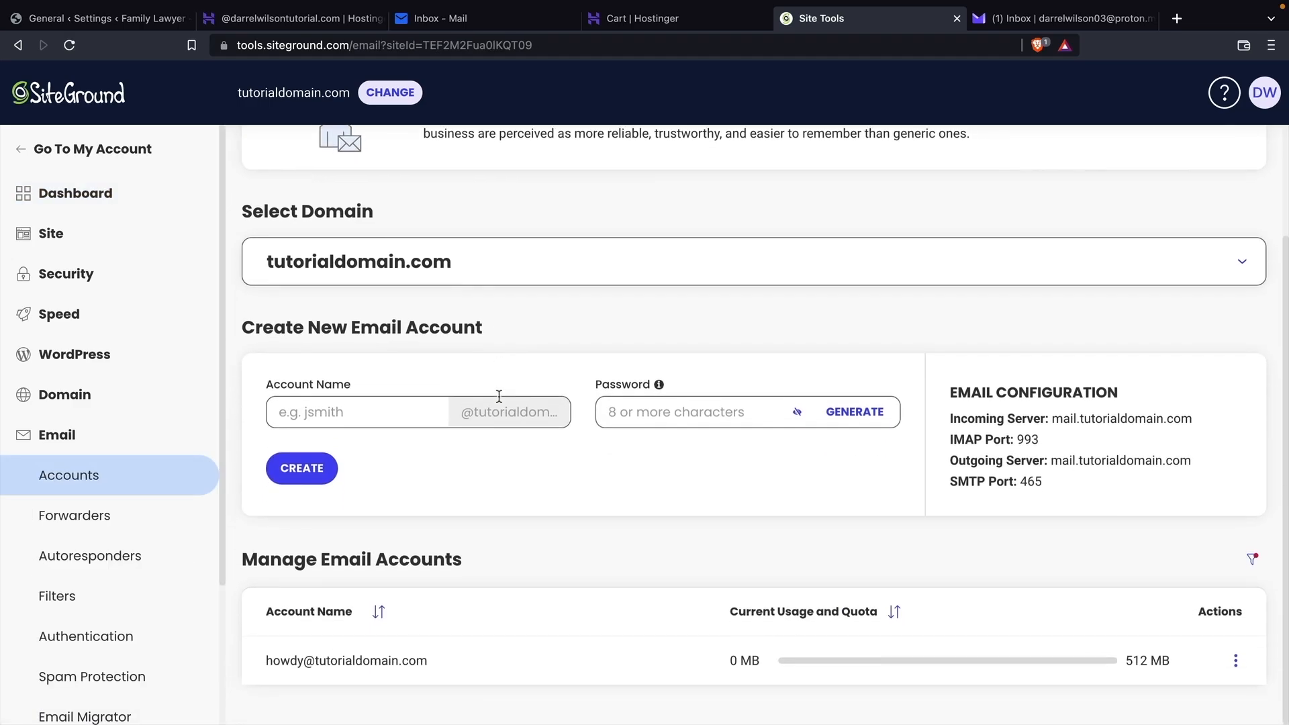
Create the hello email account with a password, save the password, and open its actions menu.
click(415, 418)
text(hello)
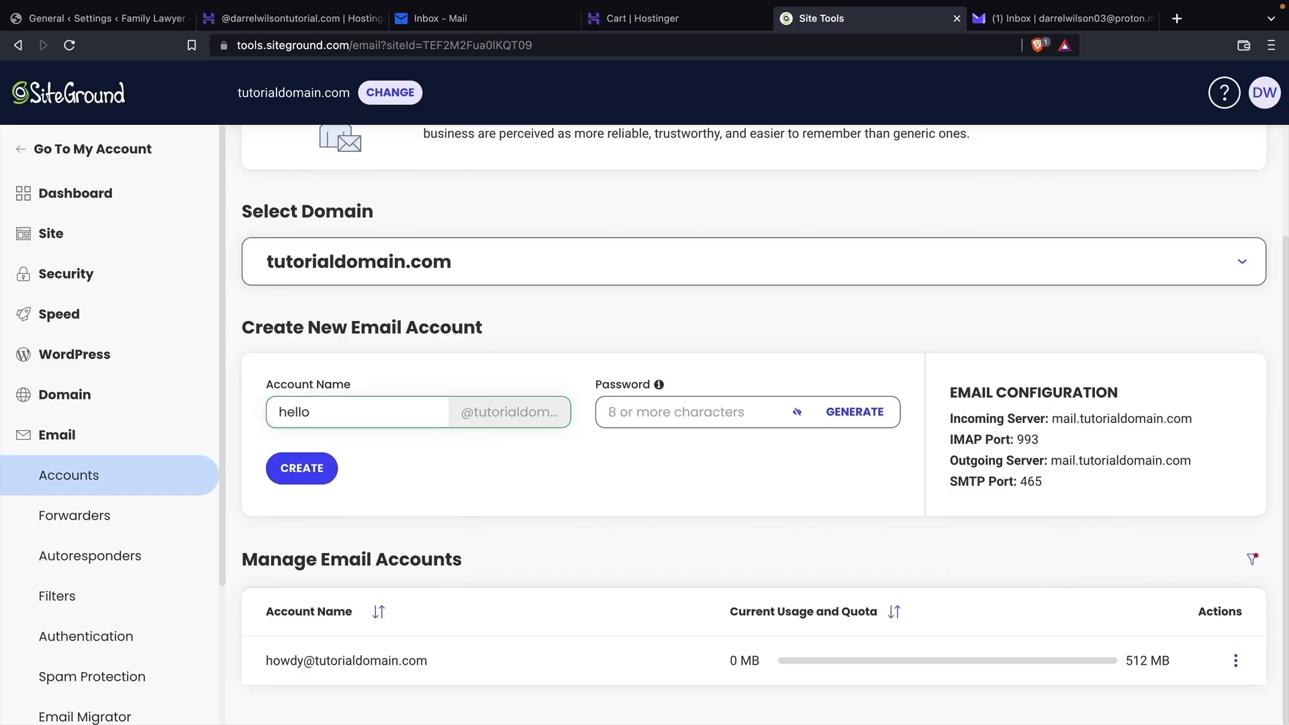
key(Tab)
text(*********)
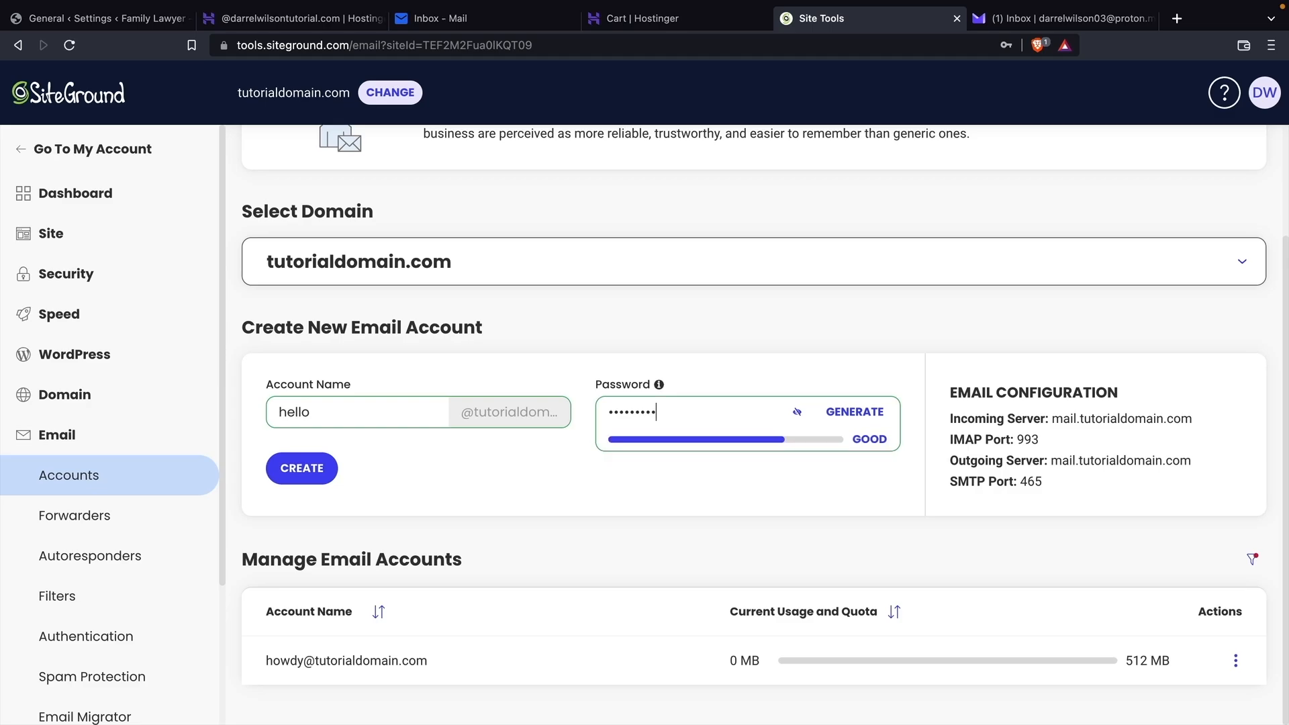
click(305, 473)
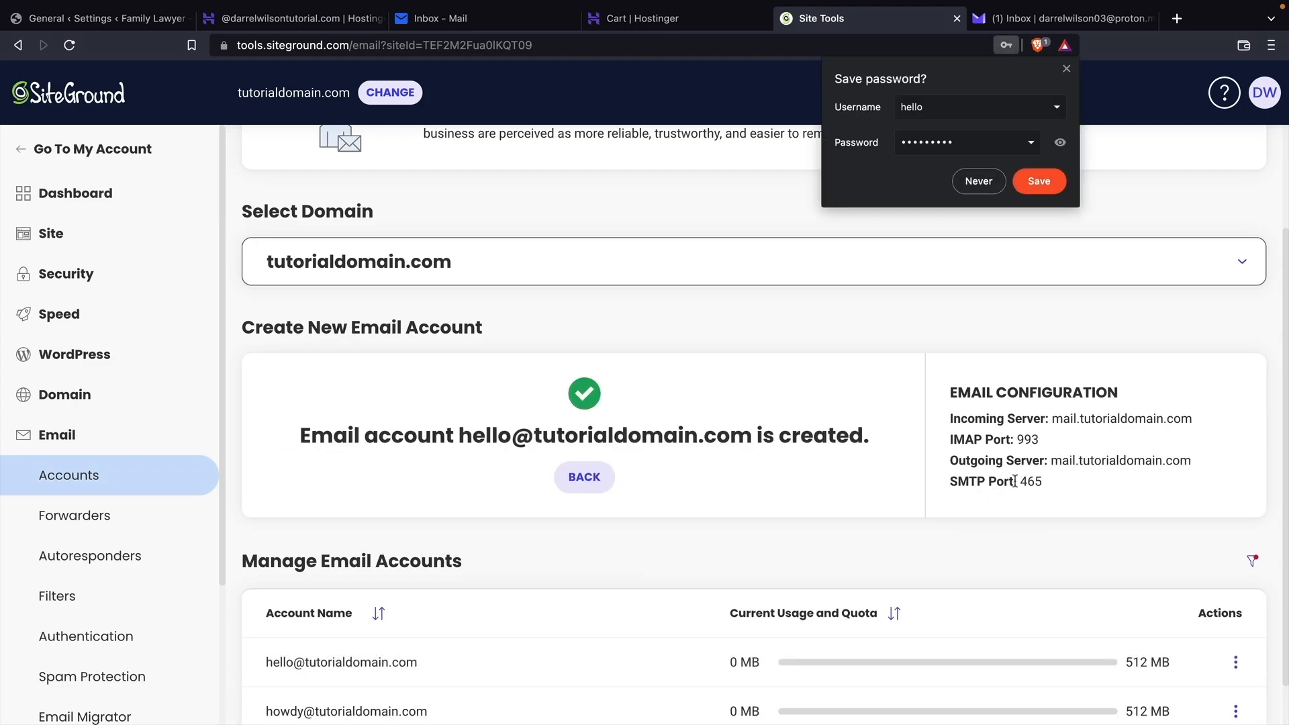
click(1040, 183)
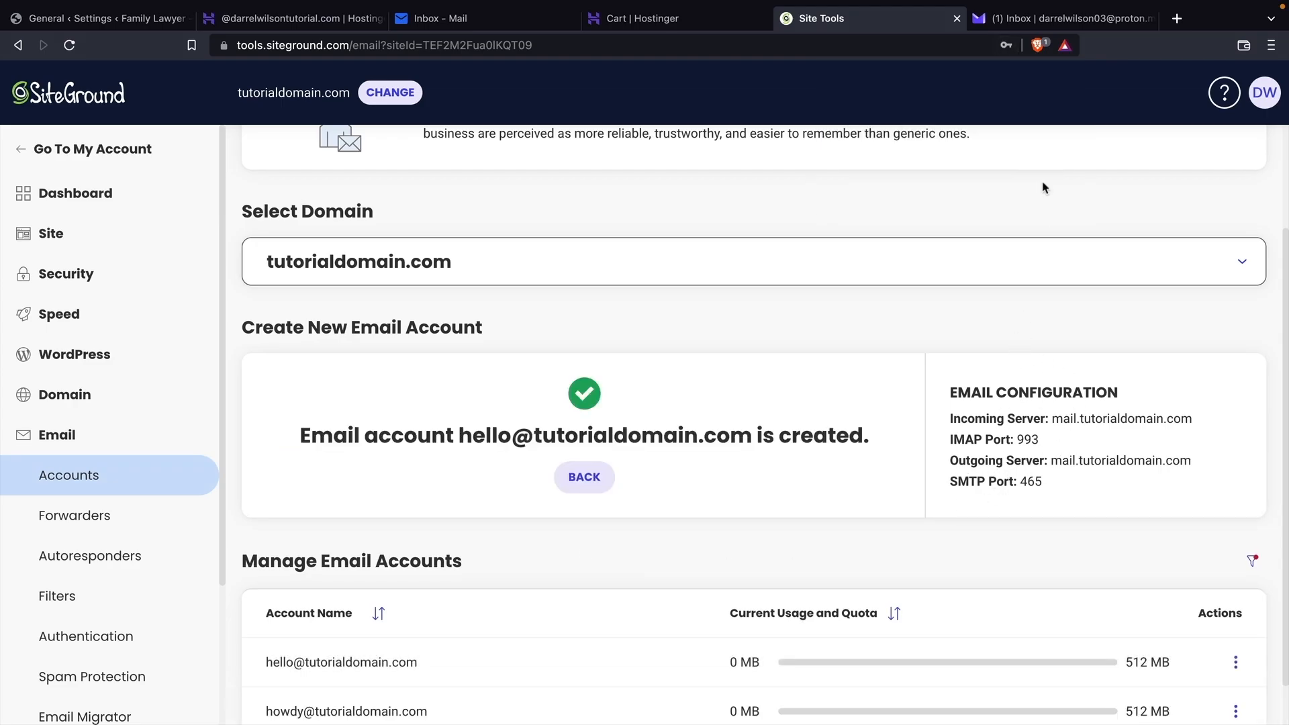
scroll(591, 503, down, 1)
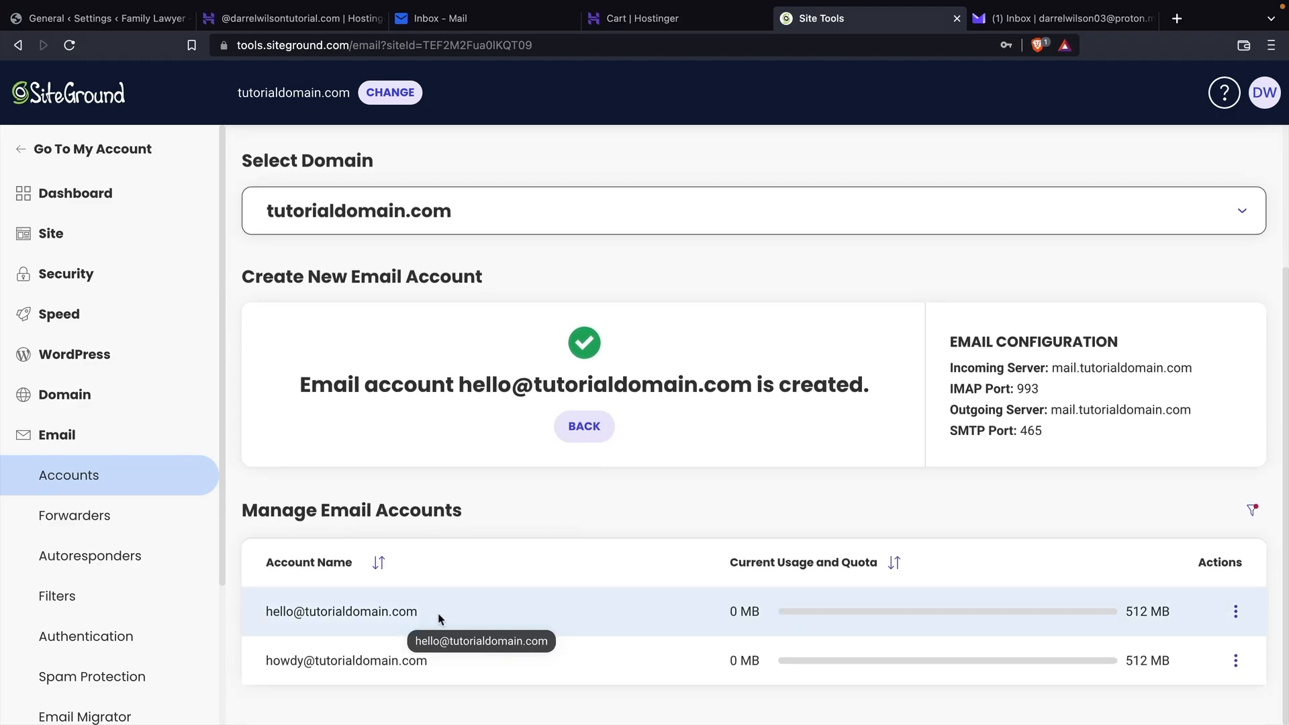
click(1236, 611)
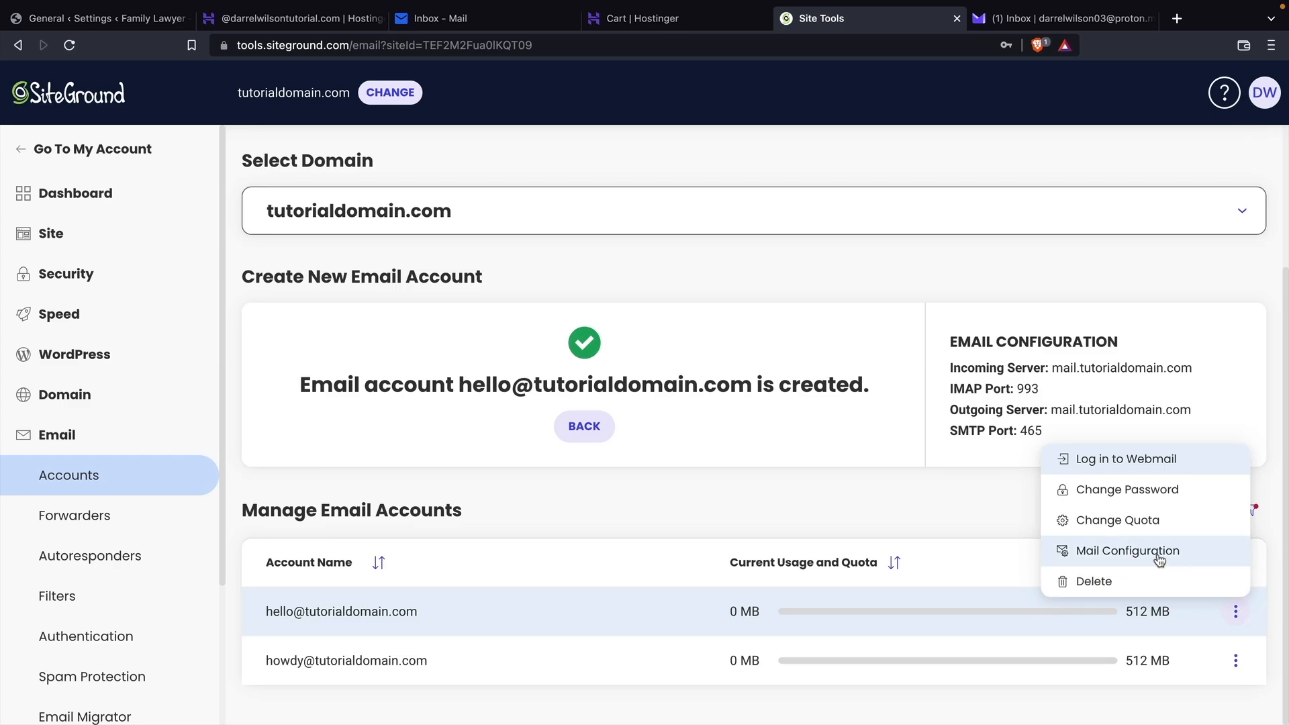
Show the Manual Settings in the hello mailbox's Mail Configuration.
click(1127, 551)
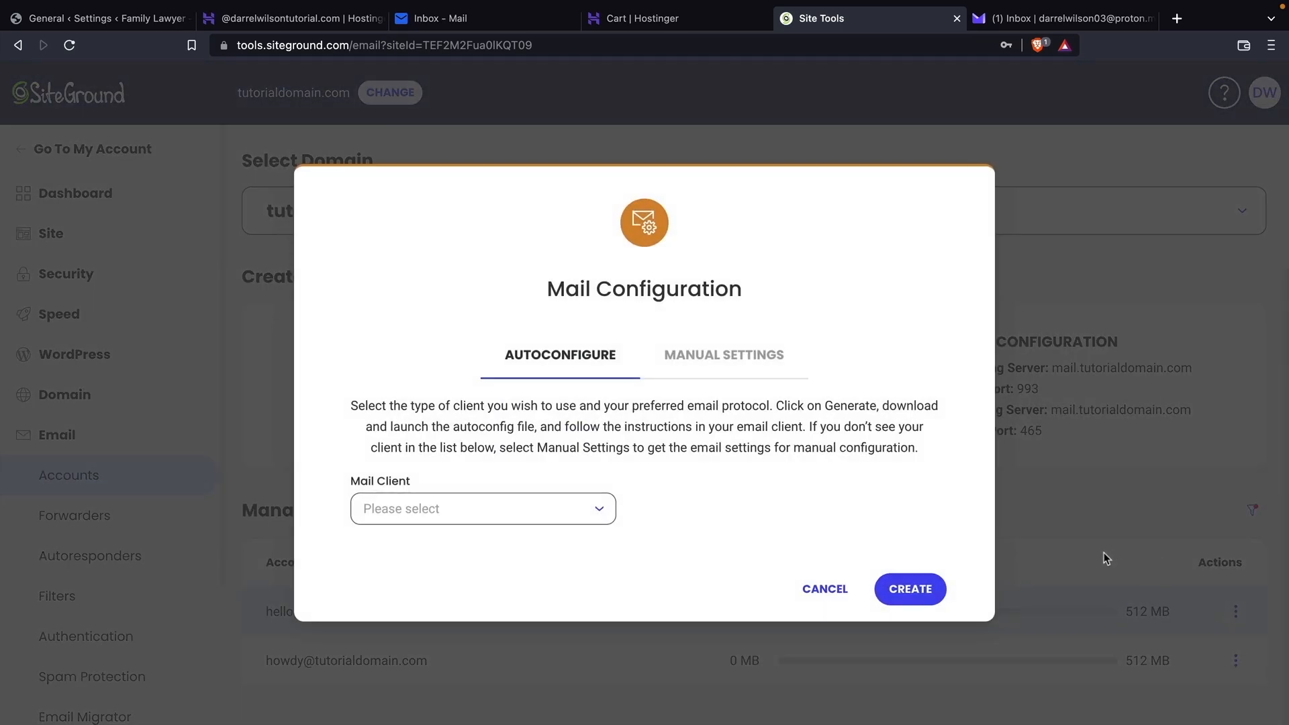
click(747, 359)
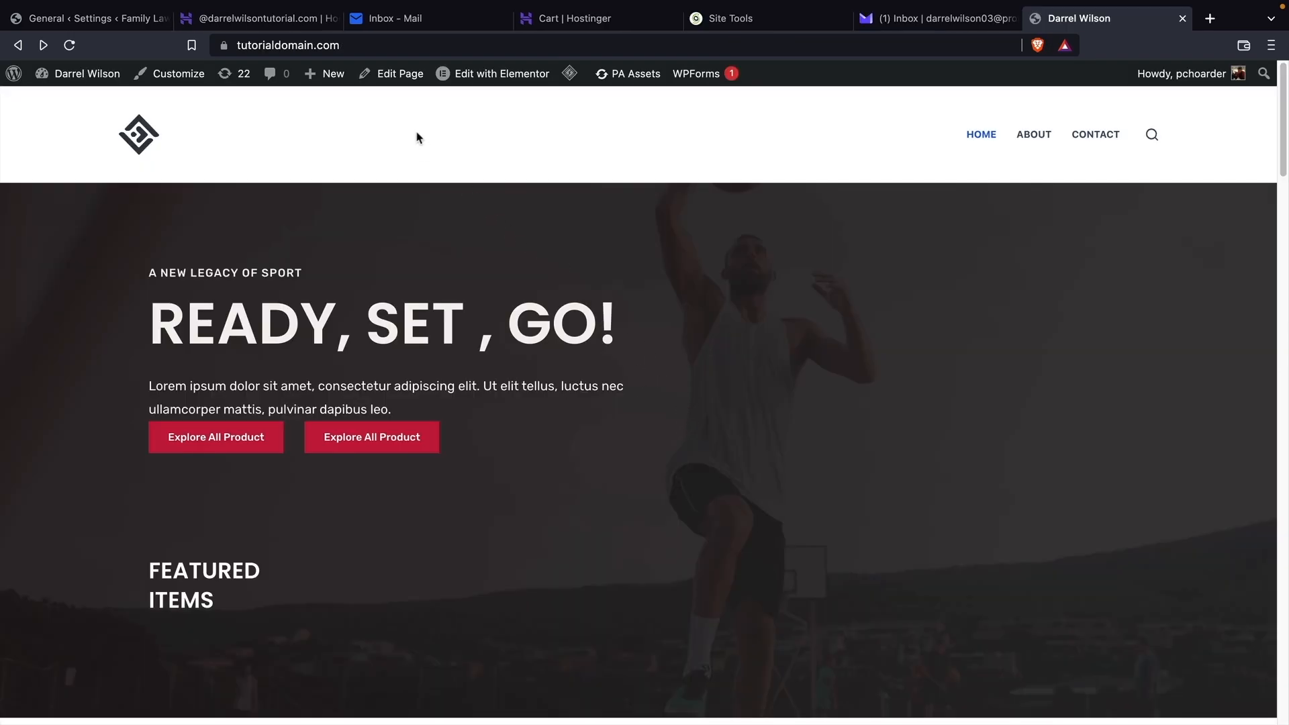
Go to tutorialdomain.com's admin dashboard and scroll WP Mail SMTP Settings to Primary Connection.
mouse_move(88, 74)
click(89, 104)
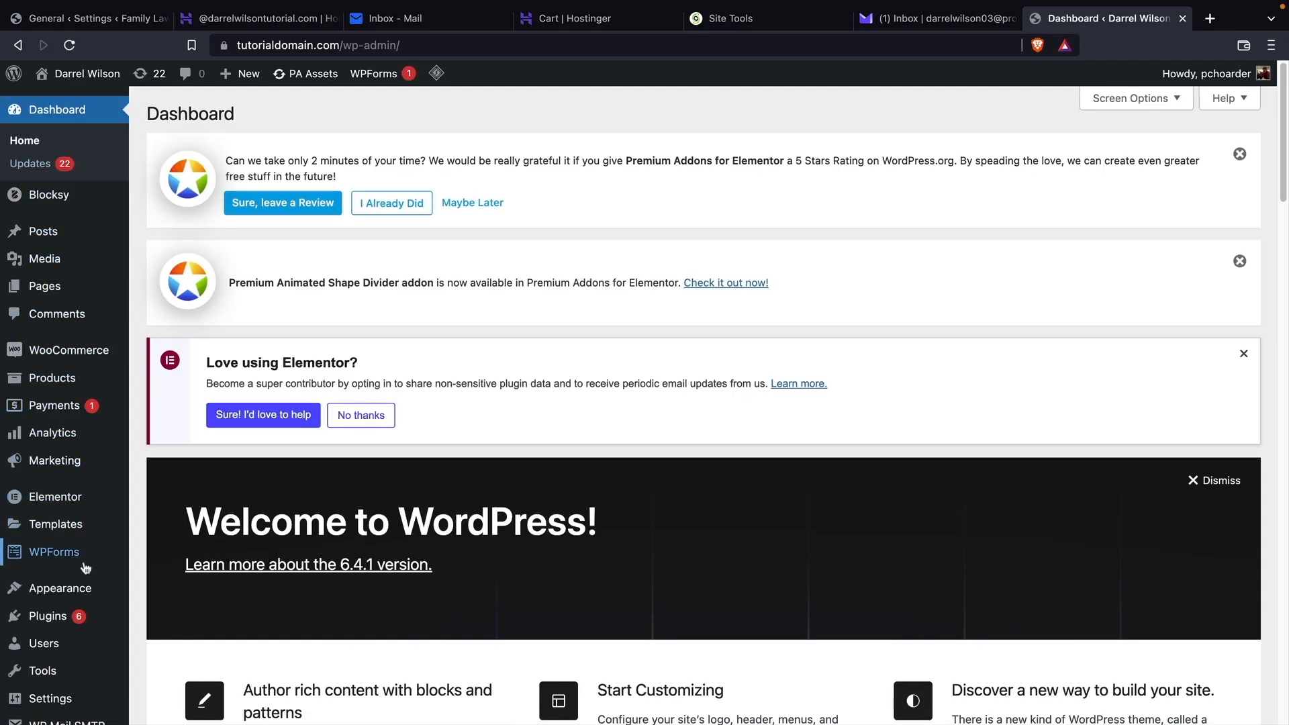
mouse_move(49, 559)
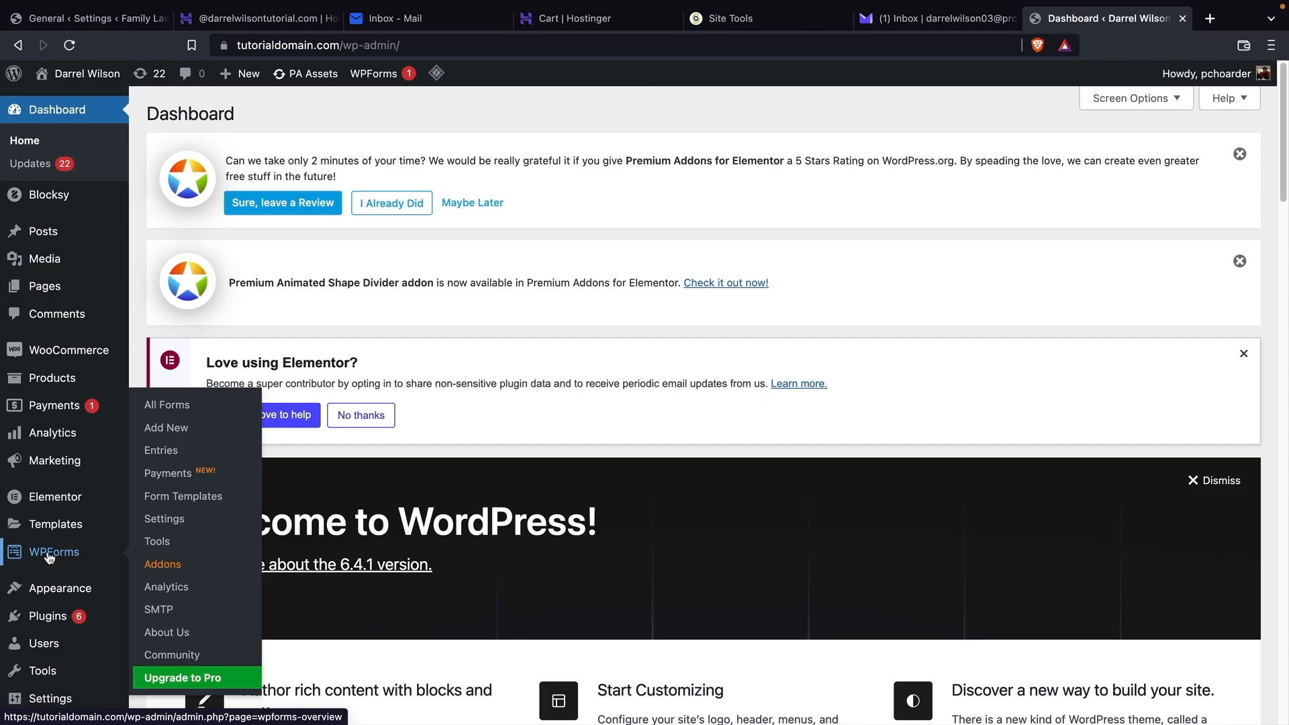
scroll(48, 559, down, 3)
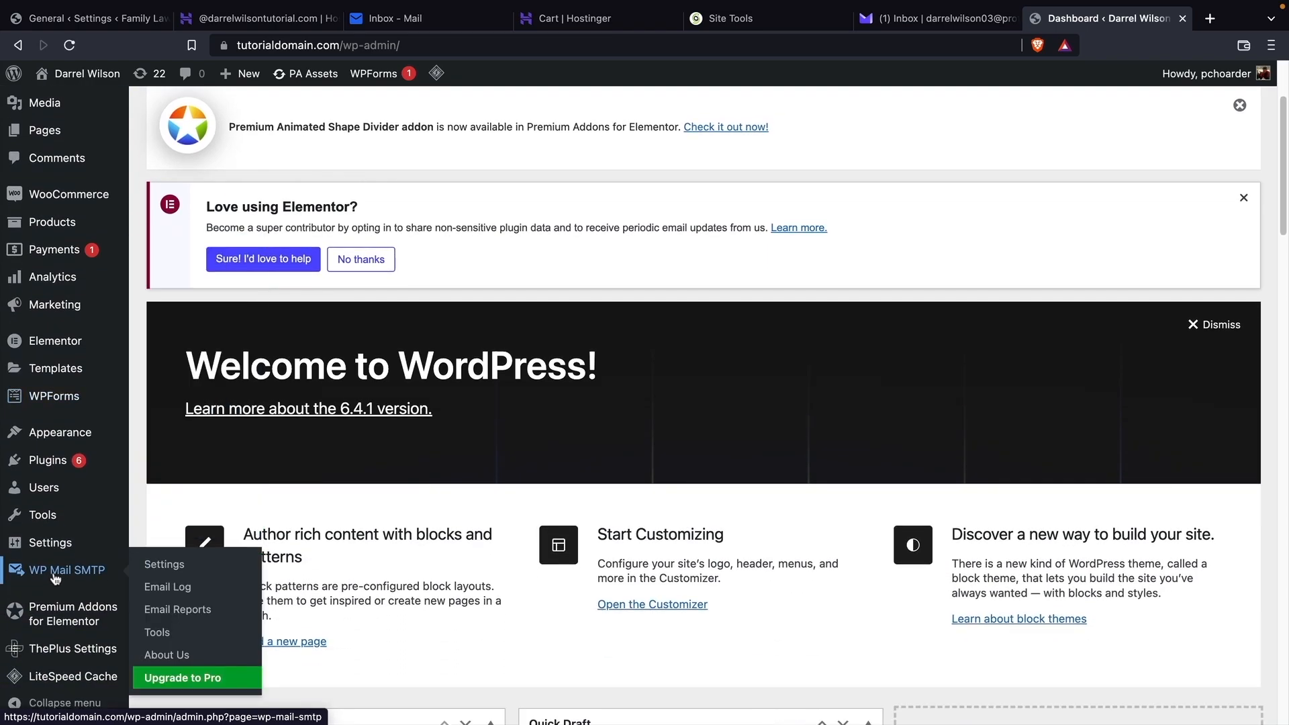
click(159, 567)
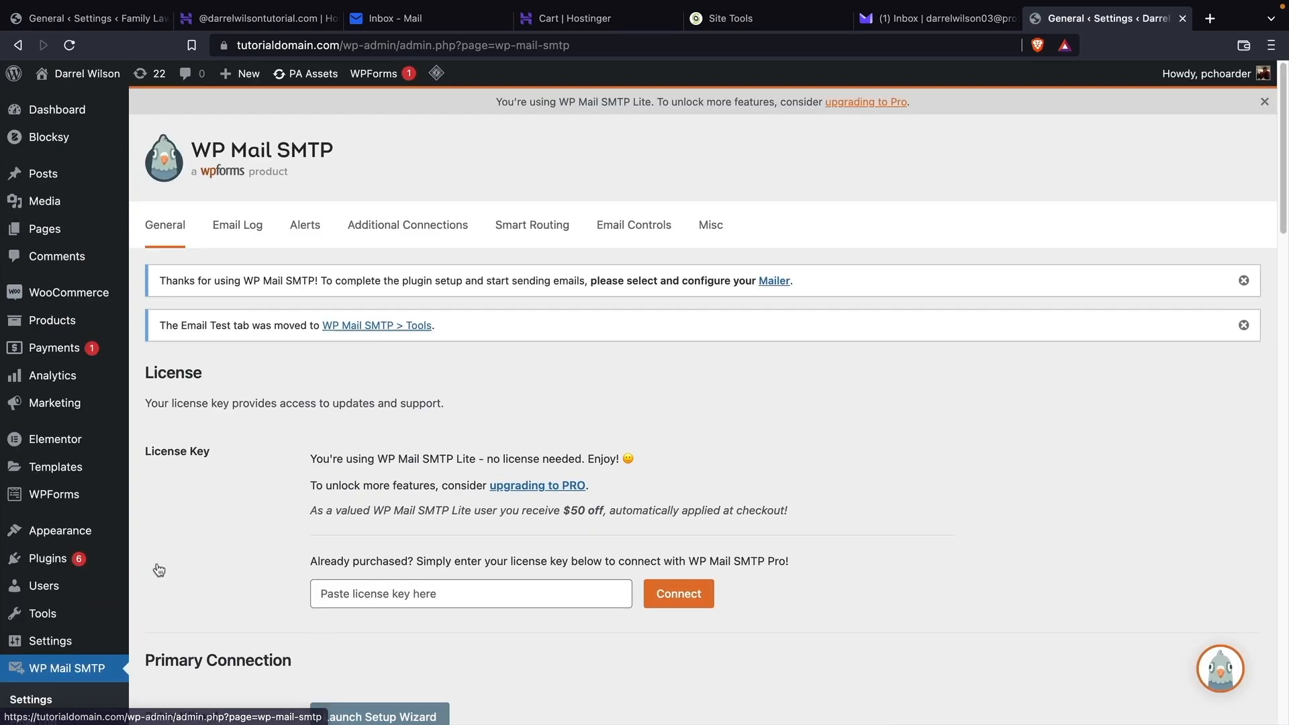
scroll(767, 463, down, 7)
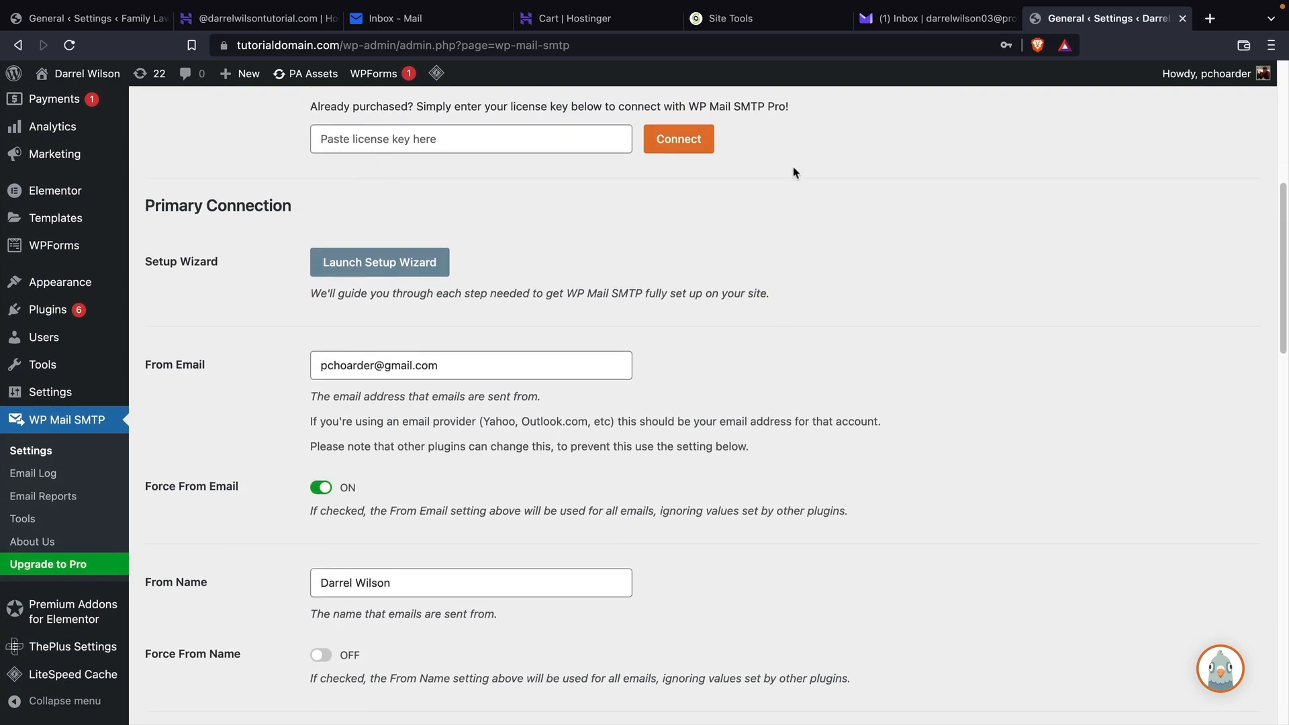
Change From Email to the hello mailbox address and select Other SMTP as the mailer.
drag(512, 369, 253, 374)
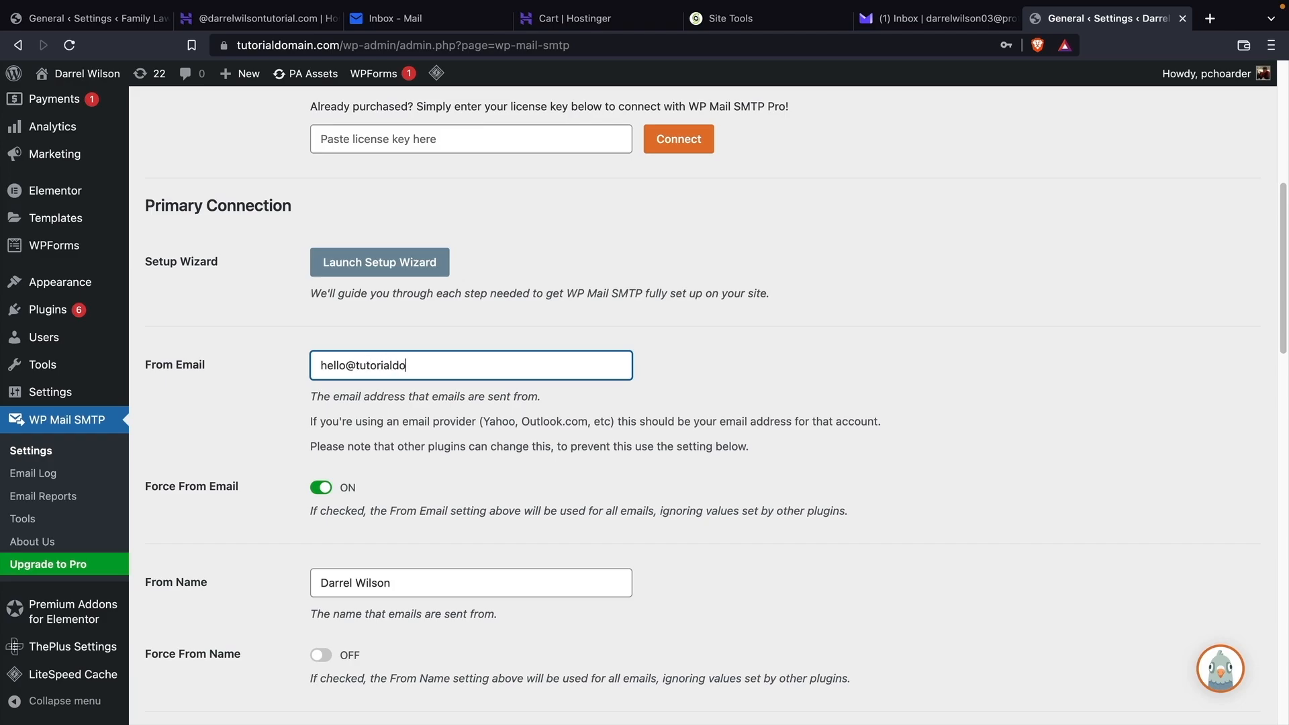
scroll(296, 376, down, 4)
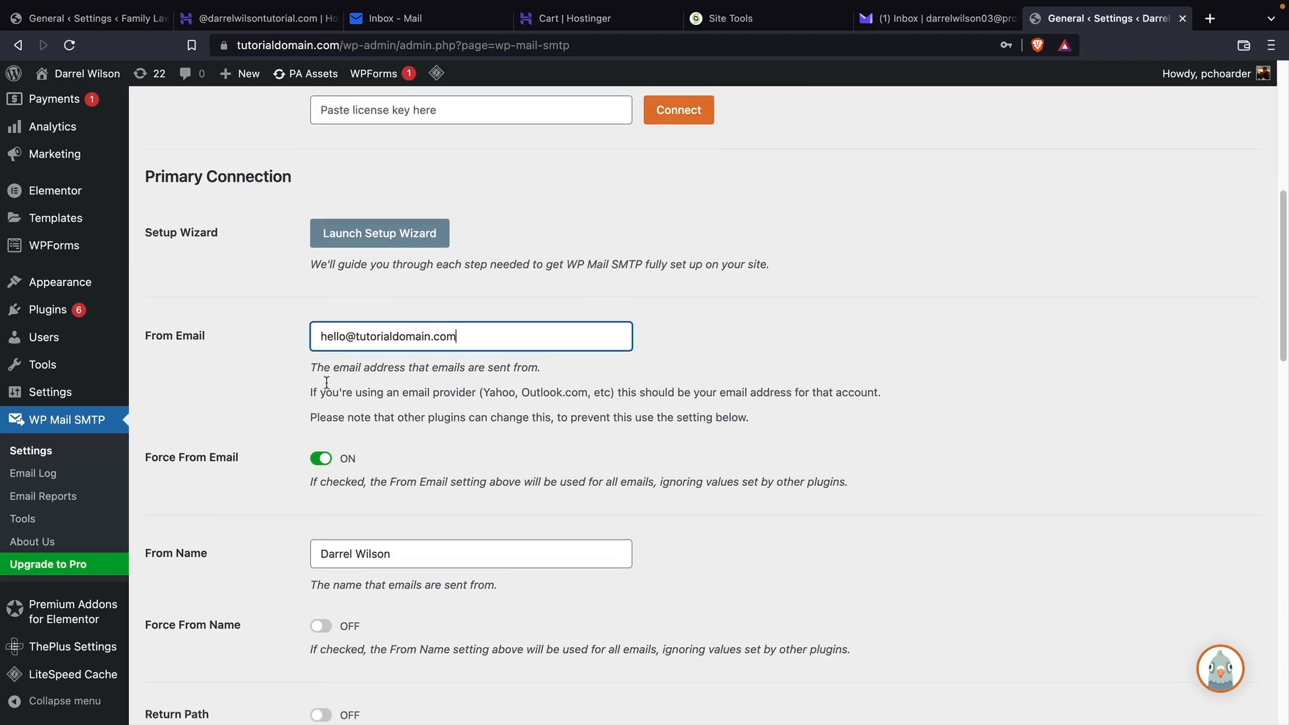
scroll(417, 376, down, 10)
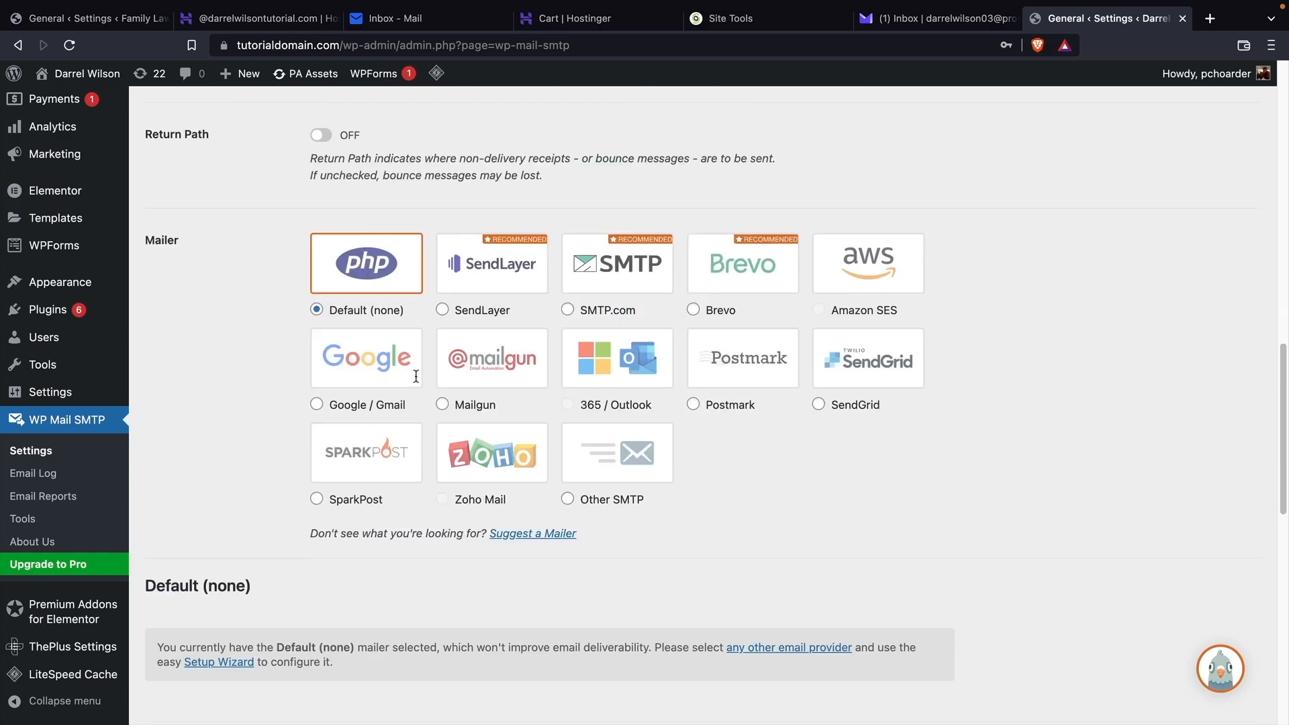
click(567, 254)
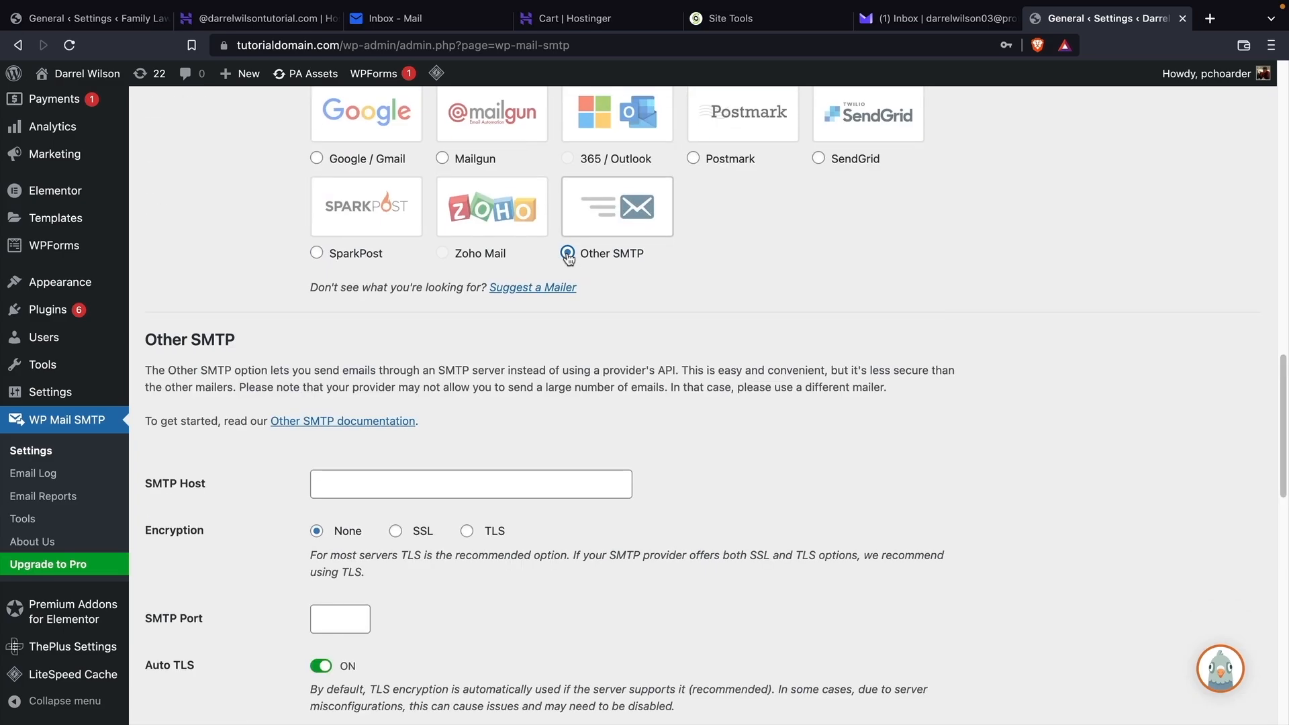
scroll(414, 303, down, 3)
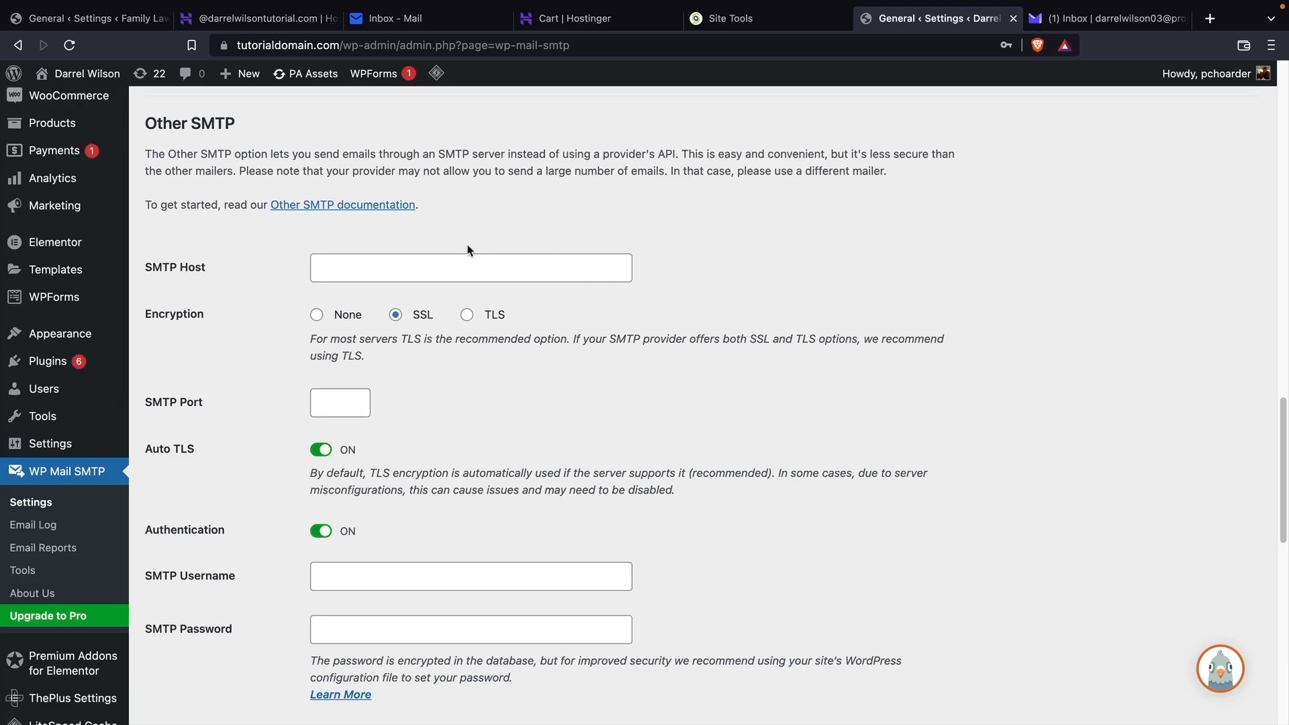
click(732, 19)
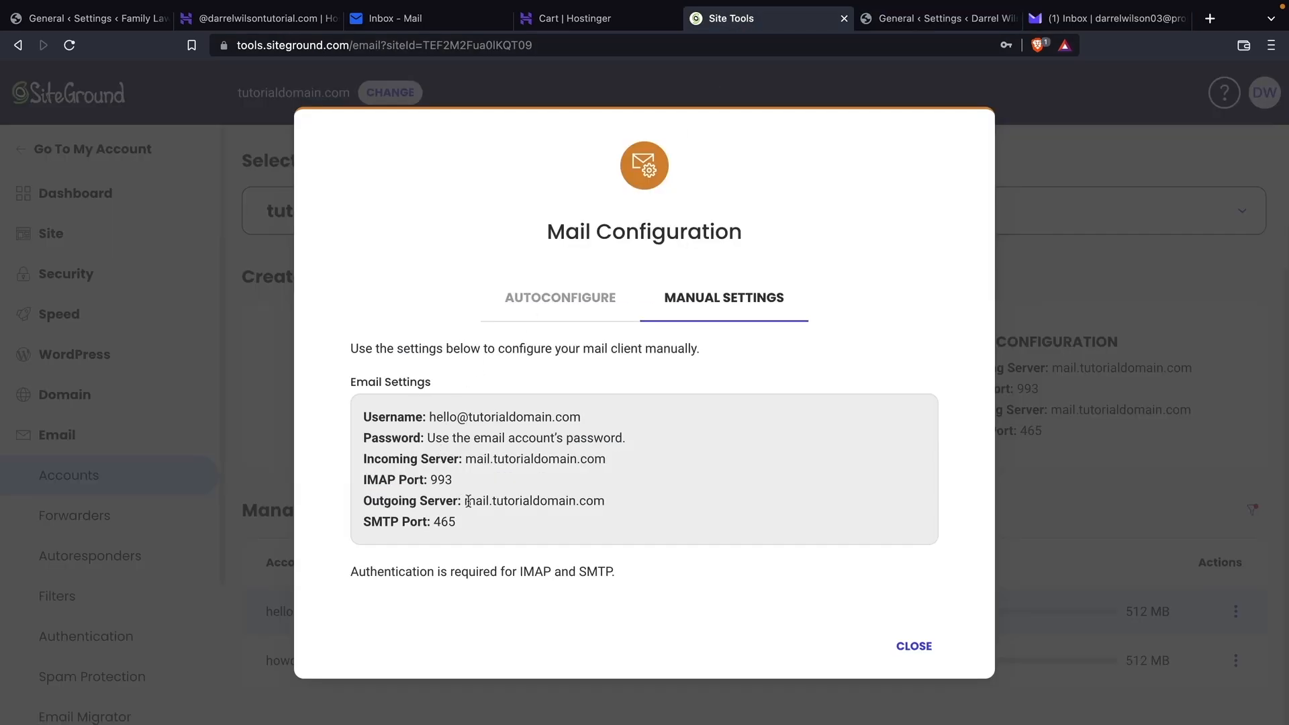
Copy the outgoing server mail.tutorialdomain.com from SiteGround into the SMTP Host field.
drag(468, 501, 592, 503)
right_click(591, 503)
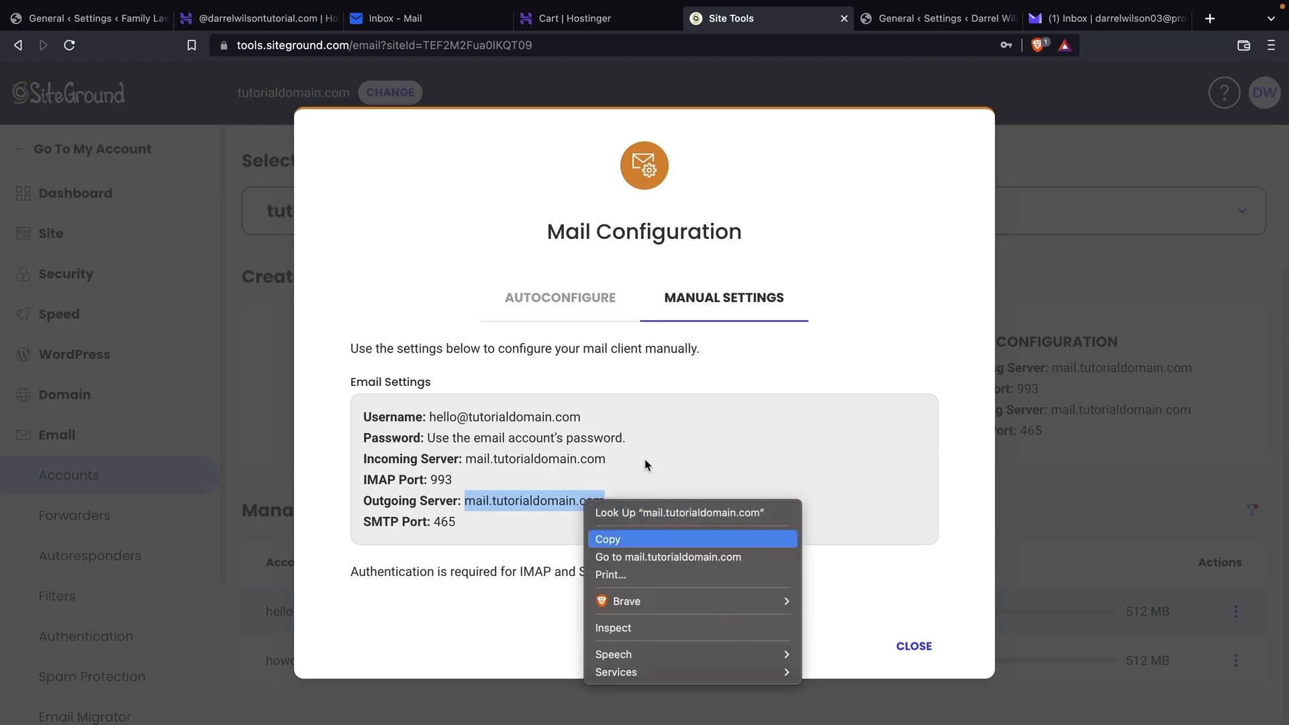
click(607, 539)
click(939, 18)
click(415, 268)
right_click(415, 270)
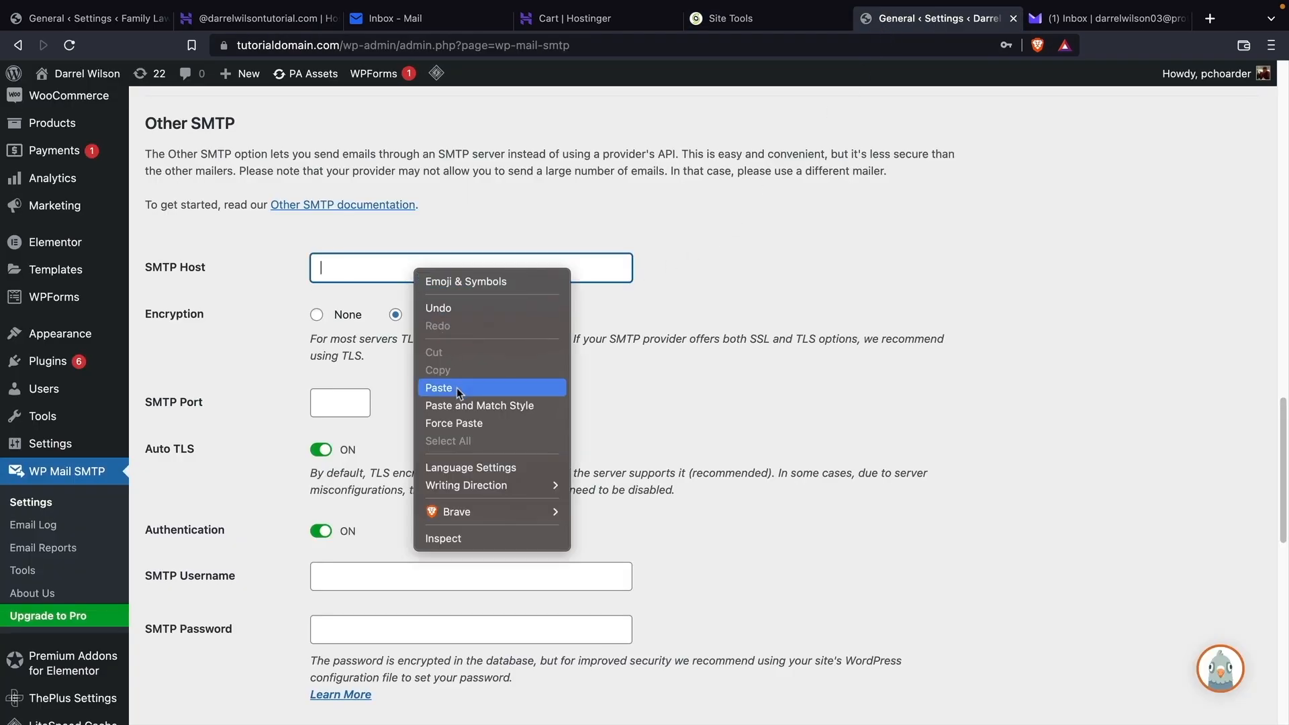
click(456, 388)
click(340, 409)
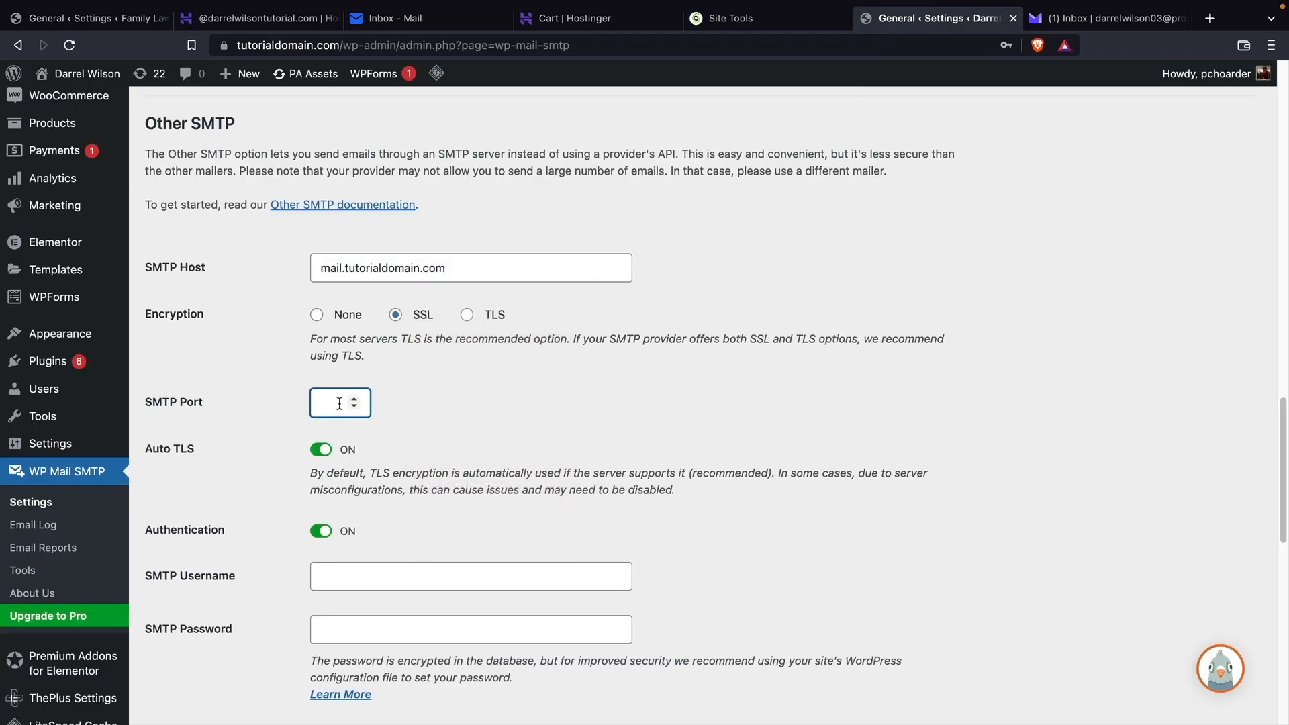
text(465)
click(384, 579)
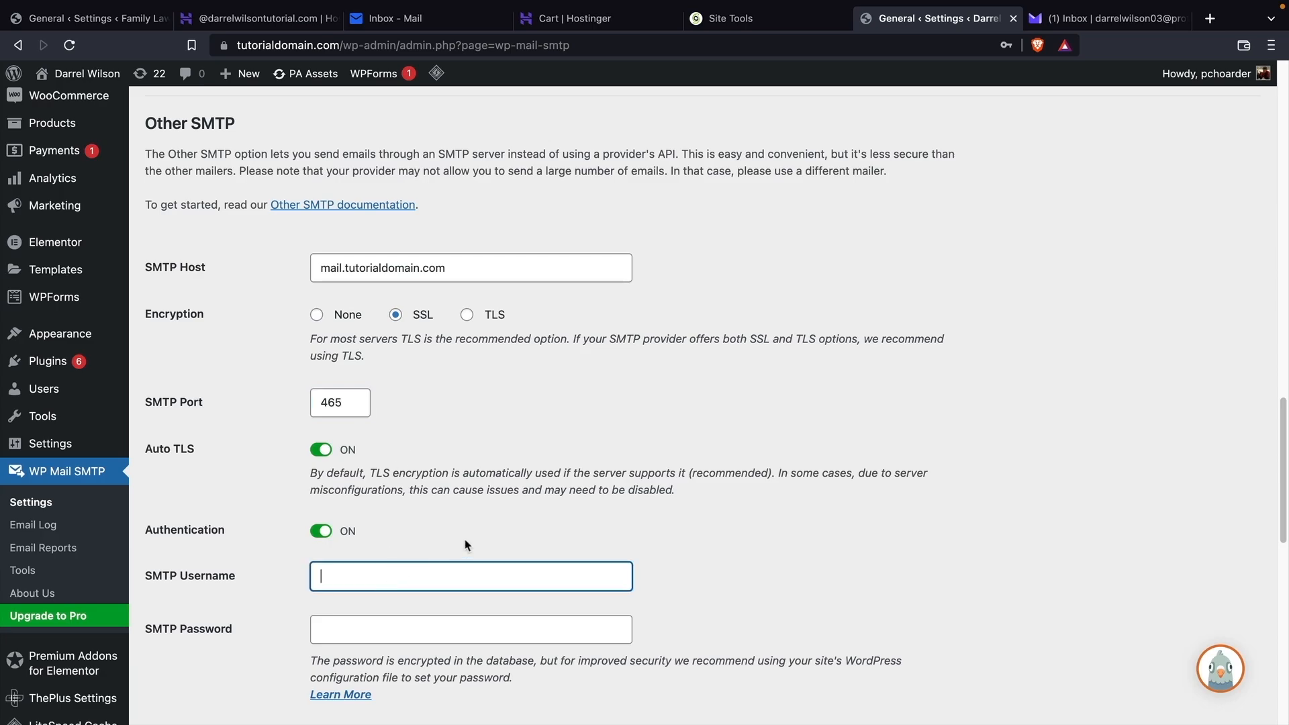
key(Tab)
key(ctrl+v)
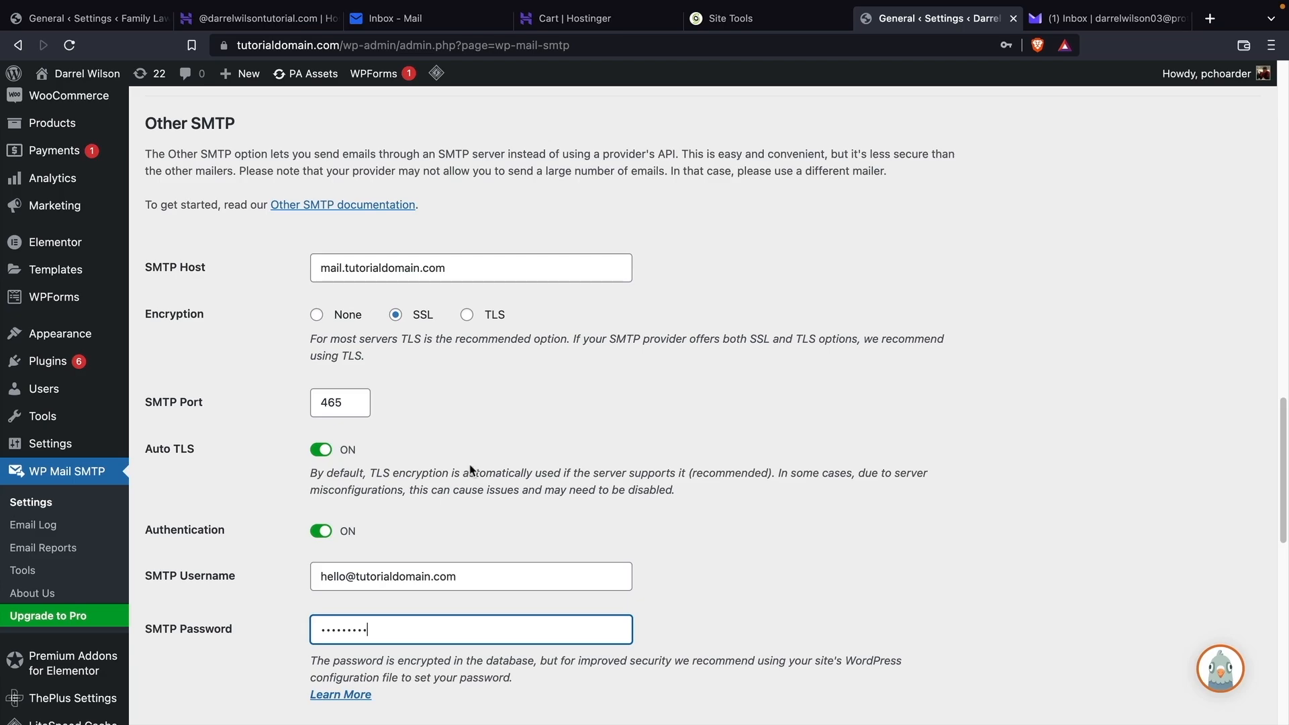
scroll(470, 470, down, 3)
click(198, 707)
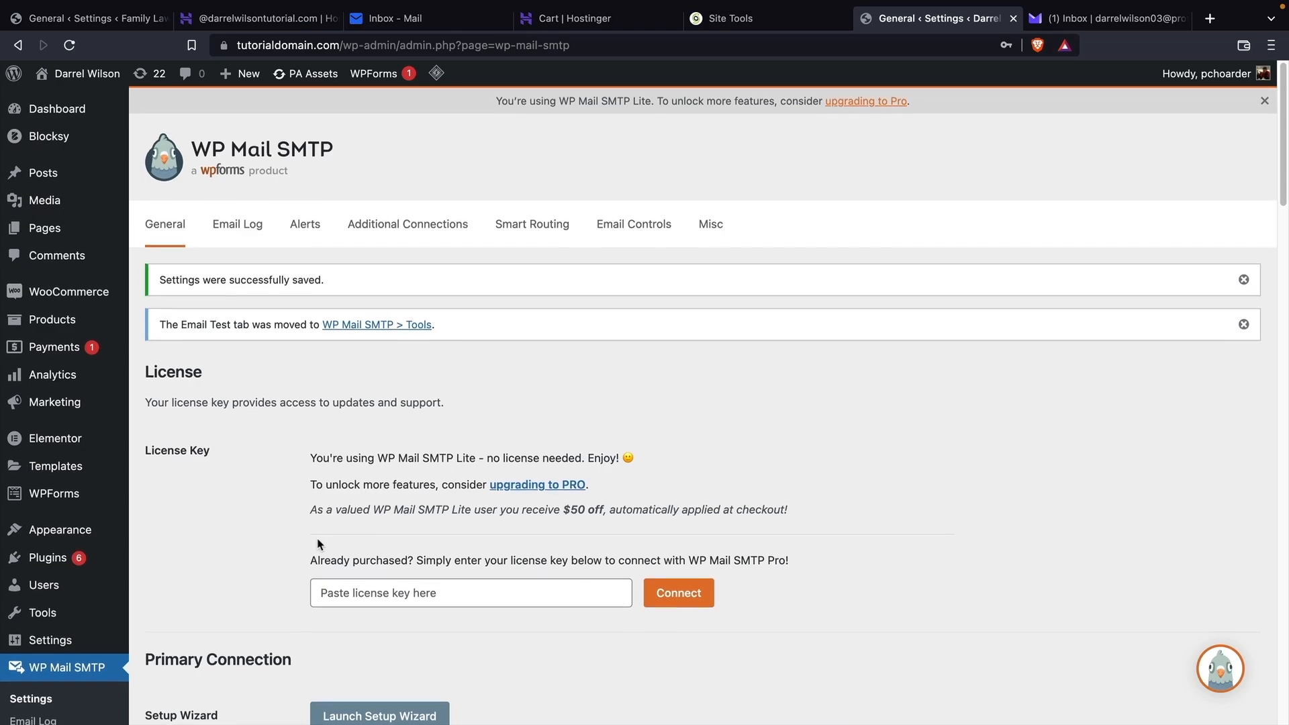
Open WP Mail SMTP Tools, then copy the Proton Mail account address and return to the inbox.
scroll(319, 544, down, 2)
click(33, 661)
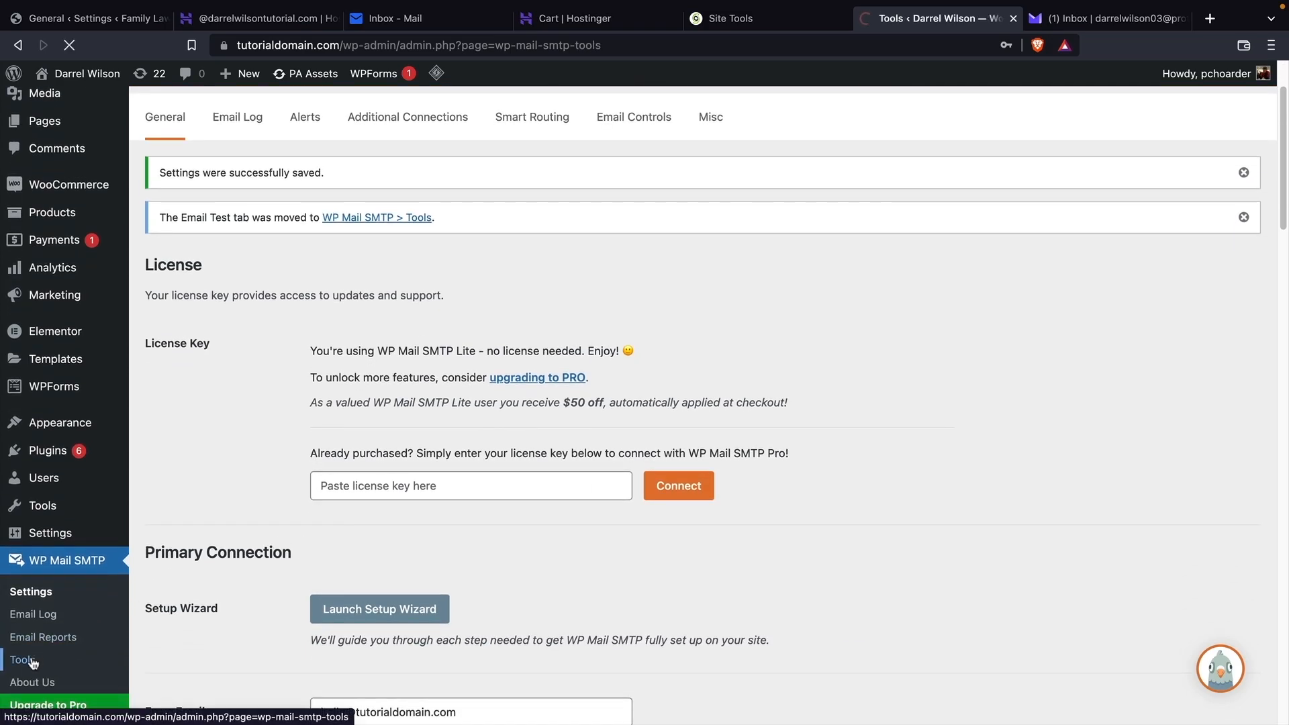
click(1093, 28)
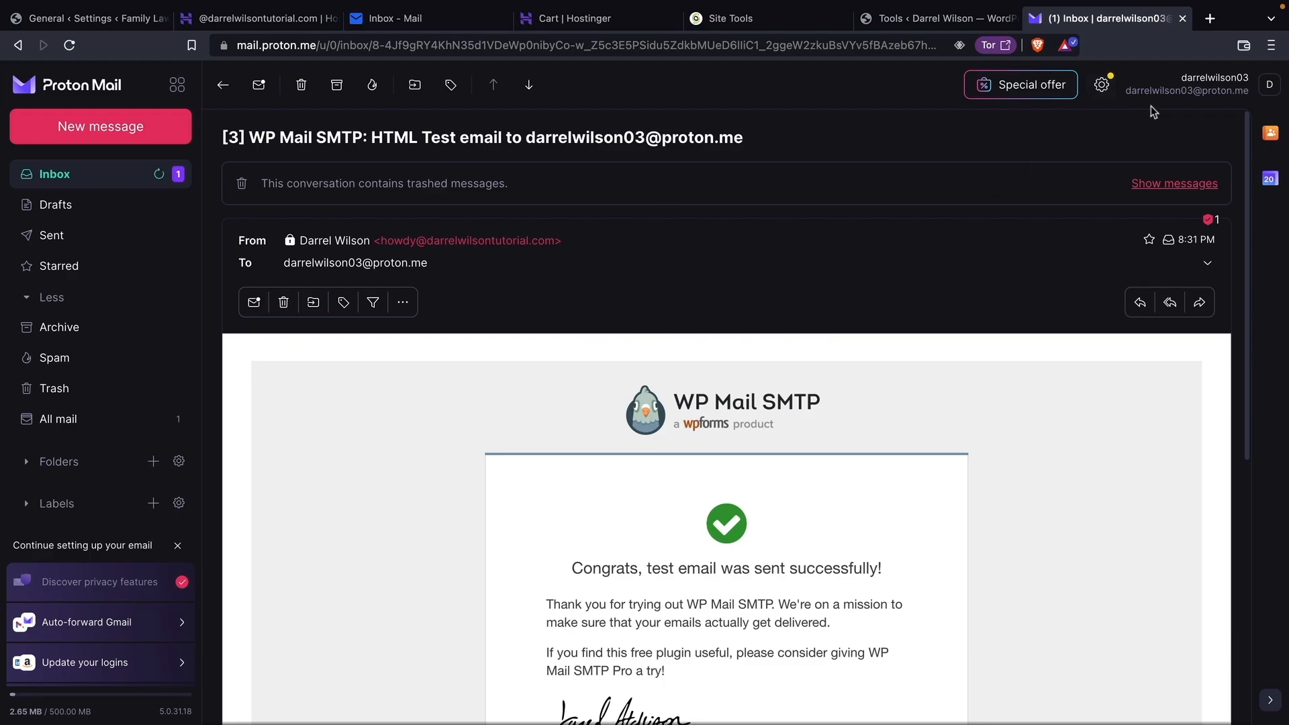
click(1168, 87)
triple_click(1196, 162)
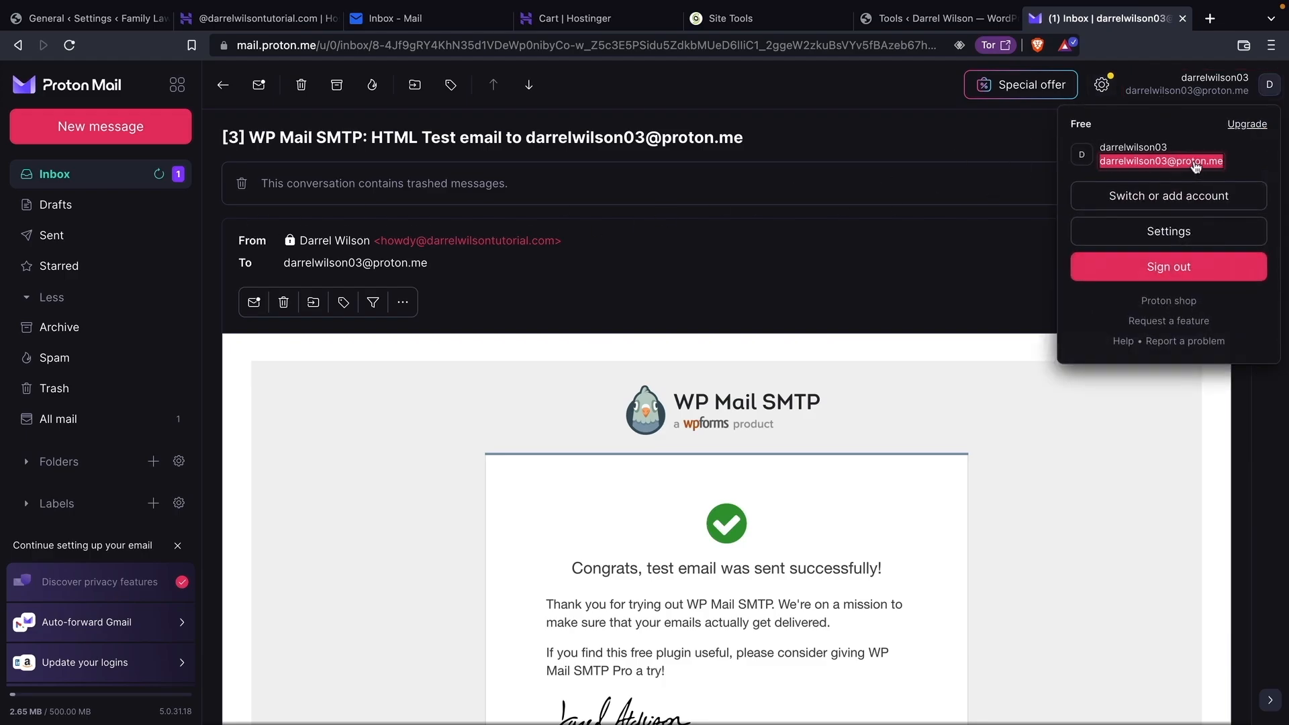
right_click(1196, 164)
click(1142, 195)
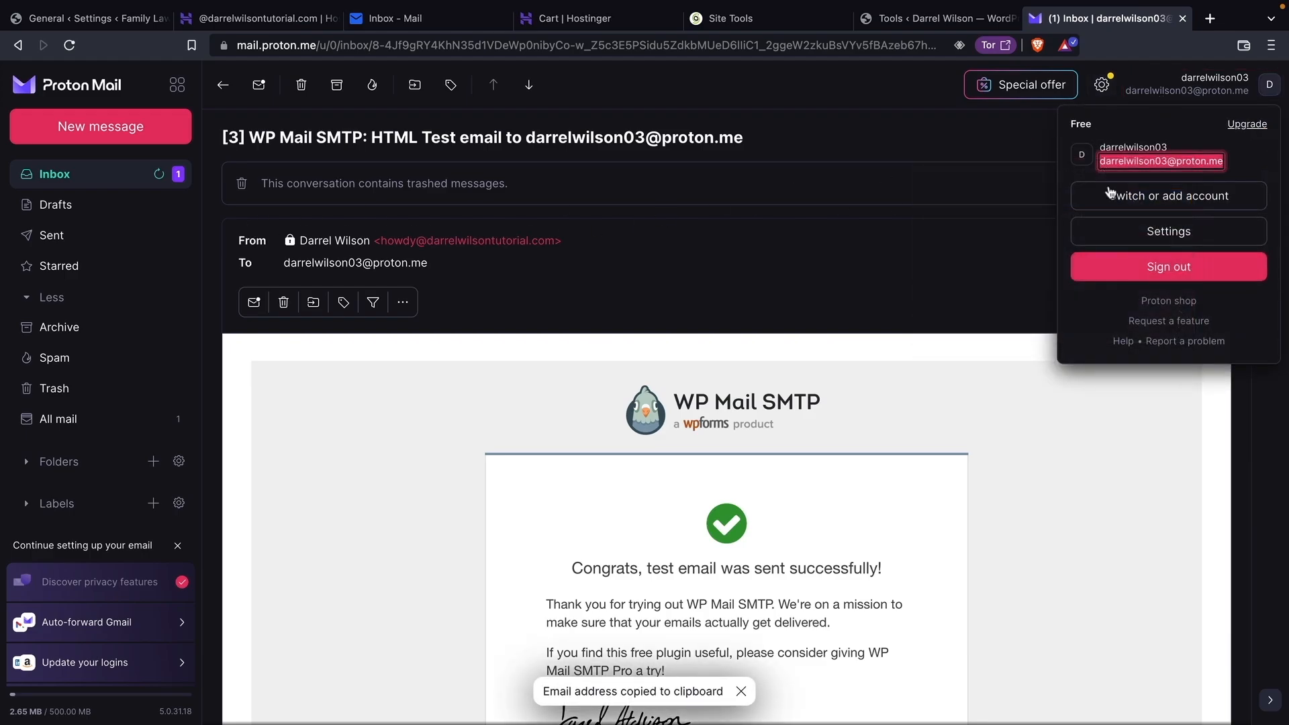
click(55, 174)
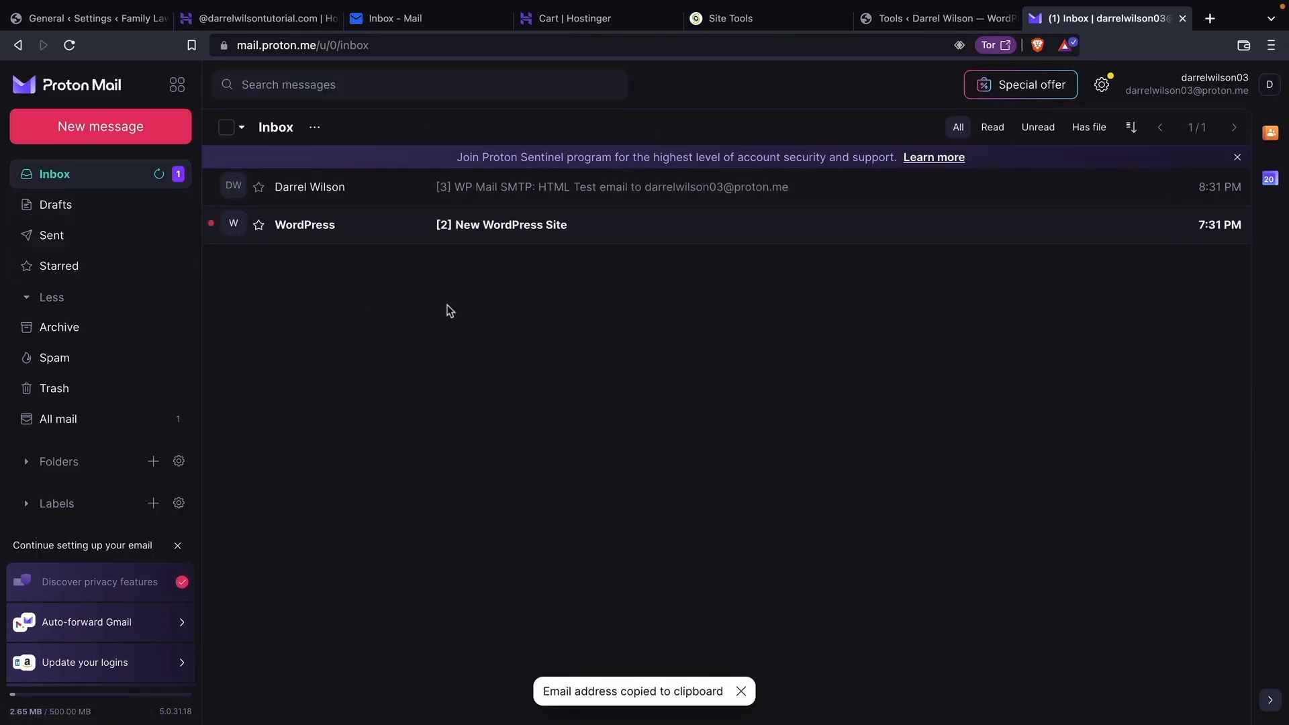
Paste the Proton Mail address into Send To and send the test email.
click(888, 23)
drag(443, 356, 315, 351)
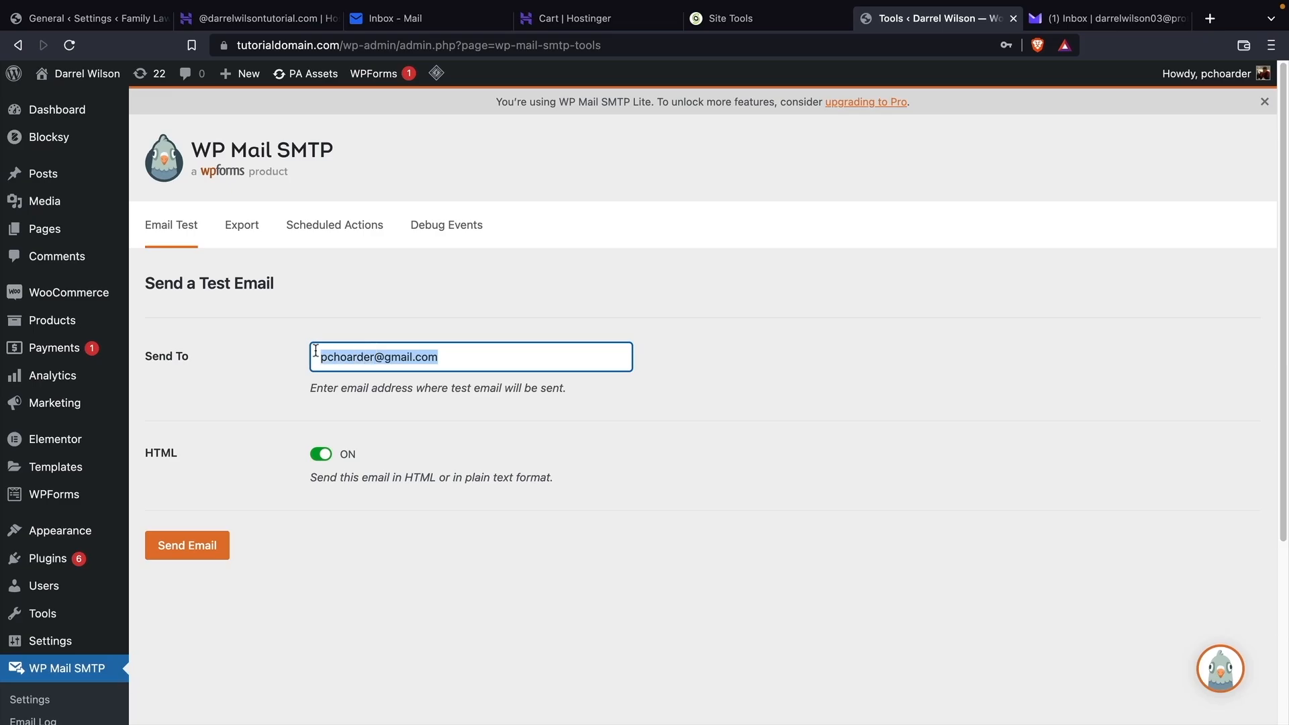
right_click(336, 359)
click(427, 468)
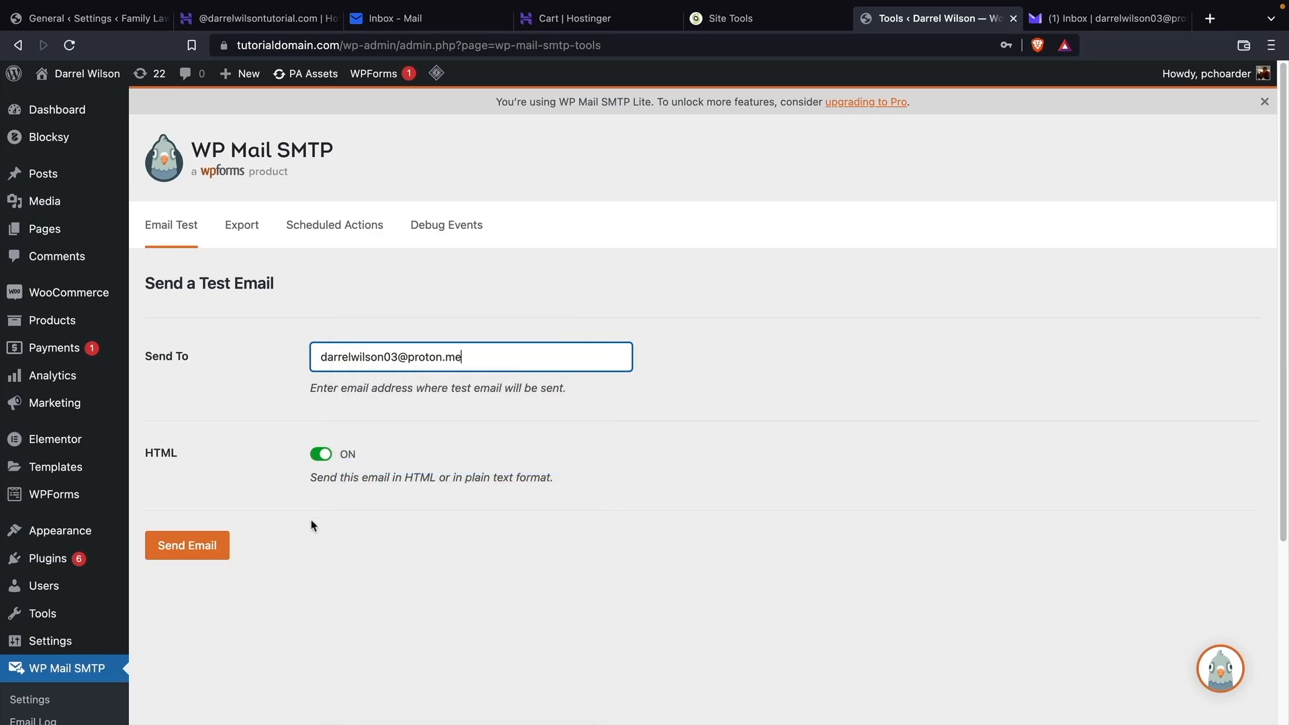
click(204, 552)
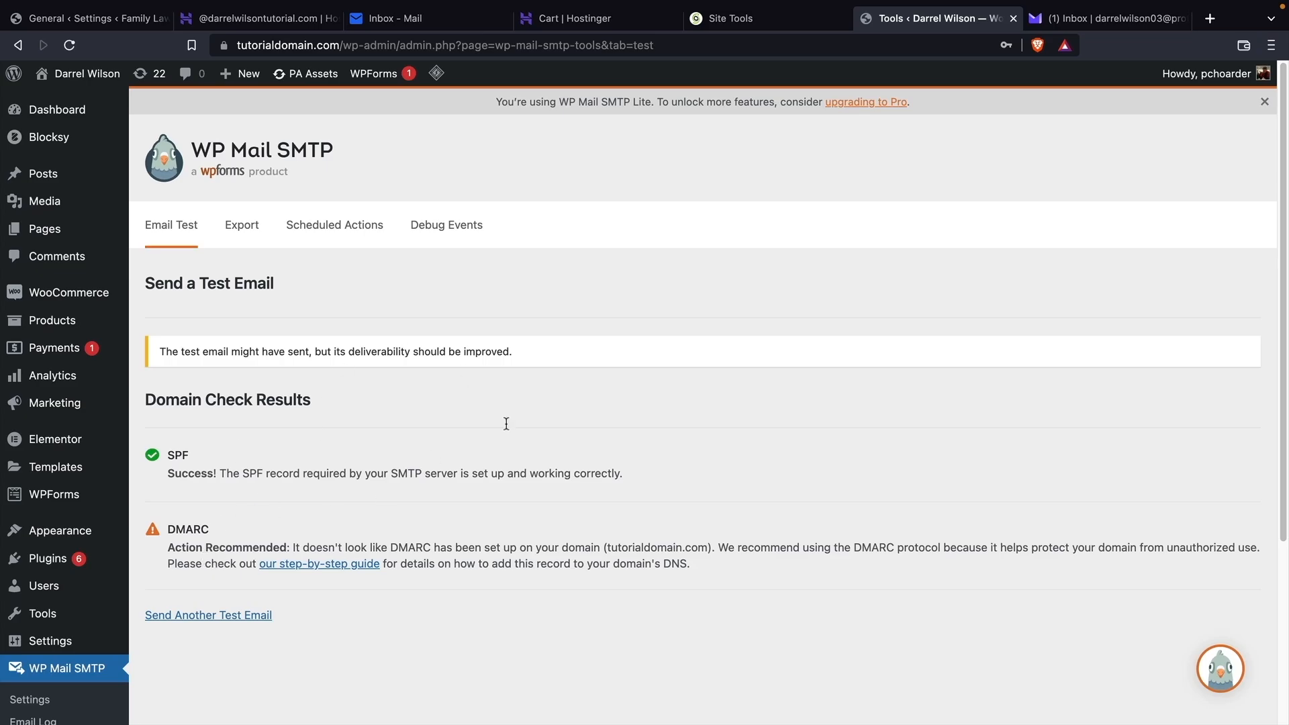
Open the newly arrived WP Mail SMTP test email in Proton Mail.
click(1094, 24)
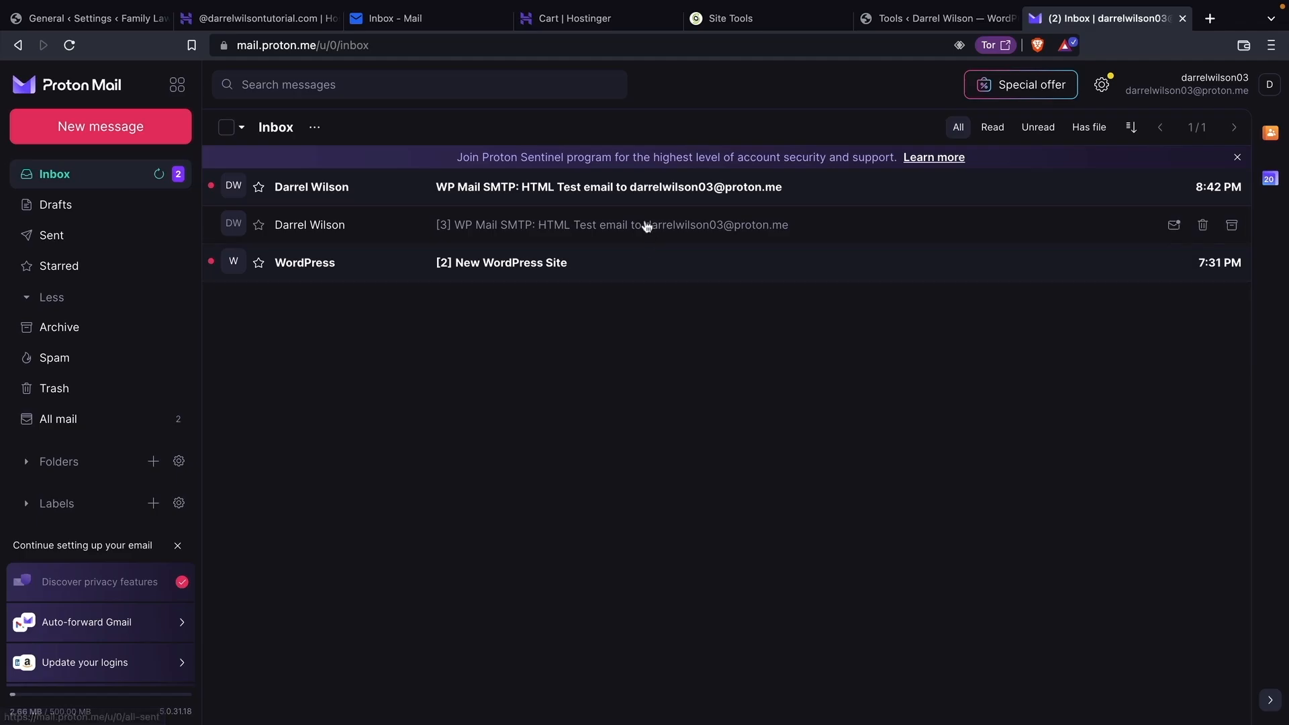
click(650, 194)
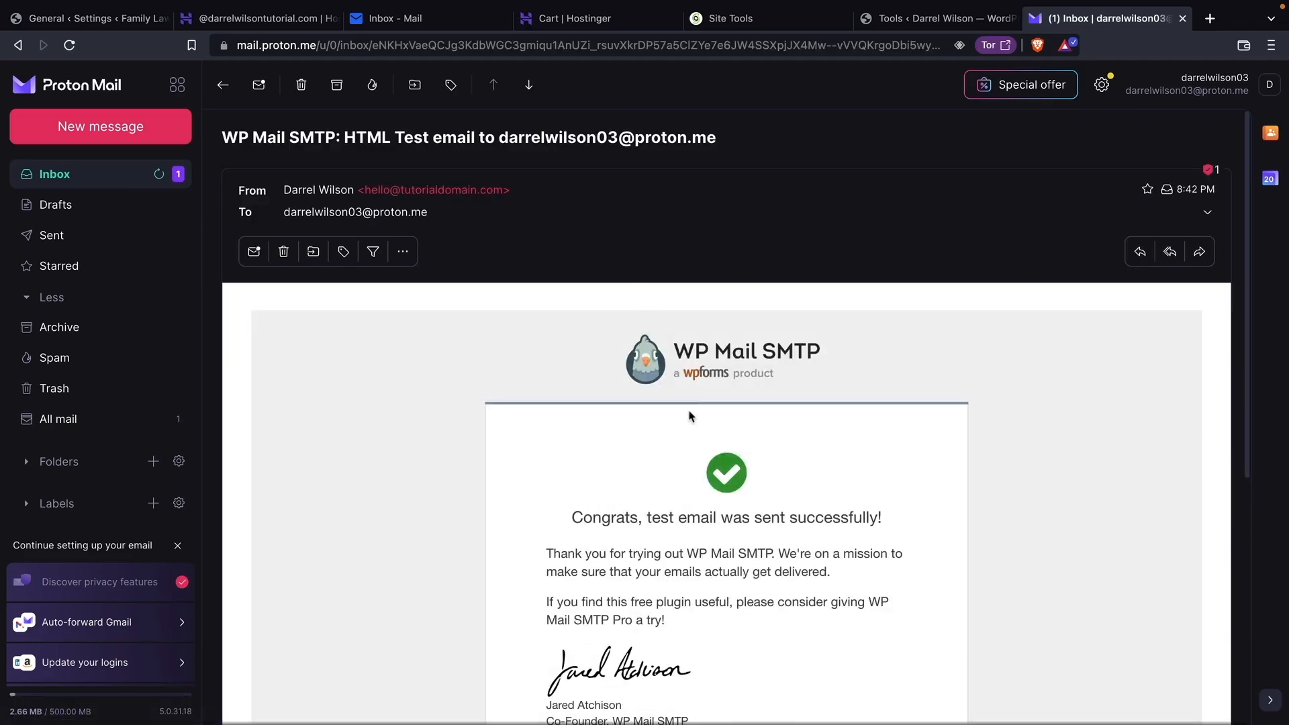
scroll(690, 416, down, 2)
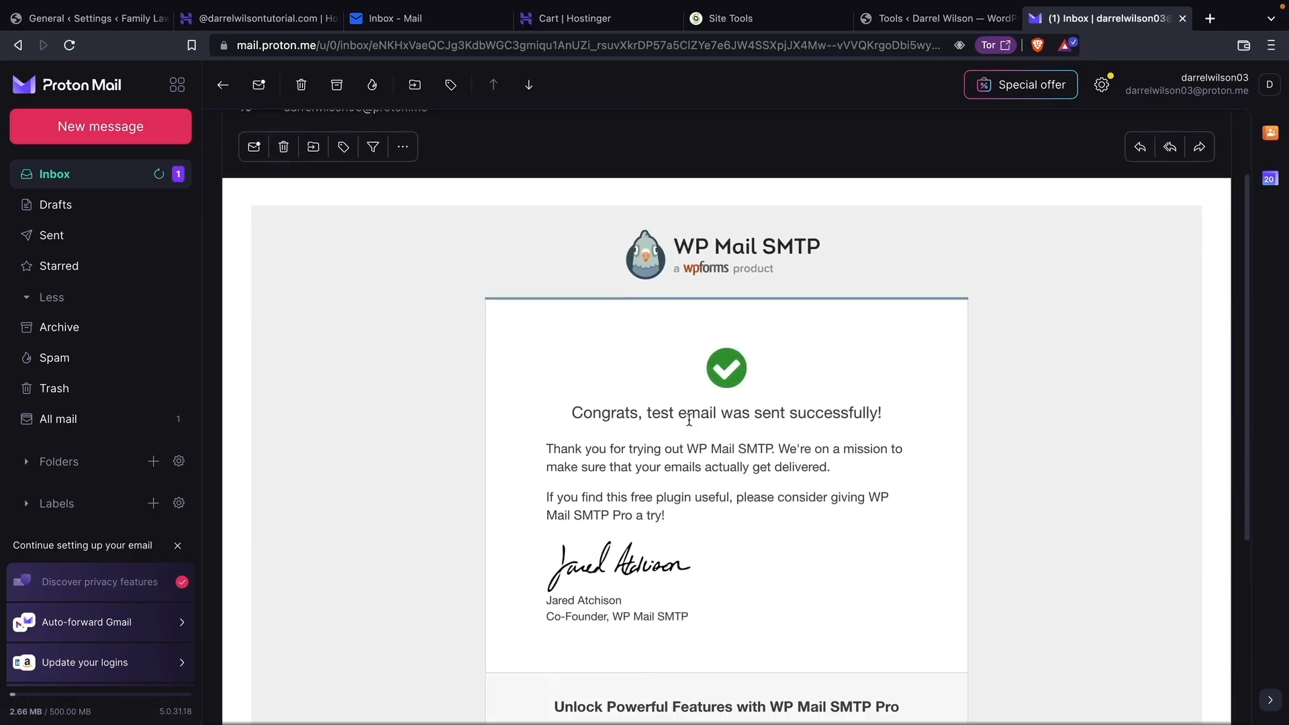